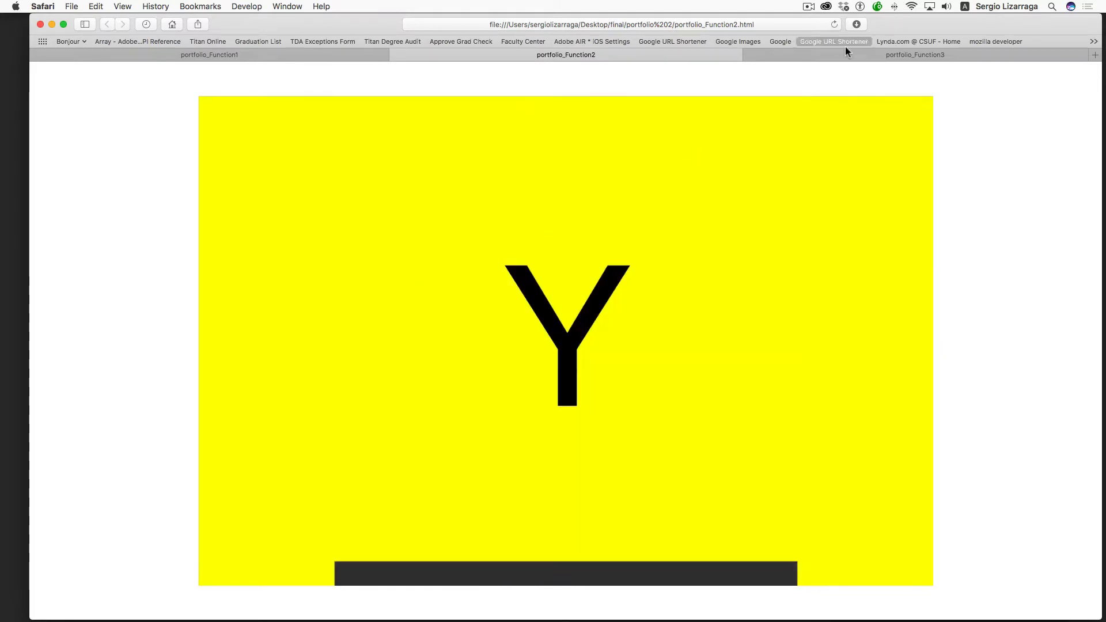
- On the portfolio_Function3 page, cycle through the rainbow colours from Orange to Violet and back to Red
click(822, 56)
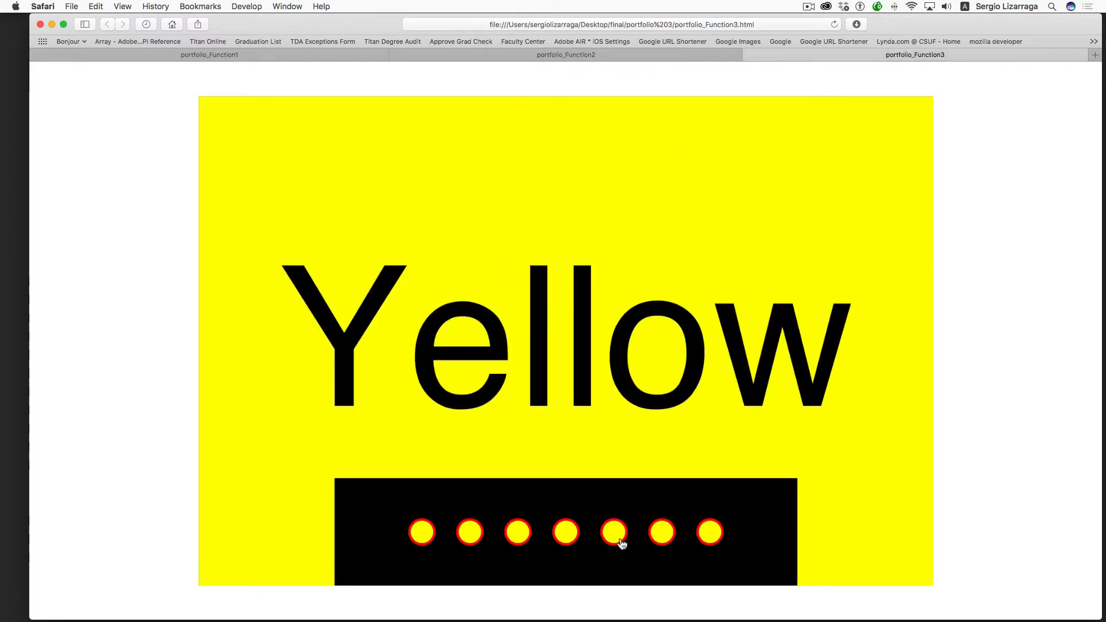
click(660, 534)
click(569, 532)
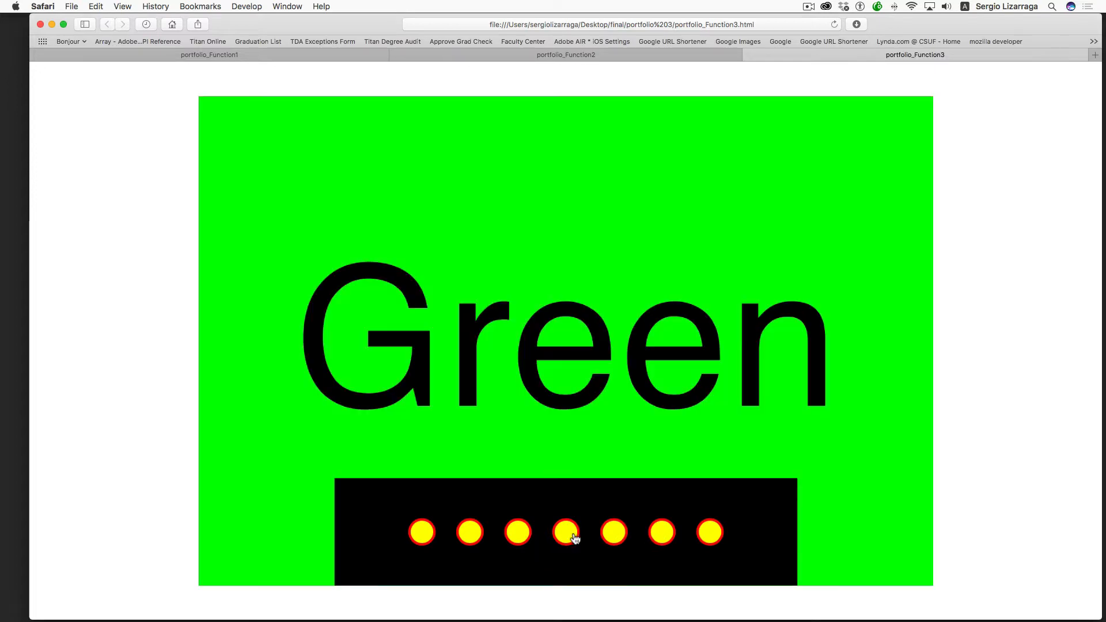
click(523, 534)
click(516, 534)
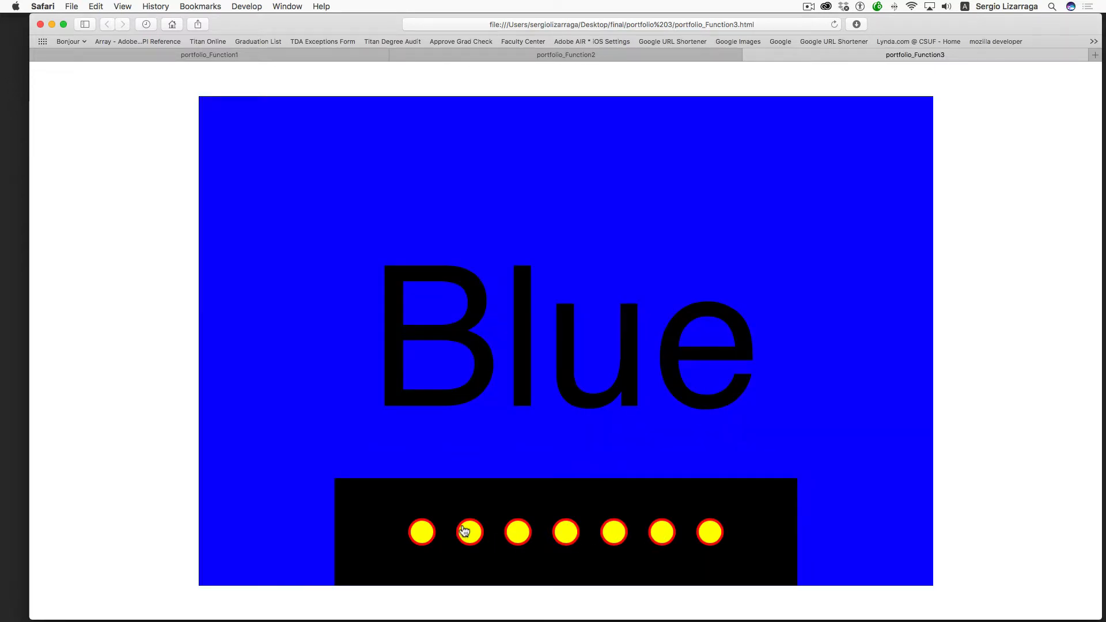
click(464, 532)
click(430, 532)
click(616, 532)
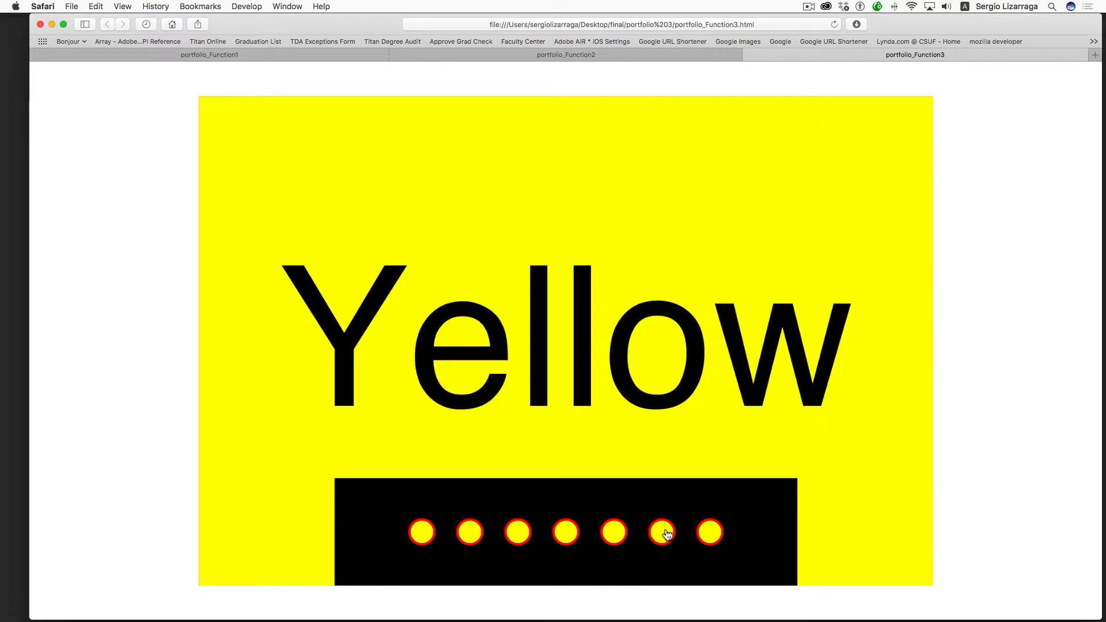
click(664, 533)
click(710, 534)
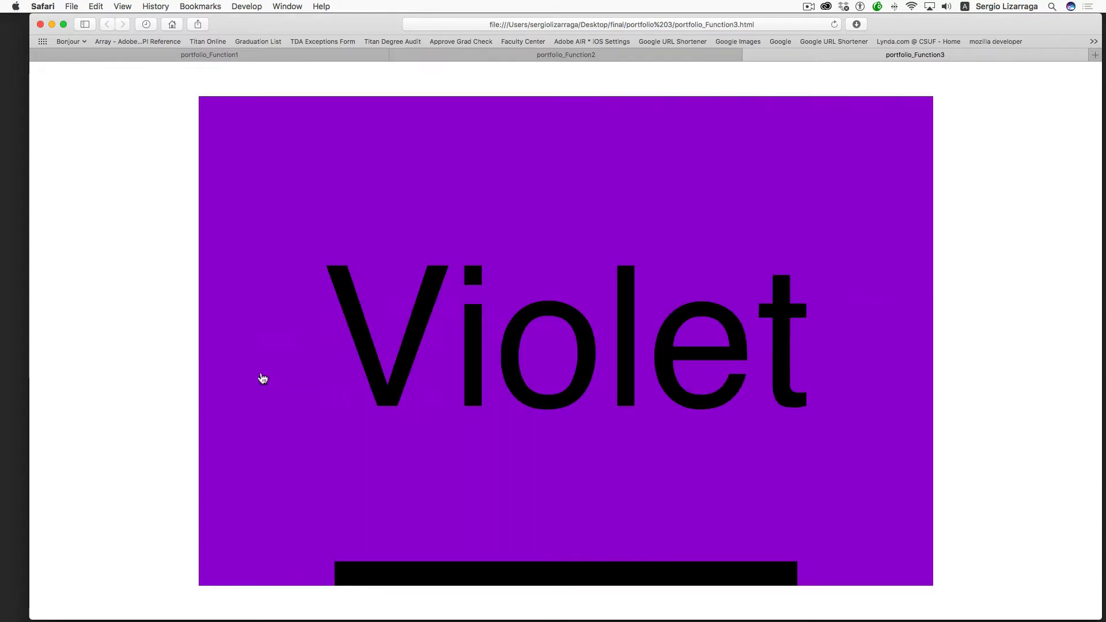
- On the portfolio_Function2 page, switch to the black K section
click(678, 55)
mouse_move(534, 565)
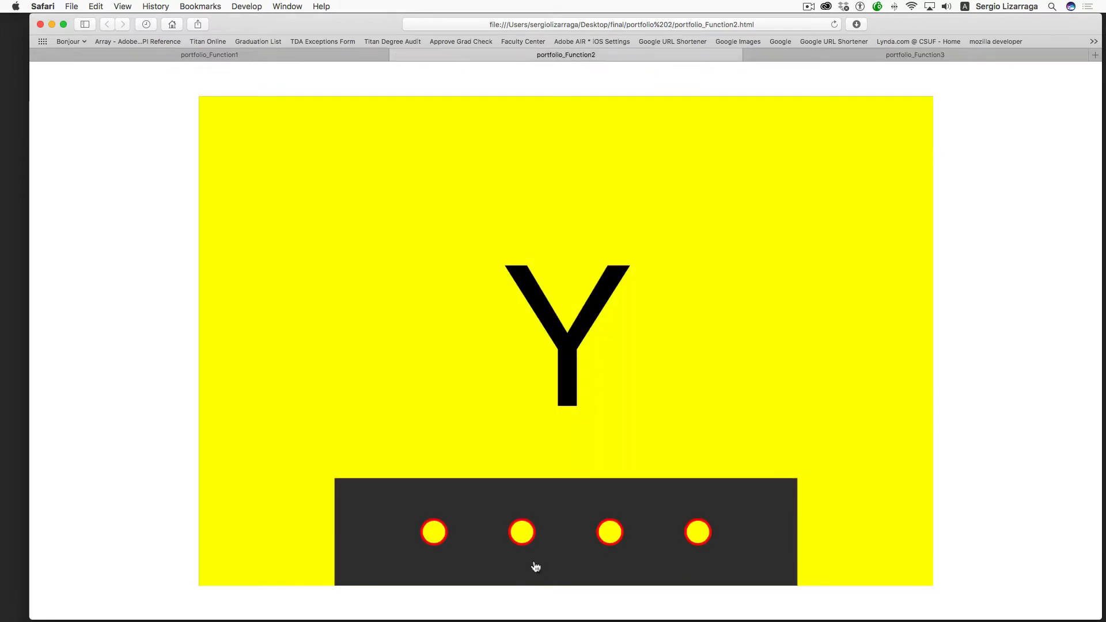
click(695, 531)
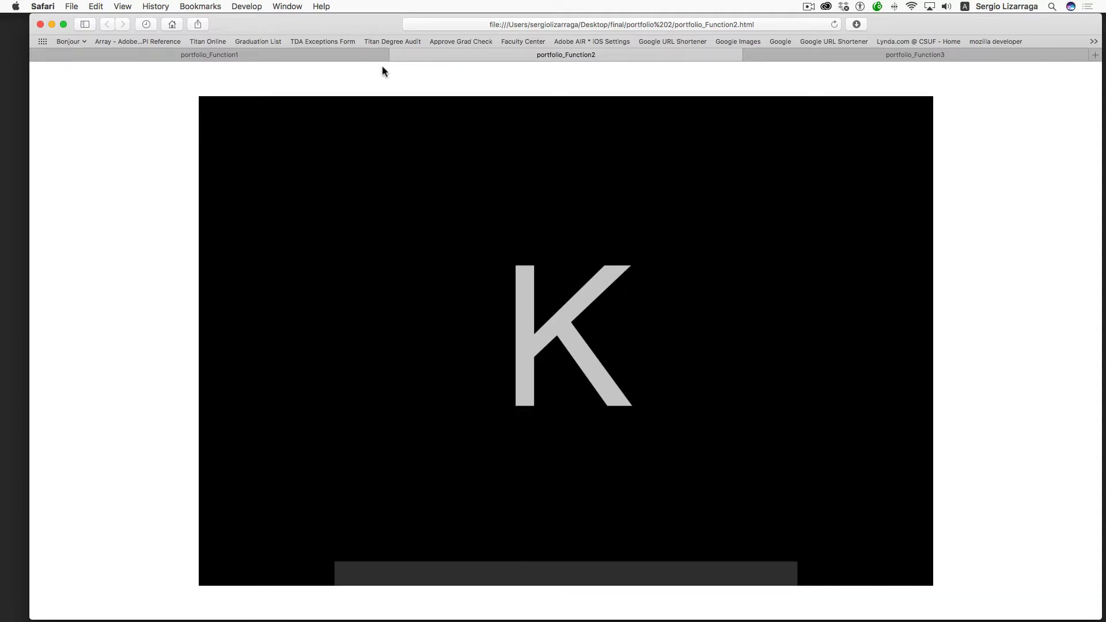
- On the portfolio_Function1 page, test the R, G and B sections, then return to Animate CC
click(350, 54)
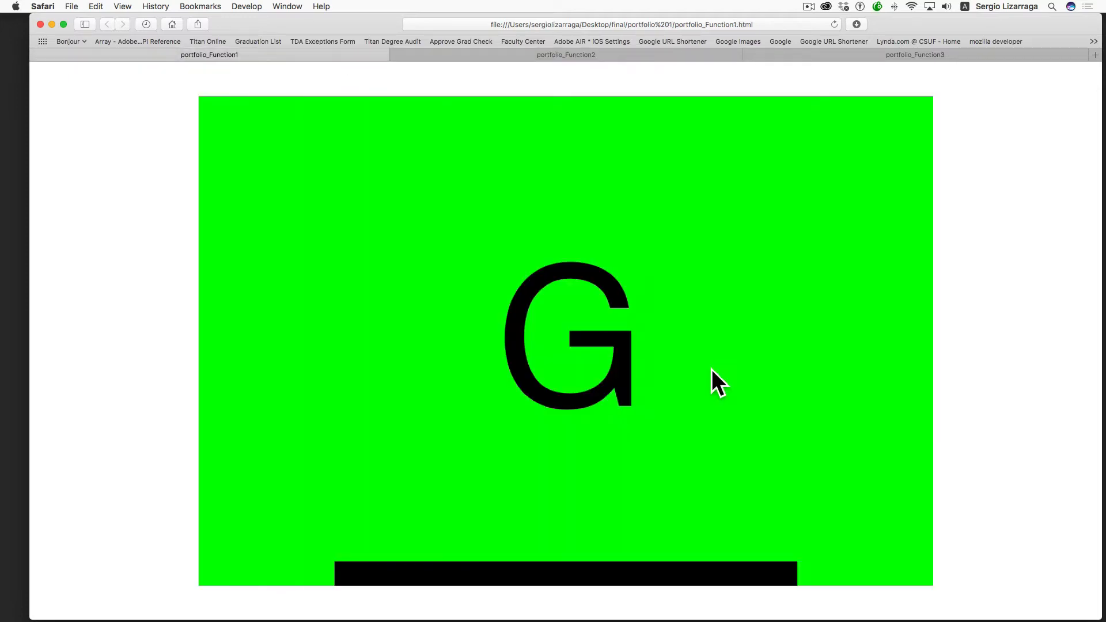
mouse_move(566, 569)
click(472, 544)
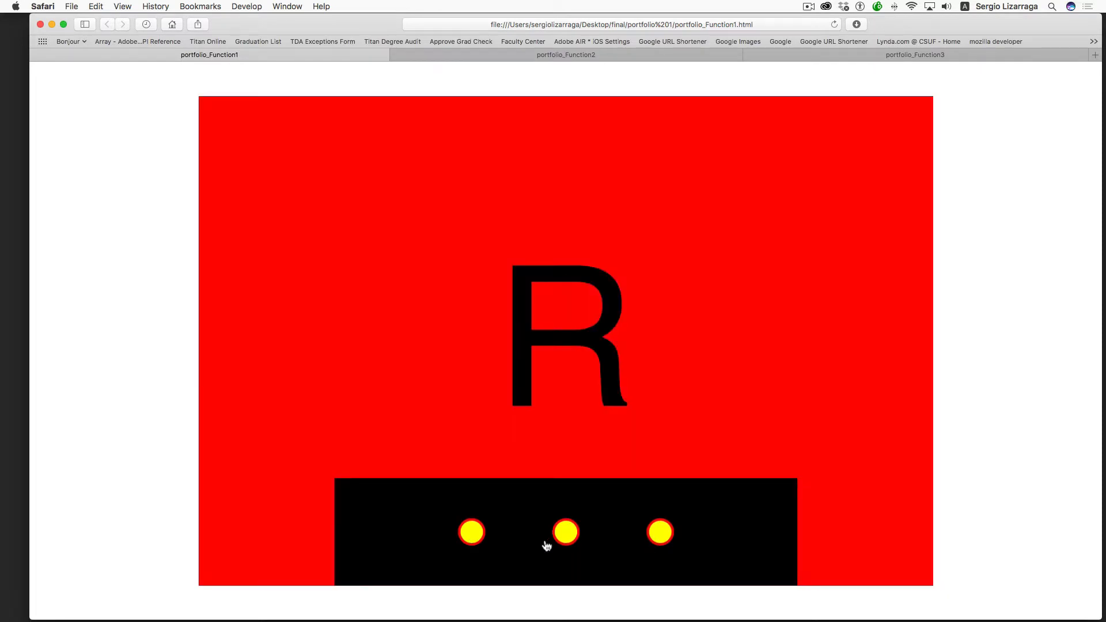
click(564, 536)
click(662, 534)
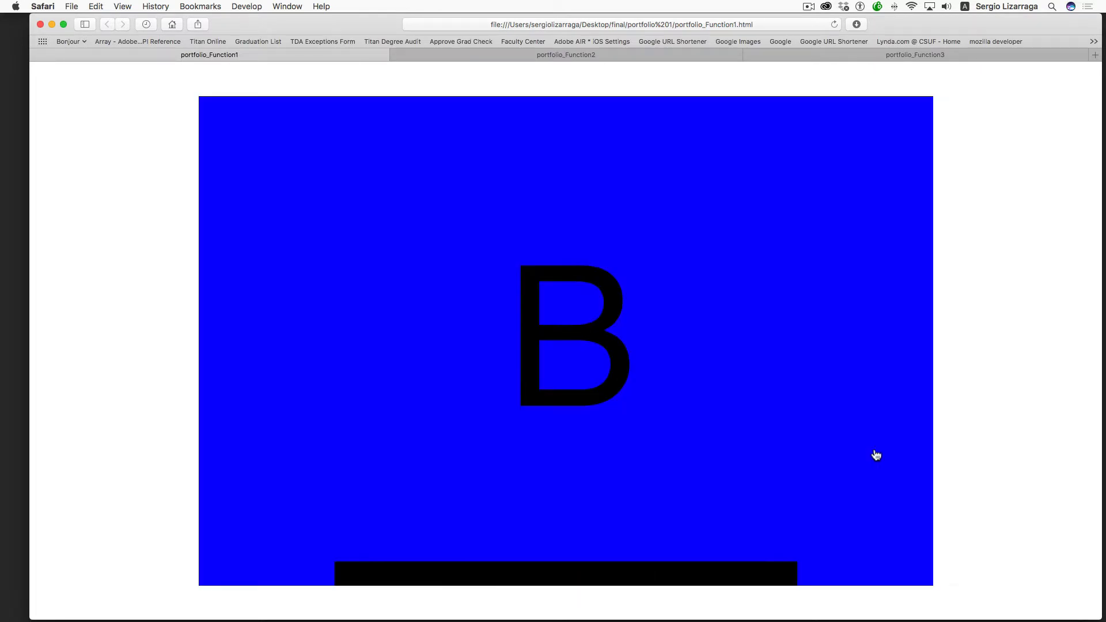
key(ctrl+Left)
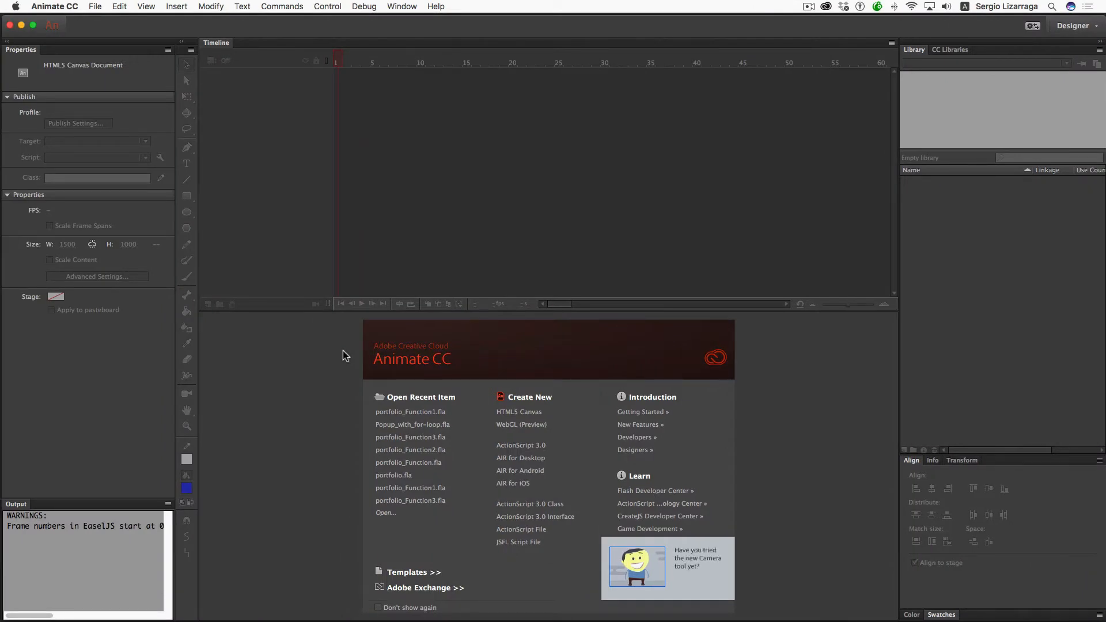
- Create a 1500 × 1000 px, 30 fps HTML5 Canvas document and fit the stage in view
key(super+n)
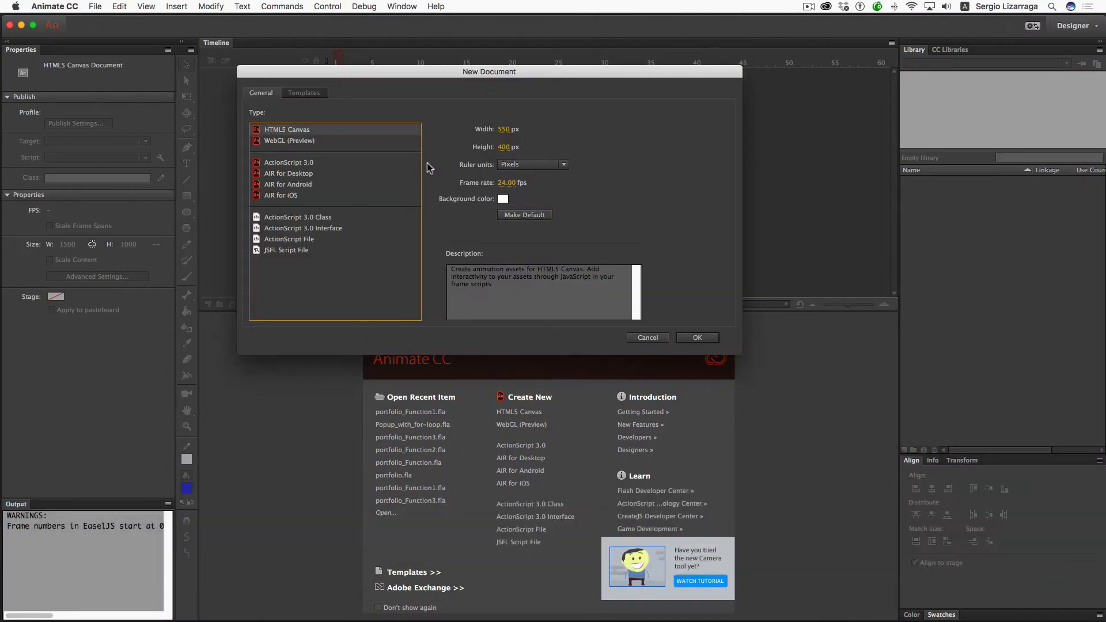
click(504, 129)
text(1500)
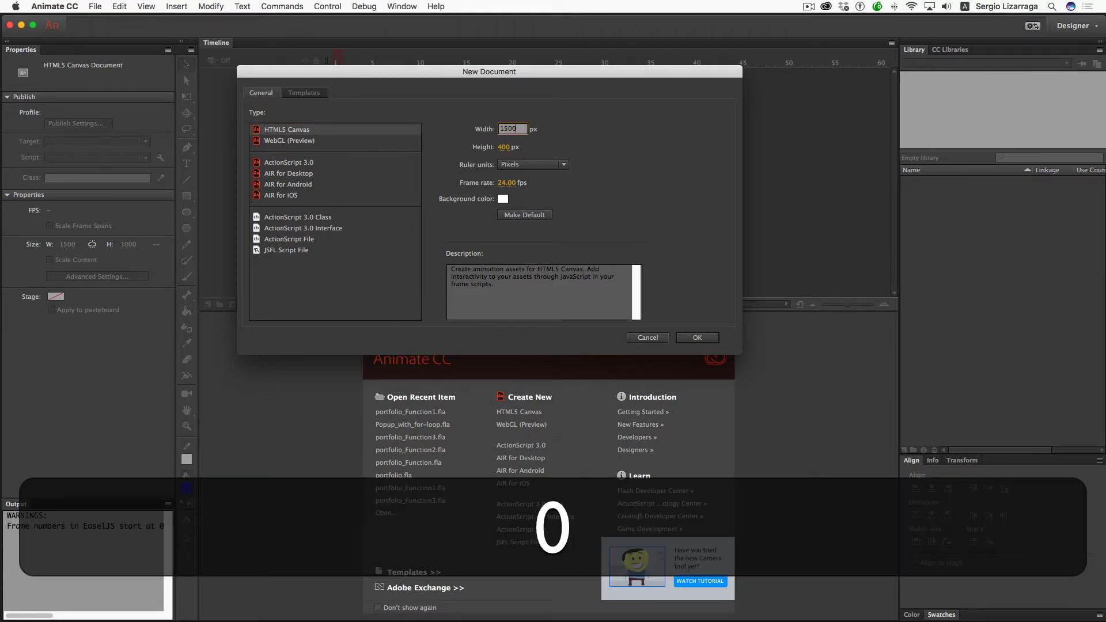
key(Tab)
text(1000)
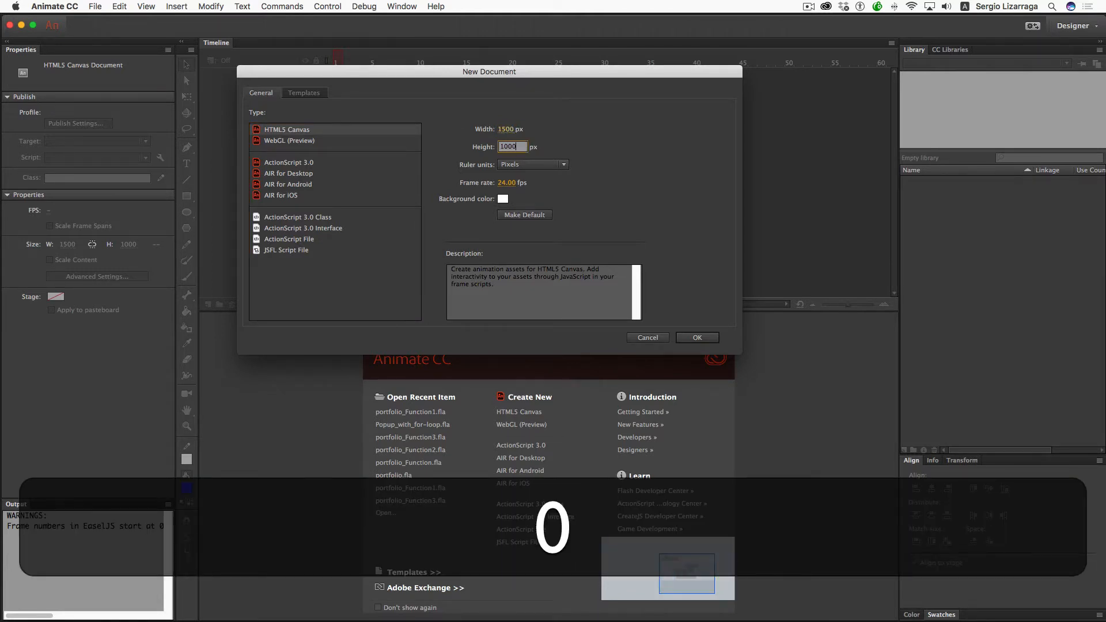
key(Tab)
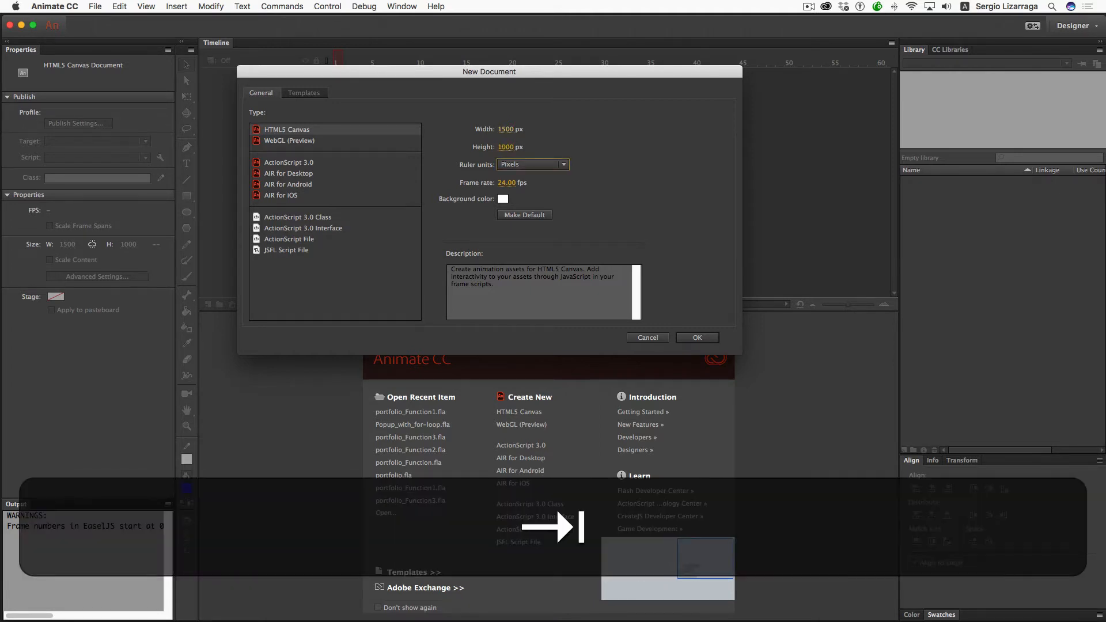
text(30)
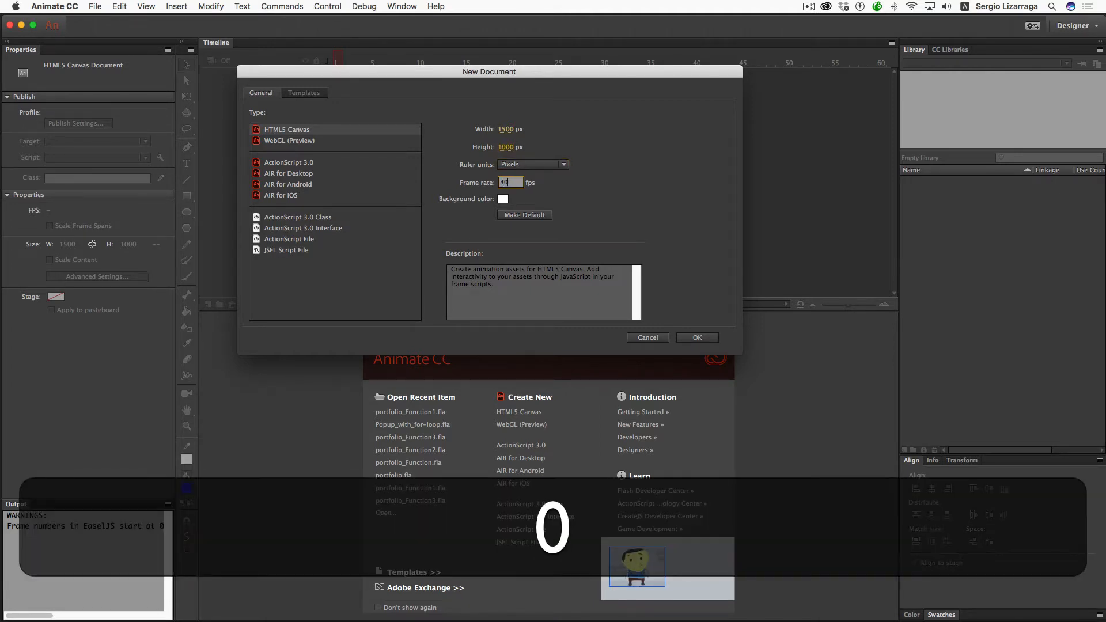
key(Return)
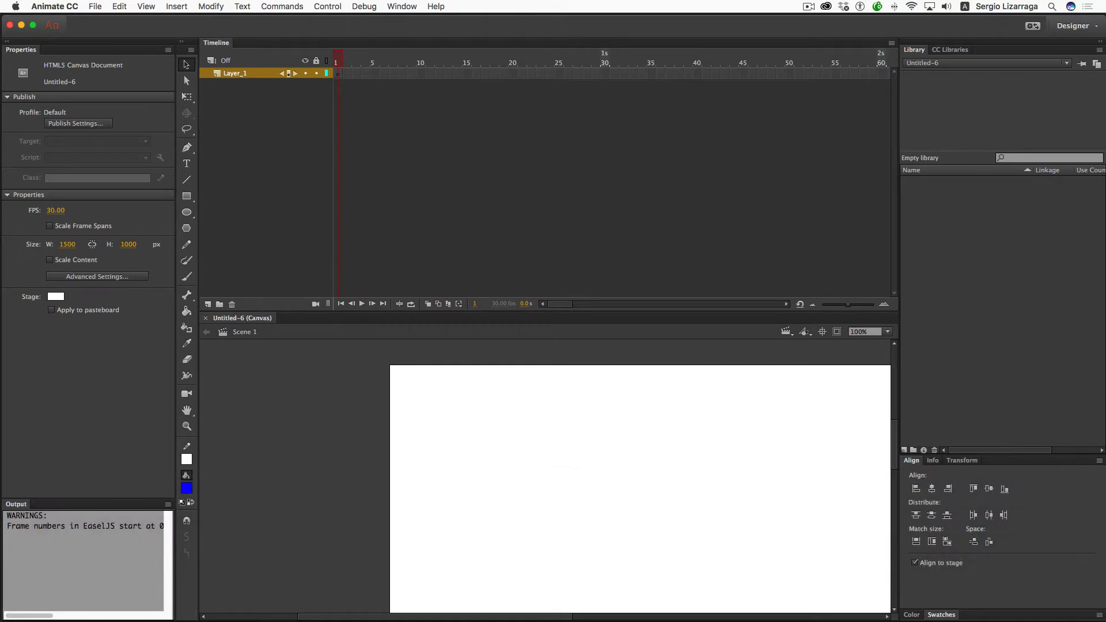
key(super+2)
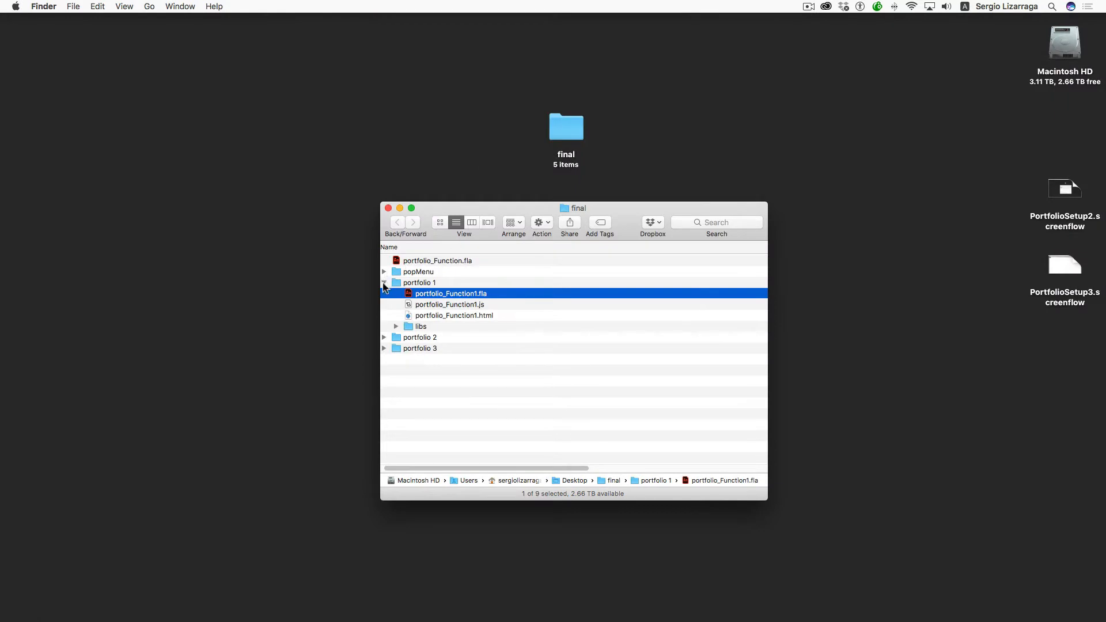
- Open Popup_with_for-loop.fla from the popMenu folder in Finder
click(384, 282)
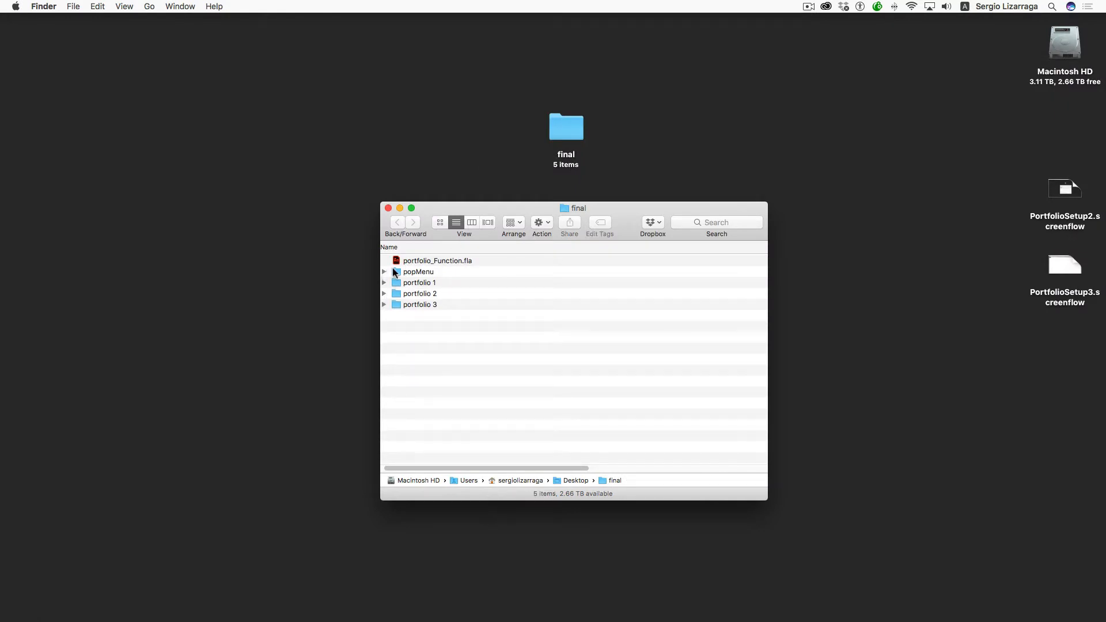
click(384, 272)
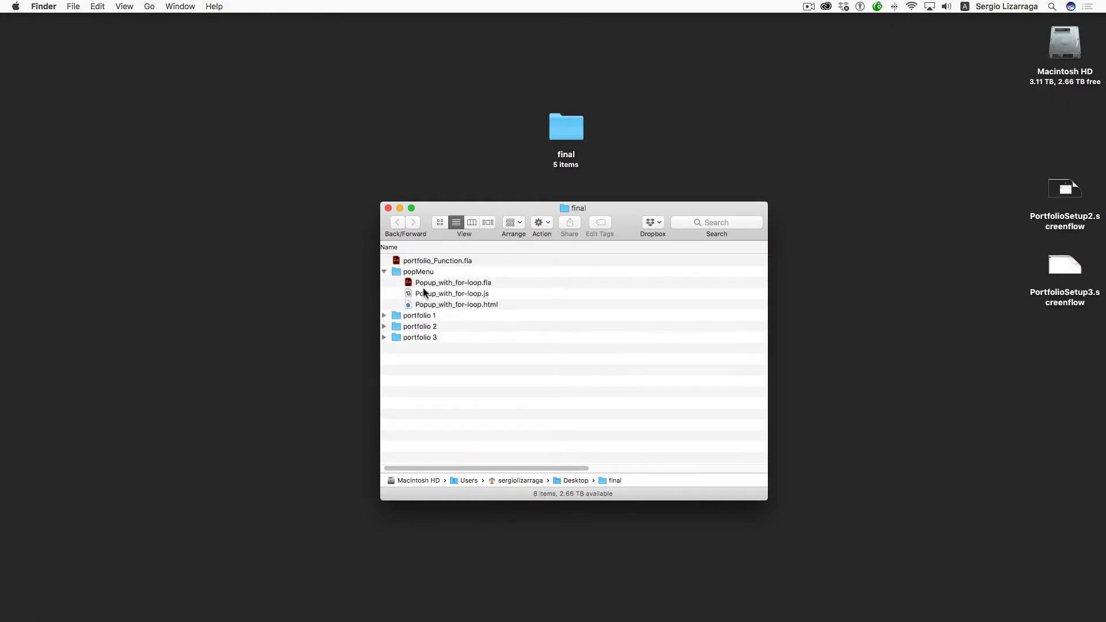
double_click(407, 282)
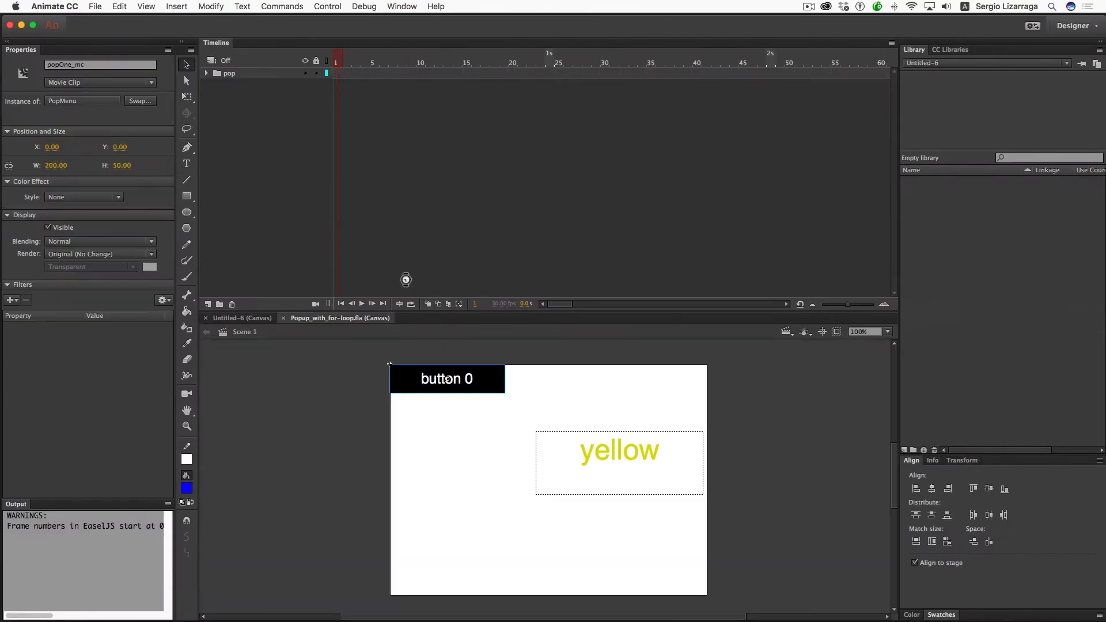
- Copy the pop layer folder in Popup_with_for-loop.fla
click(224, 74)
click(207, 73)
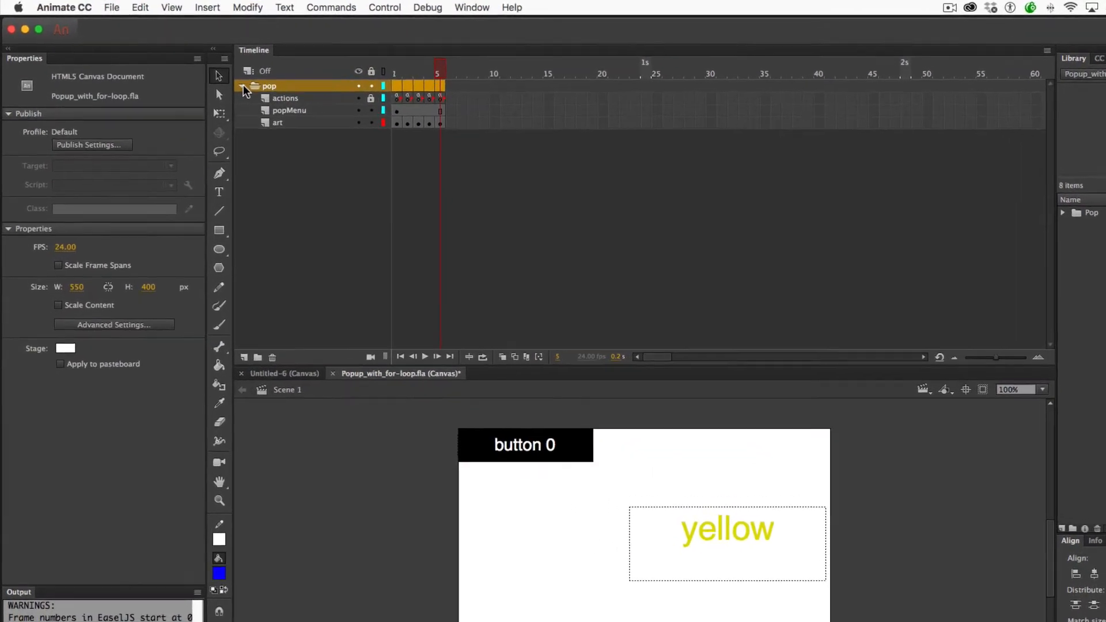
click(242, 87)
right_click(260, 89)
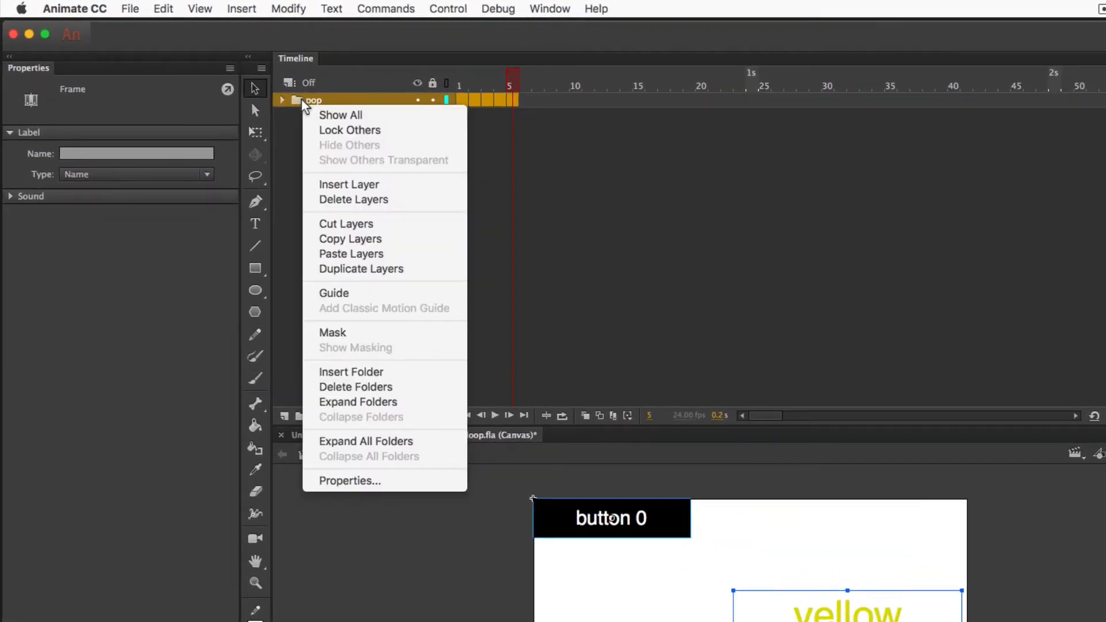
click(377, 240)
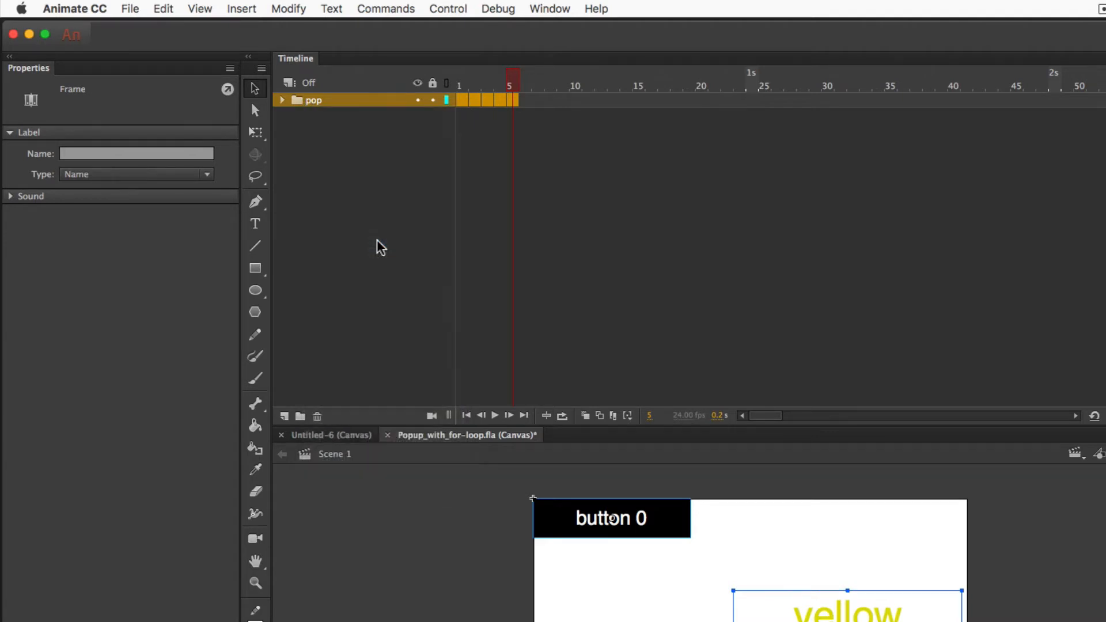
- Paste the pop folder into Untitled-6 and move its actions layer to the top
click(344, 439)
right_click(327, 101)
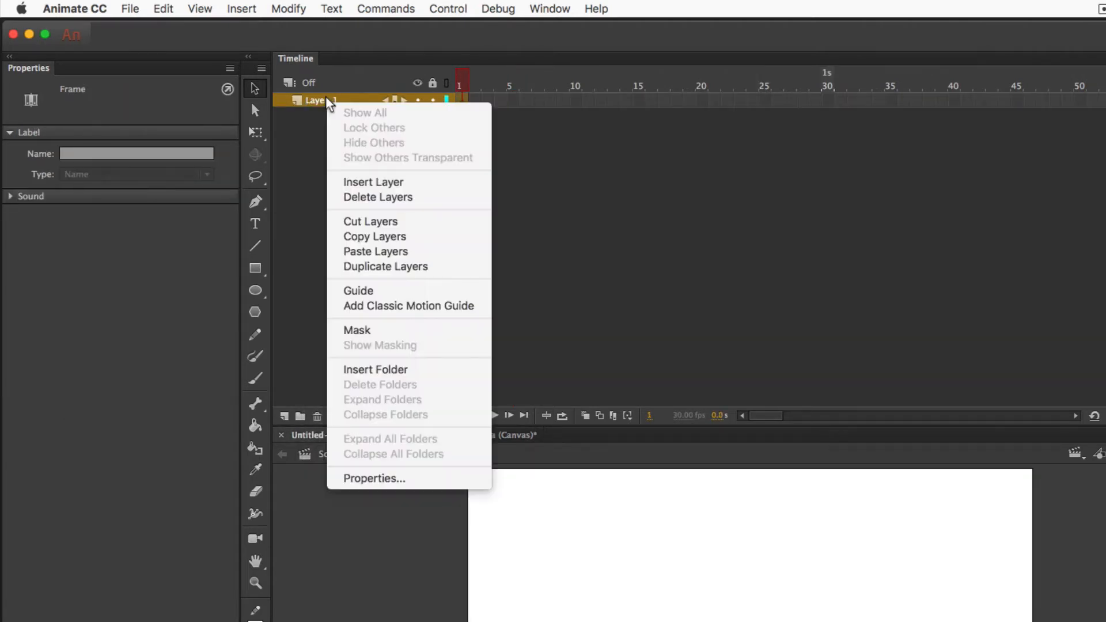
click(371, 252)
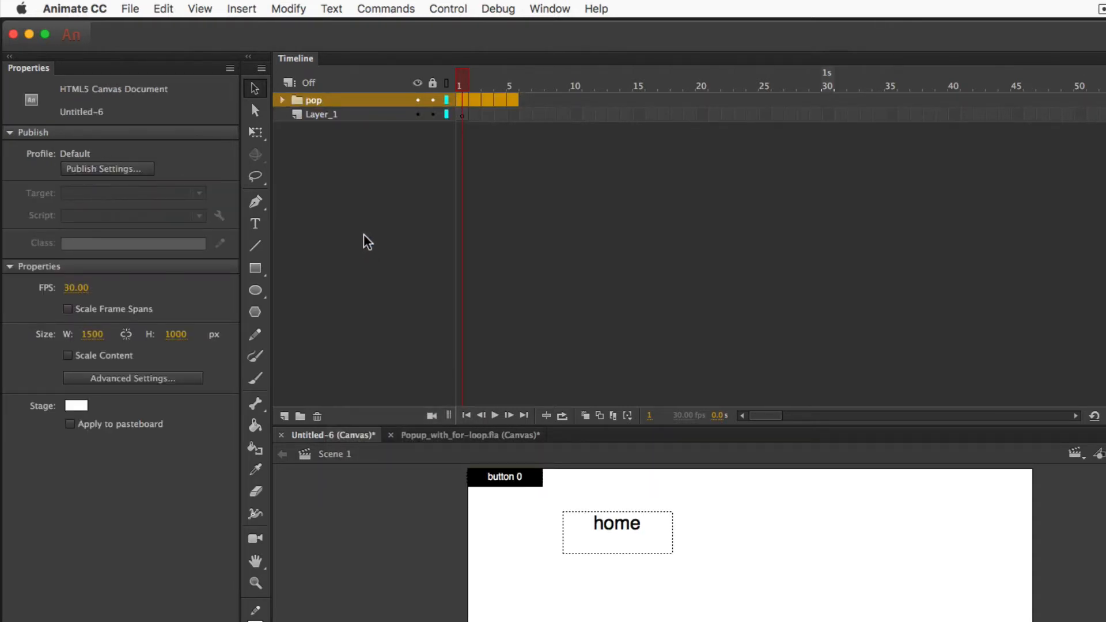
click(282, 101)
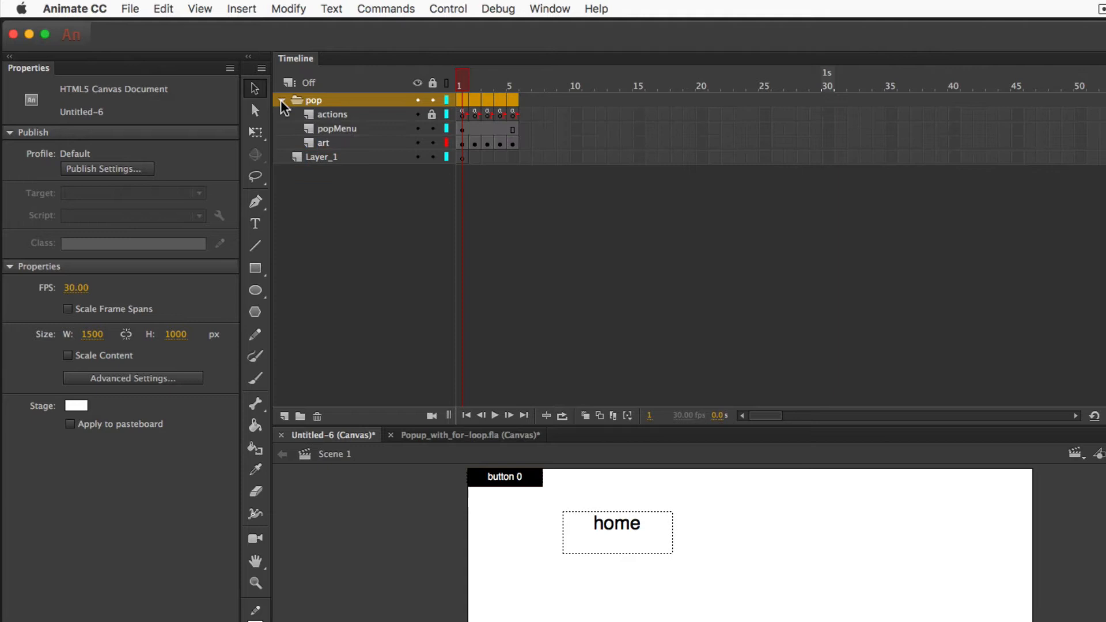
click(345, 144)
drag(346, 114, 311, 95)
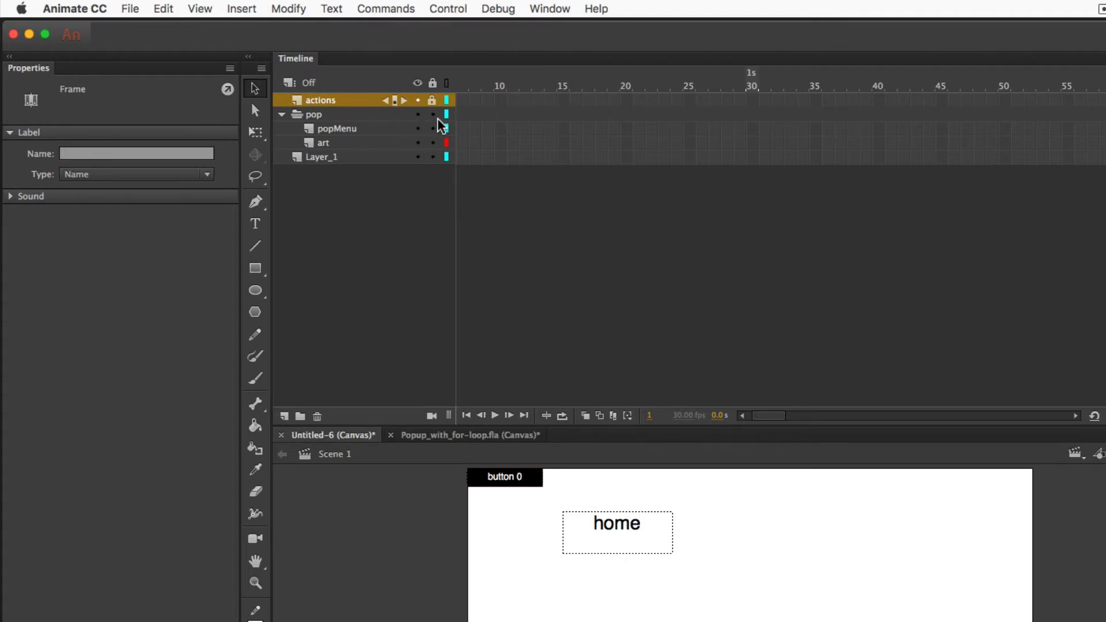
scroll(459, 131, left, 5)
click(589, 133)
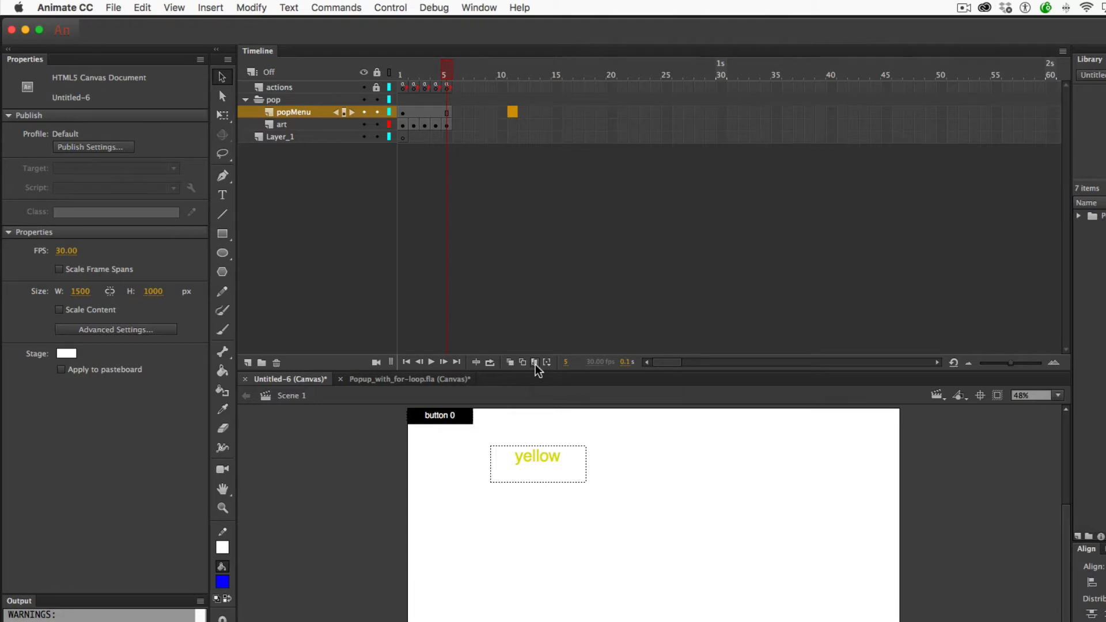
- Using Edit Multiple Frames over frames 1–5, move the yellow text field to X 1210, Y 0
click(535, 365)
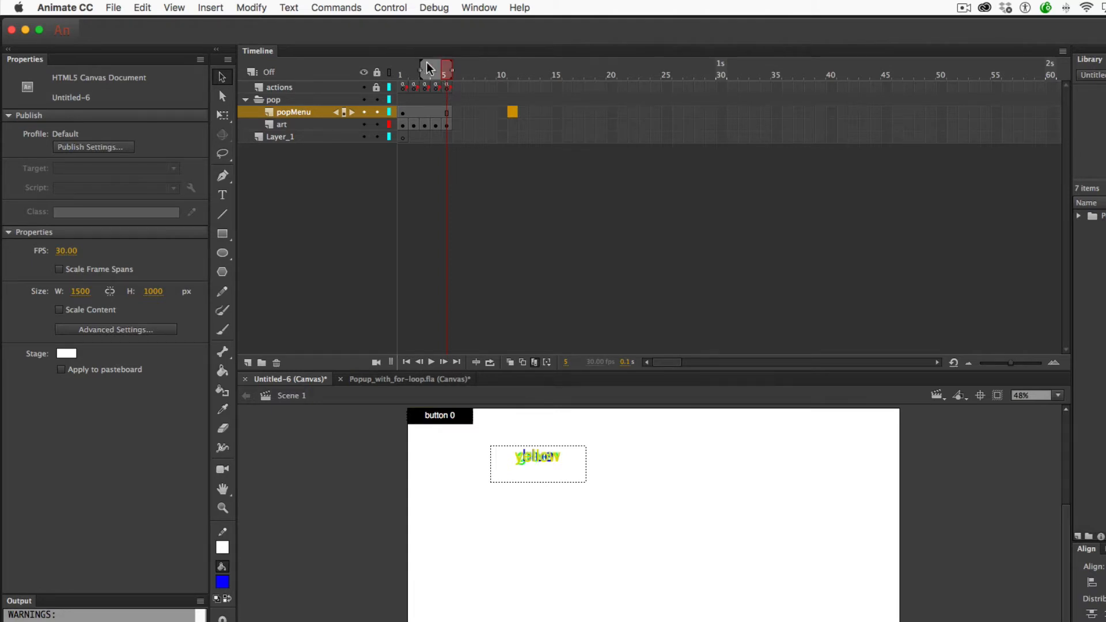
drag(421, 72, 376, 72)
click(447, 125)
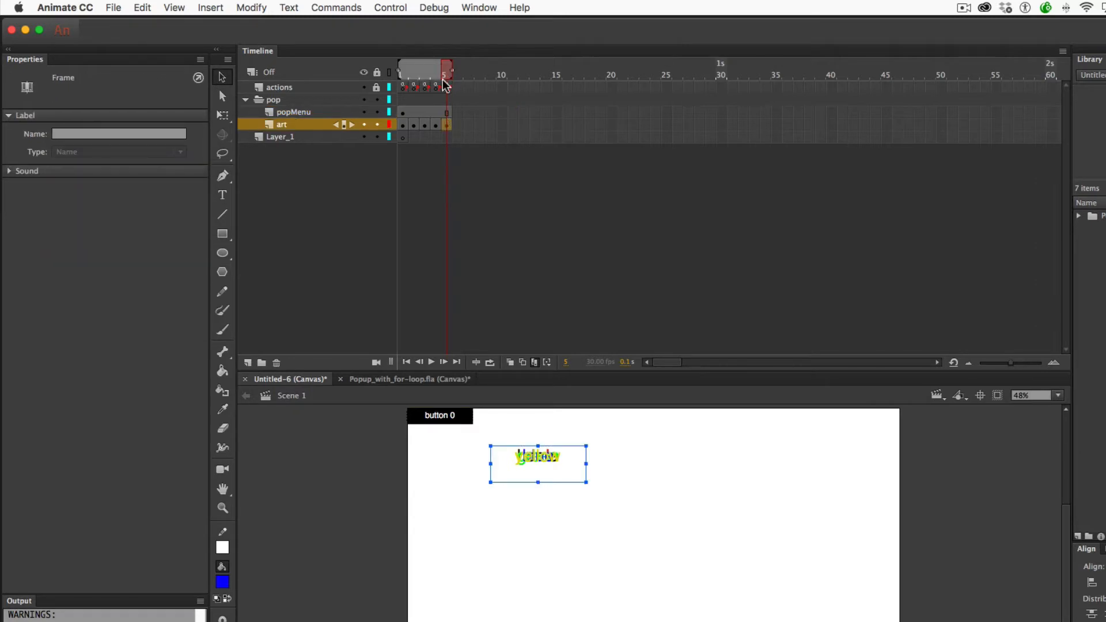
drag(477, 438, 639, 543)
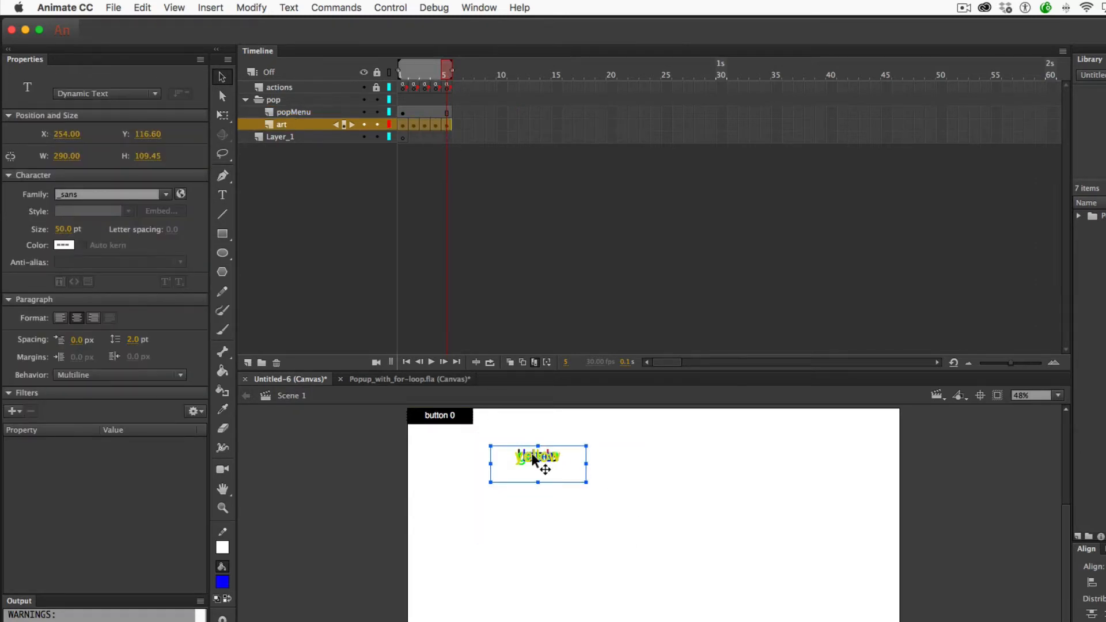
drag(547, 458, 847, 417)
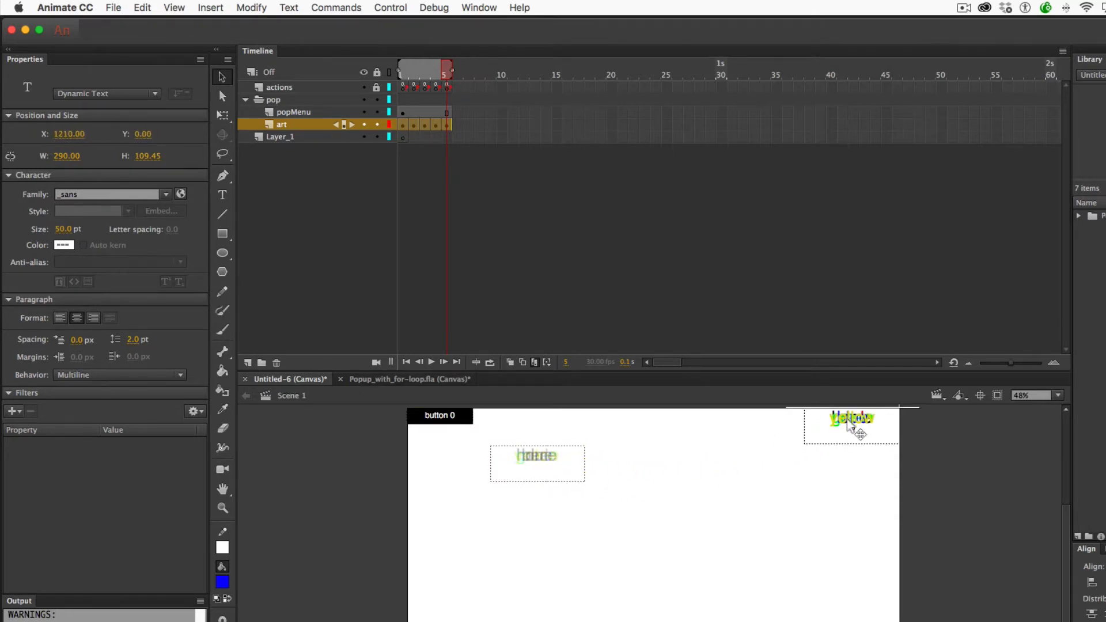
click(835, 480)
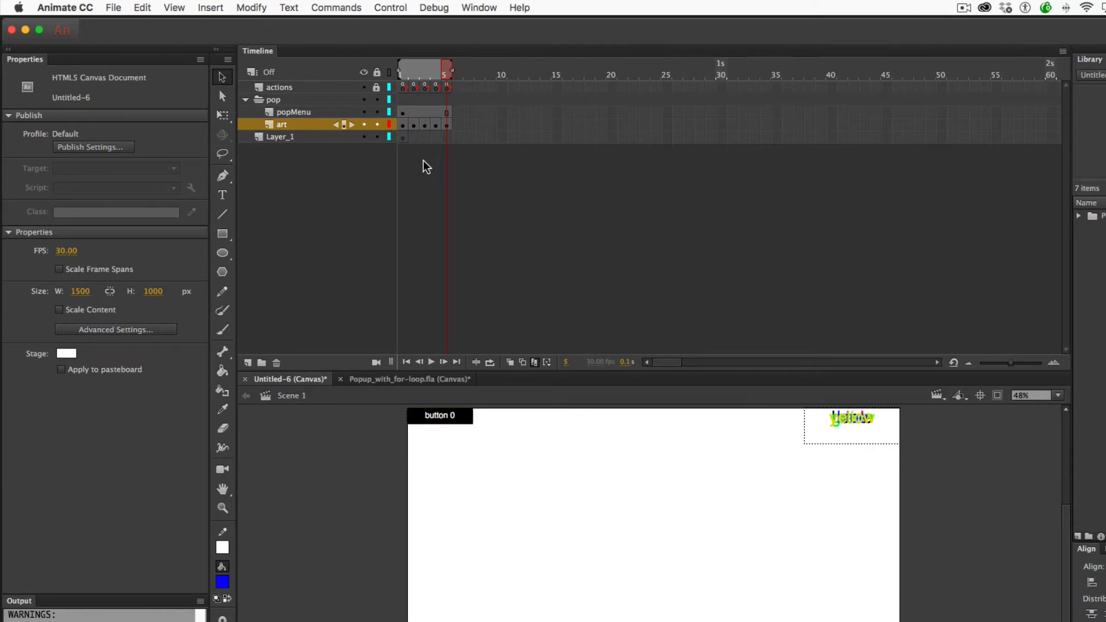
click(536, 364)
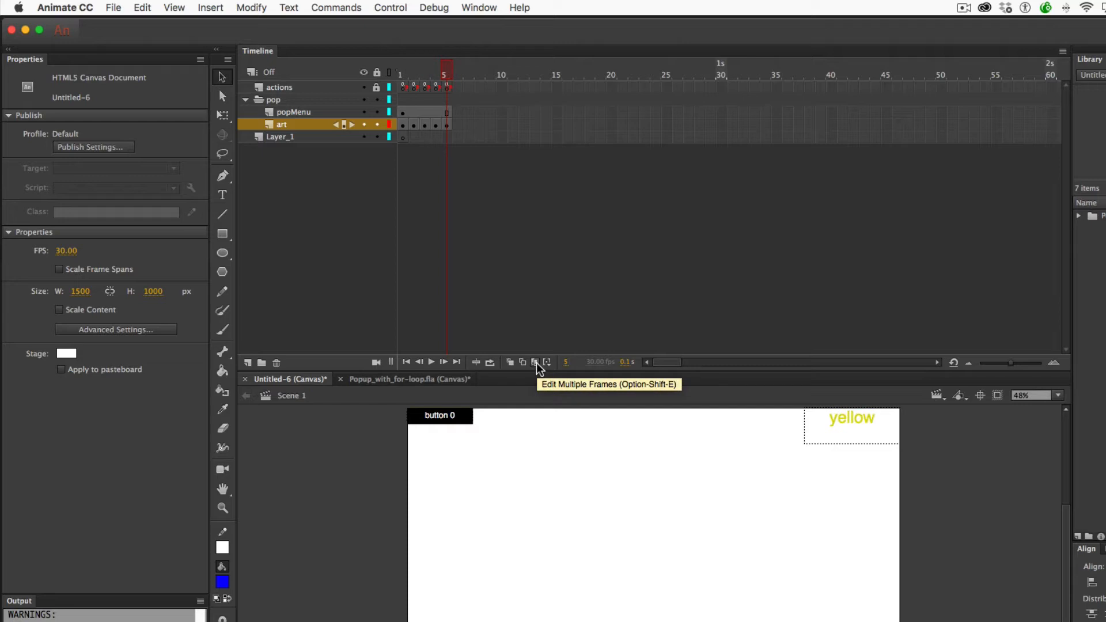
- Test the movie in Safari, picking green and then blue from the pop-up menu
key(super+Return)
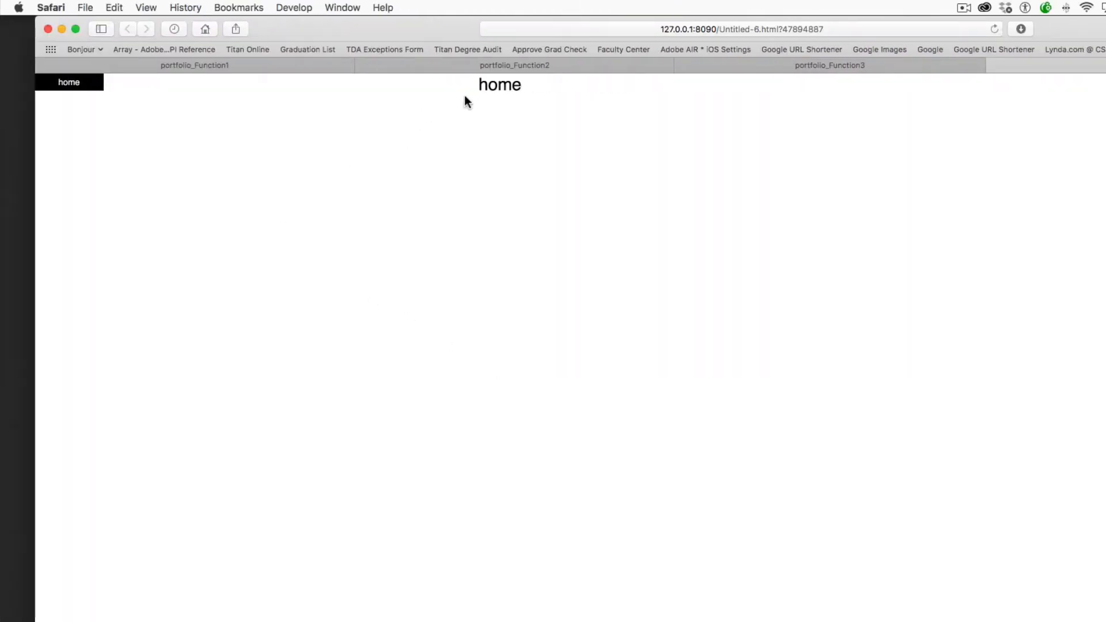
mouse_move(97, 89)
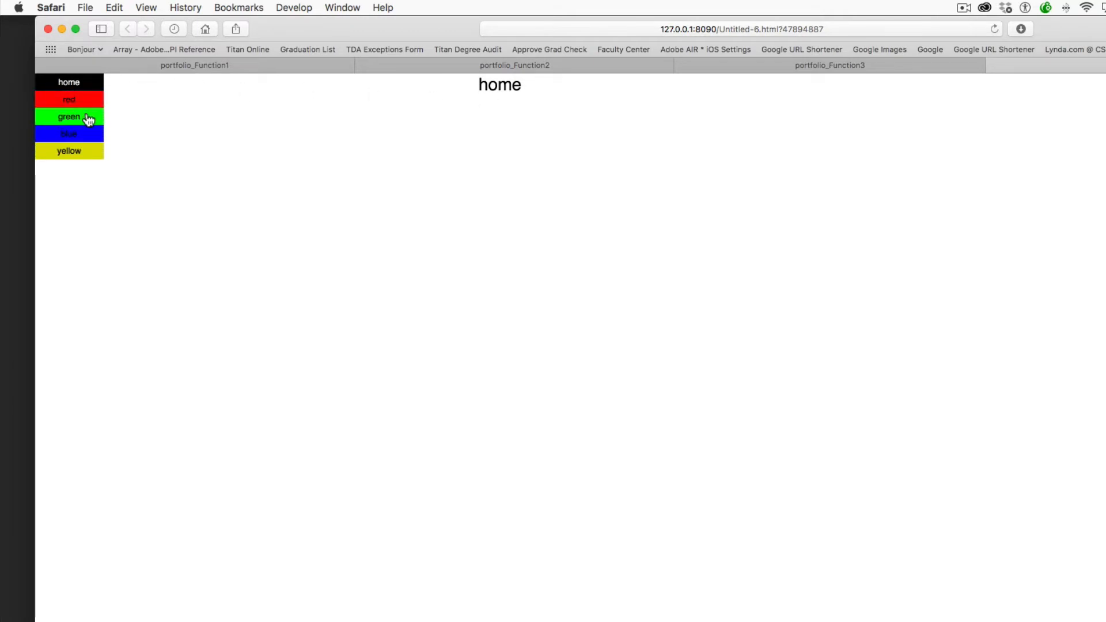
click(86, 116)
click(89, 129)
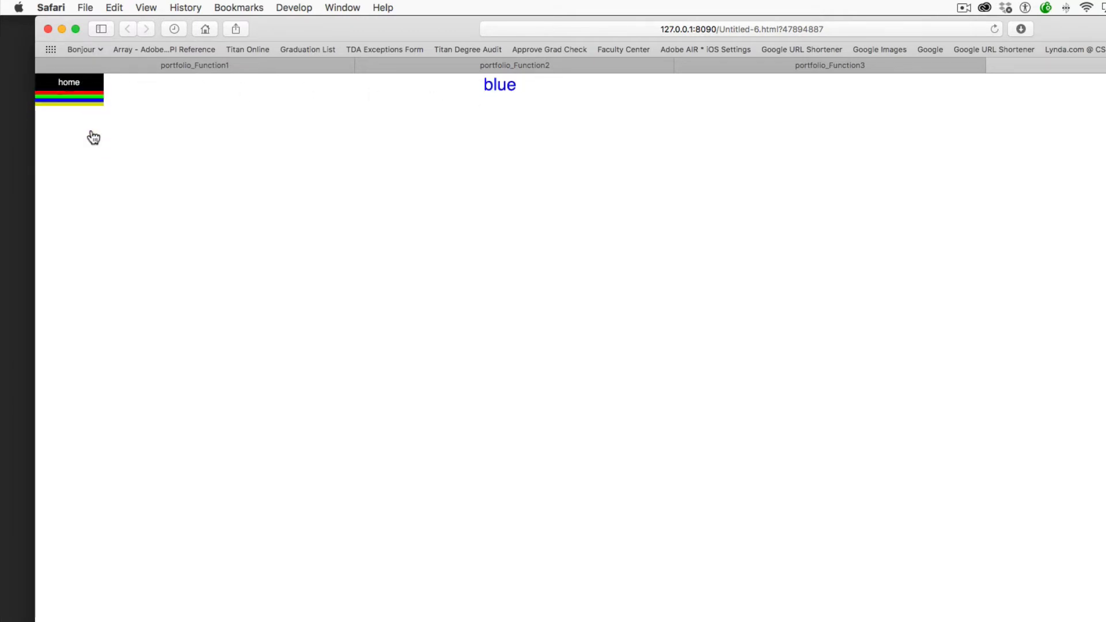
- Close Popup_with_for-loop.fla, saving its changes
key(super+Tab)
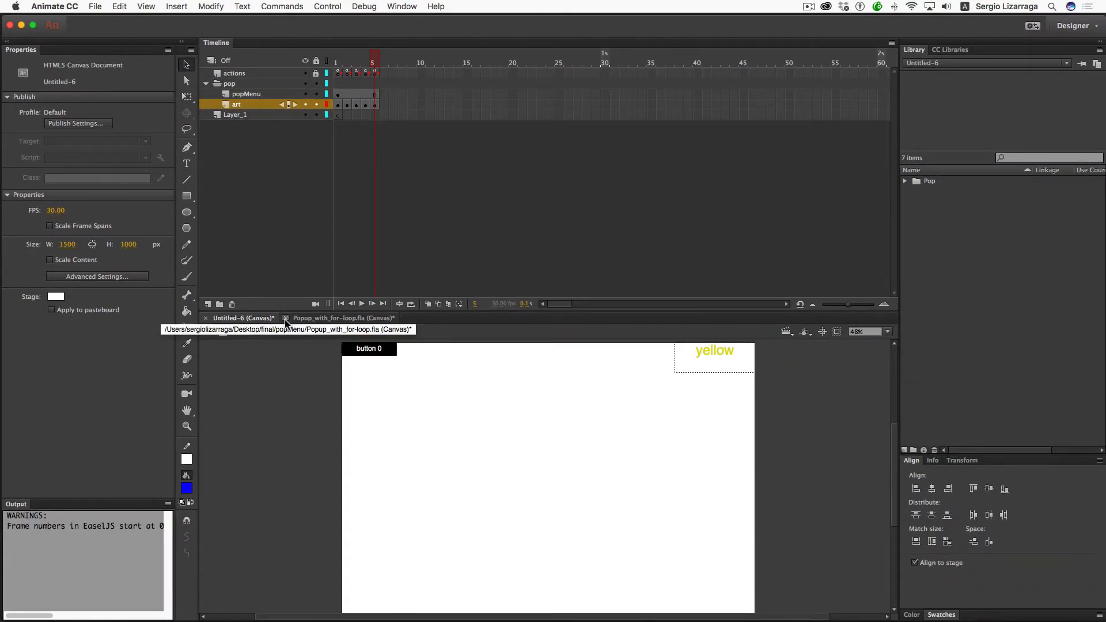
click(285, 320)
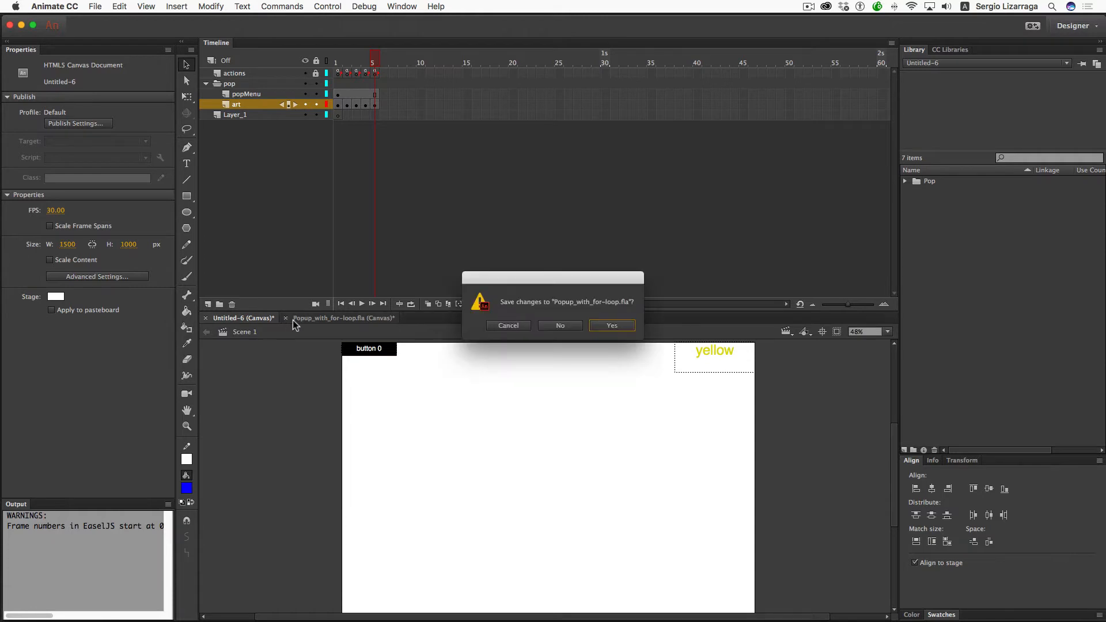
click(617, 327)
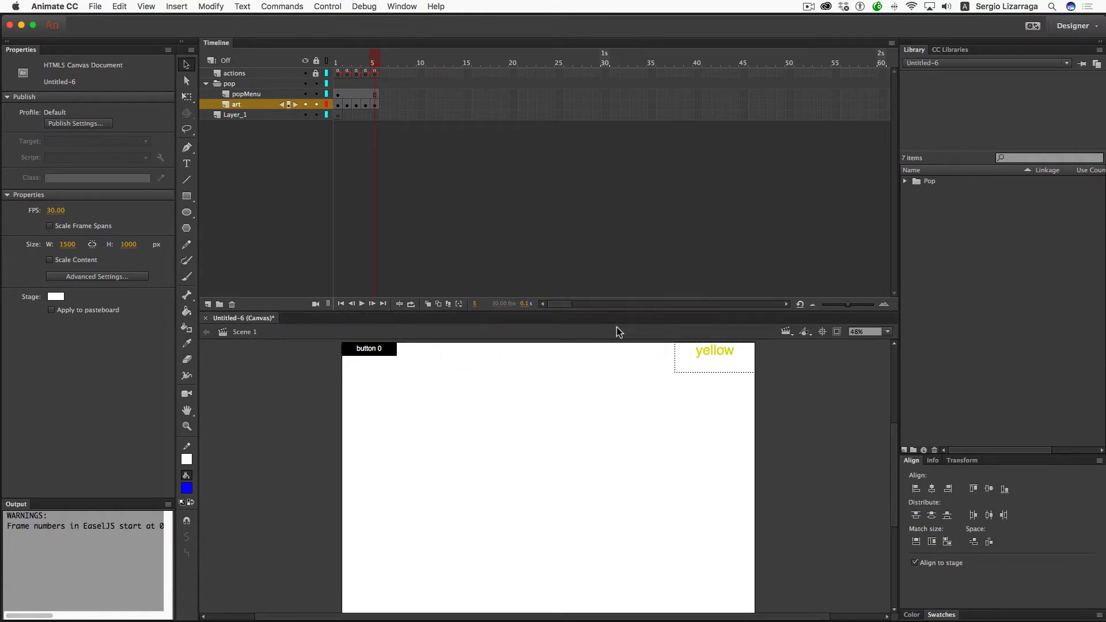
- Open portfolio_Function1.fla from the portfolio 1 folder in Finder
key(ctrl+Left)
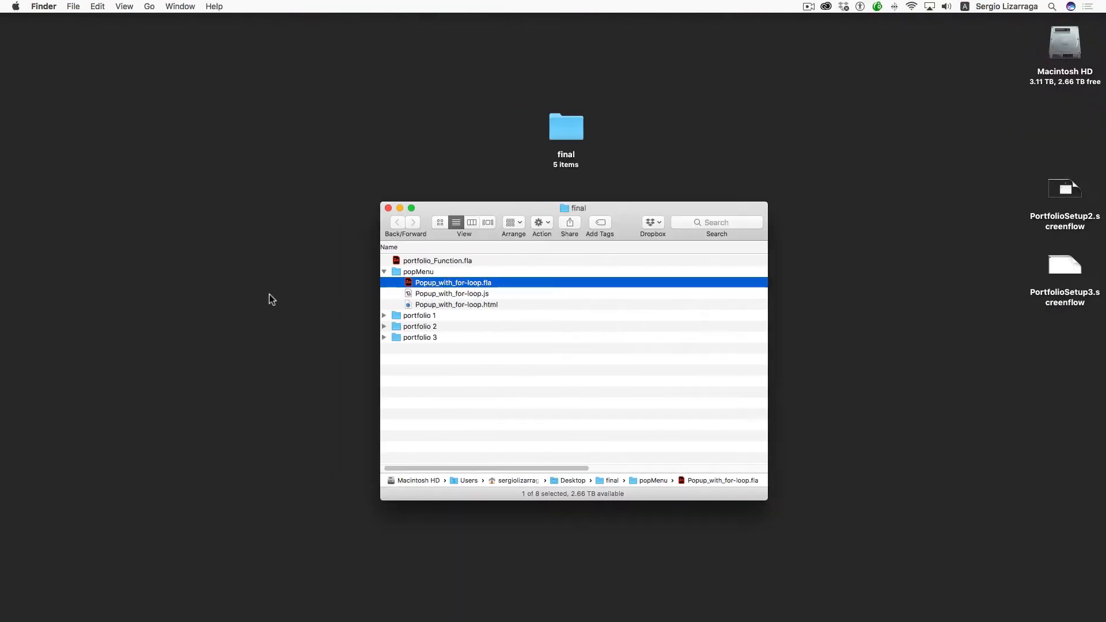
click(383, 272)
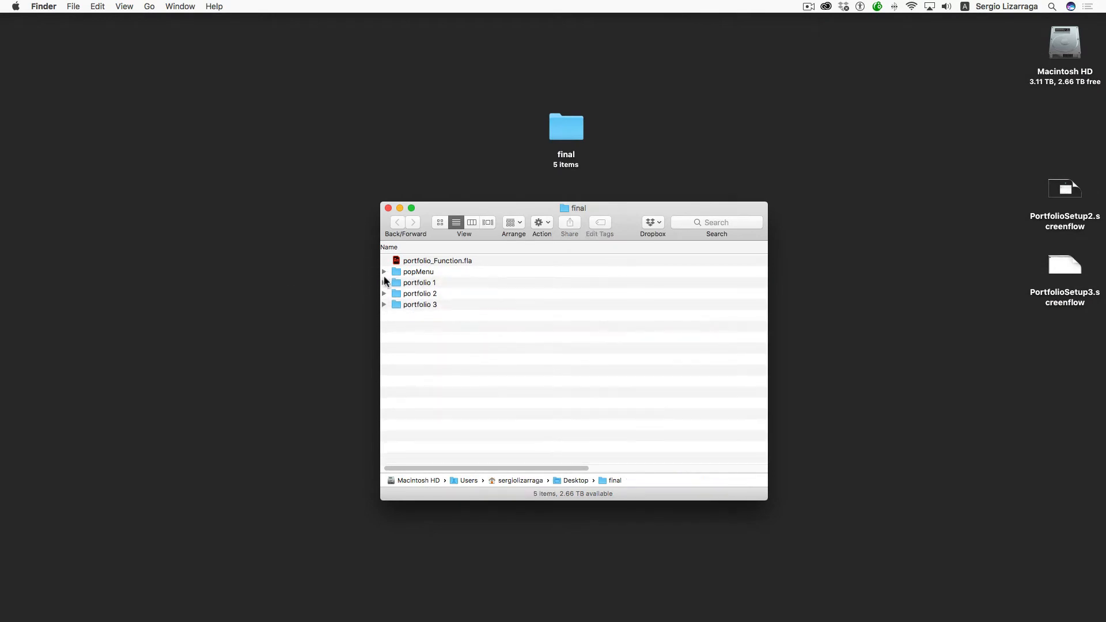
click(384, 282)
double_click(422, 295)
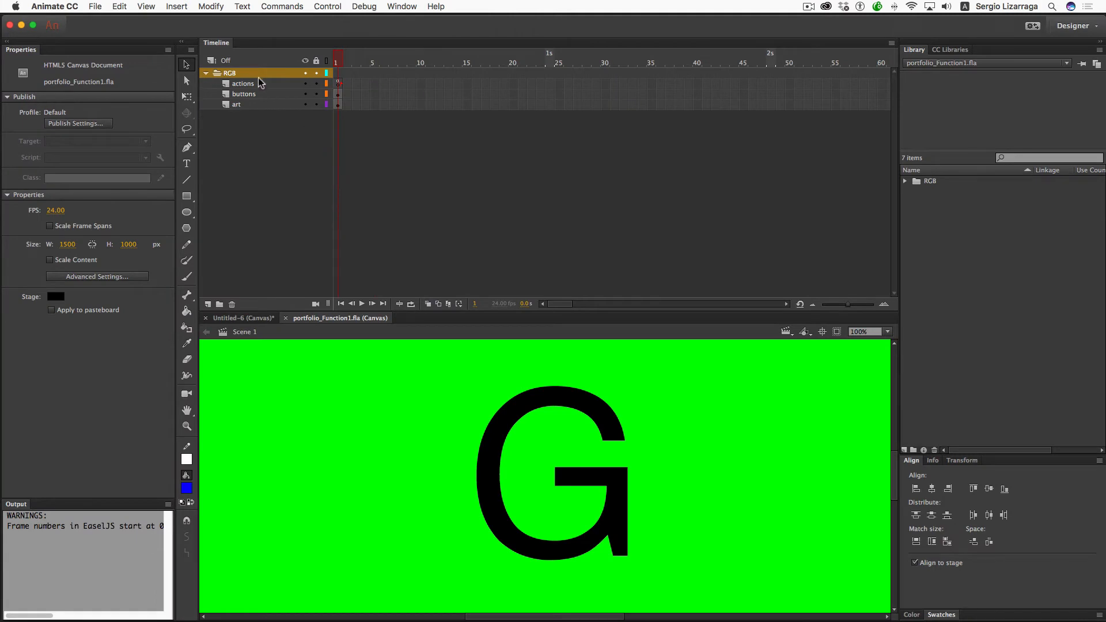
- Copy the RGB layer folder from portfolio_Function1.fla and switch back to Untitled-6
right_click(257, 75)
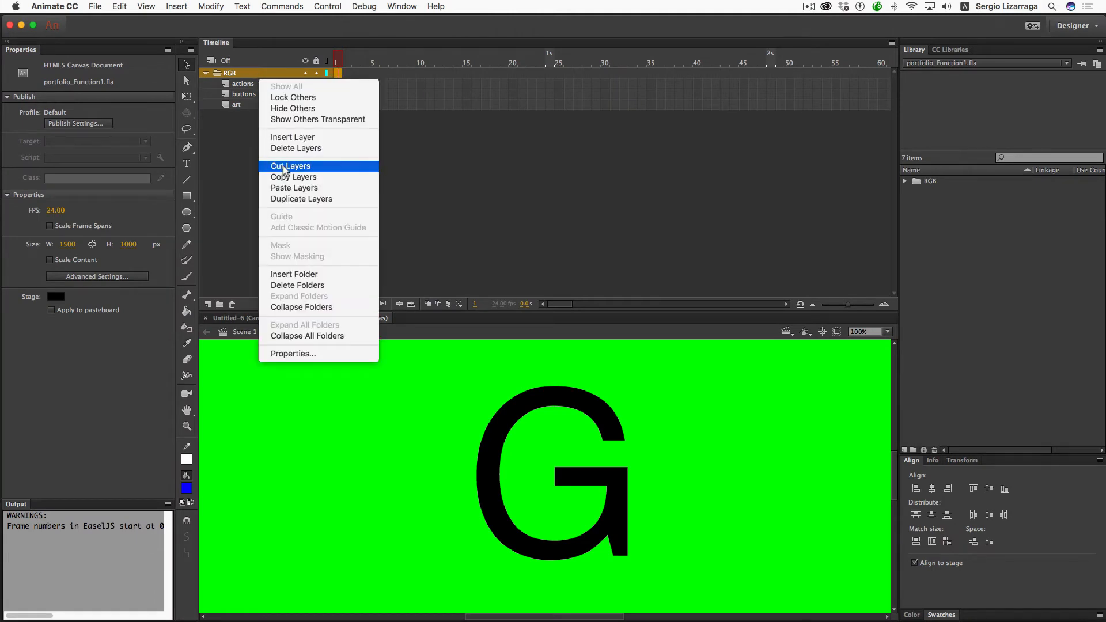
click(340, 182)
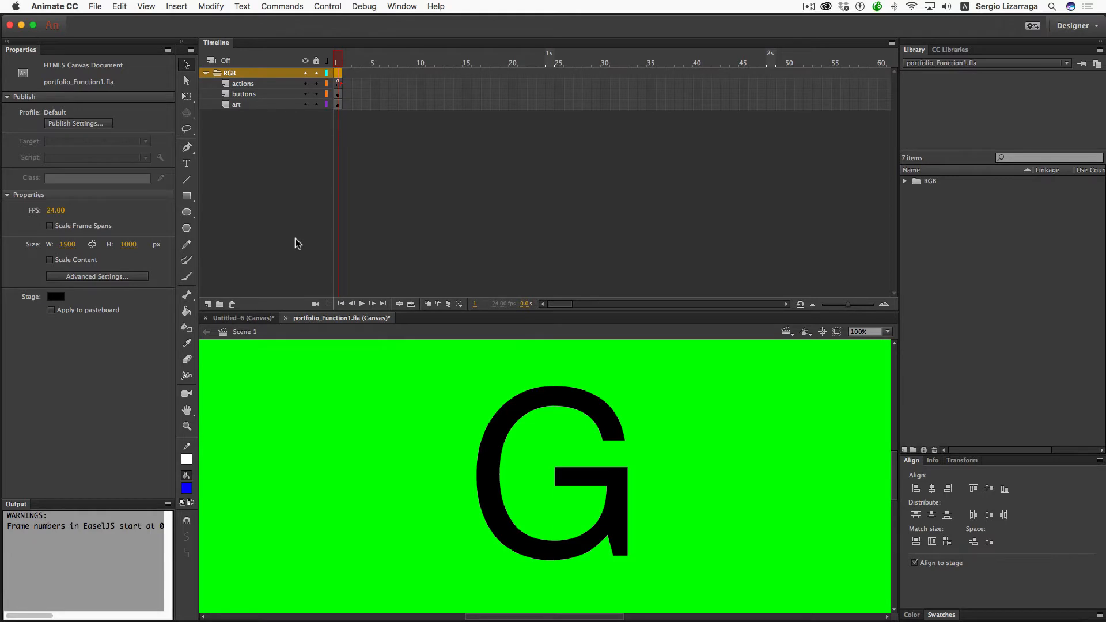
click(246, 318)
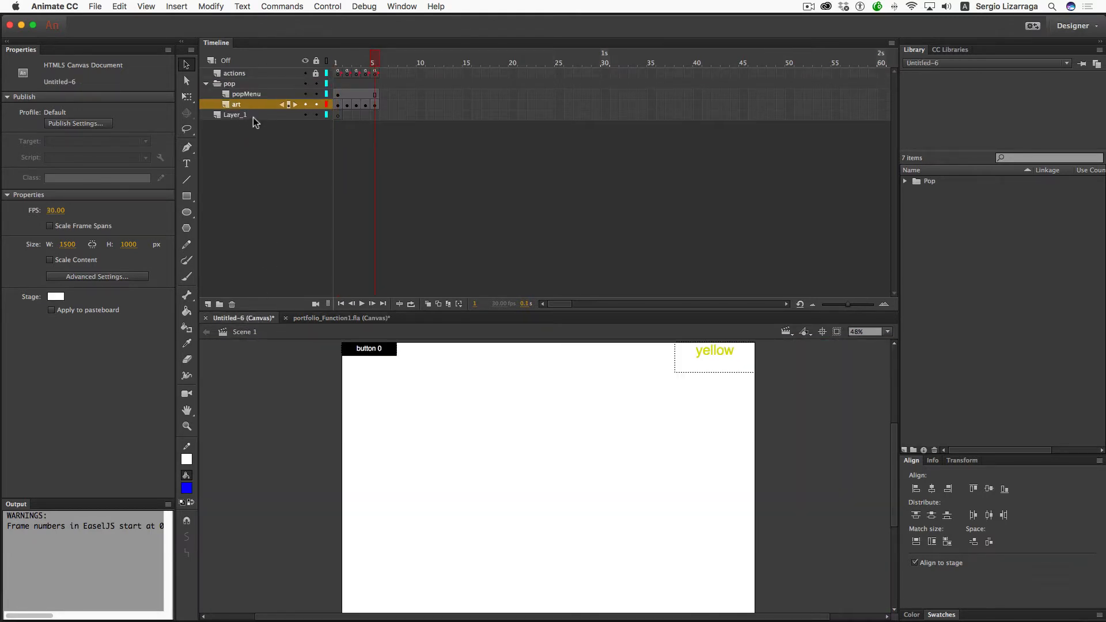
- Paste the RGB layer folder above Layer_1 in Untitled-6
click(255, 115)
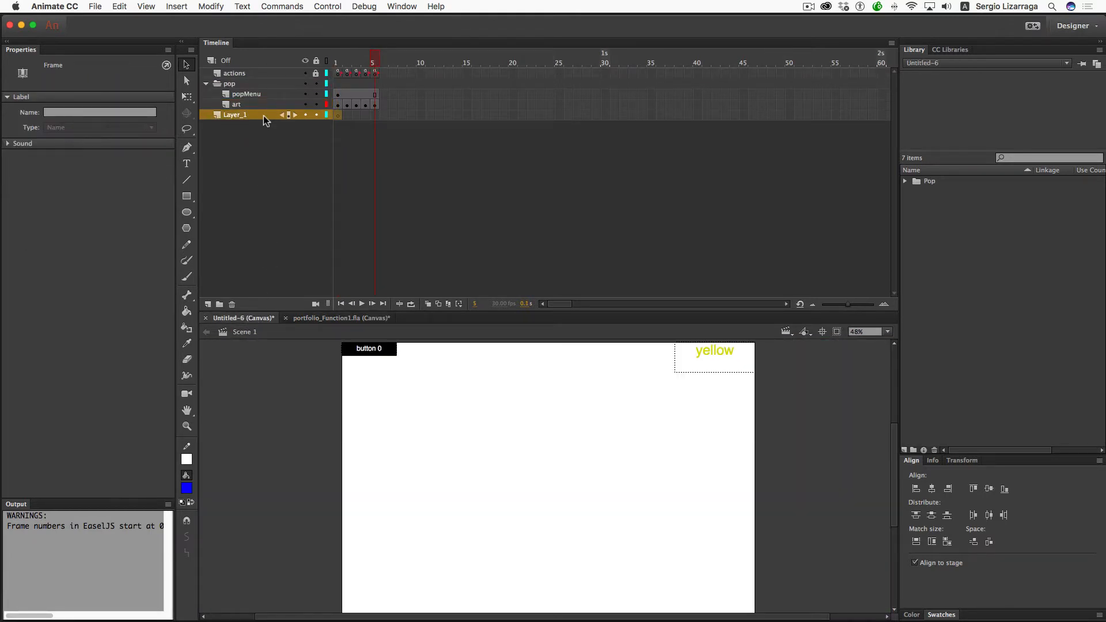
right_click(264, 116)
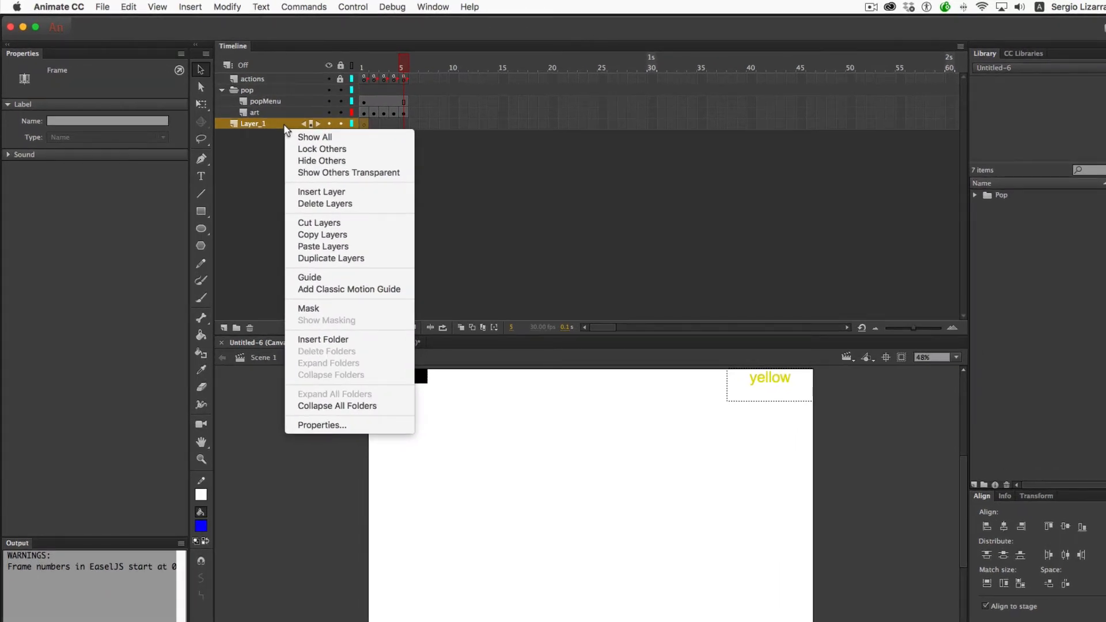
click(337, 247)
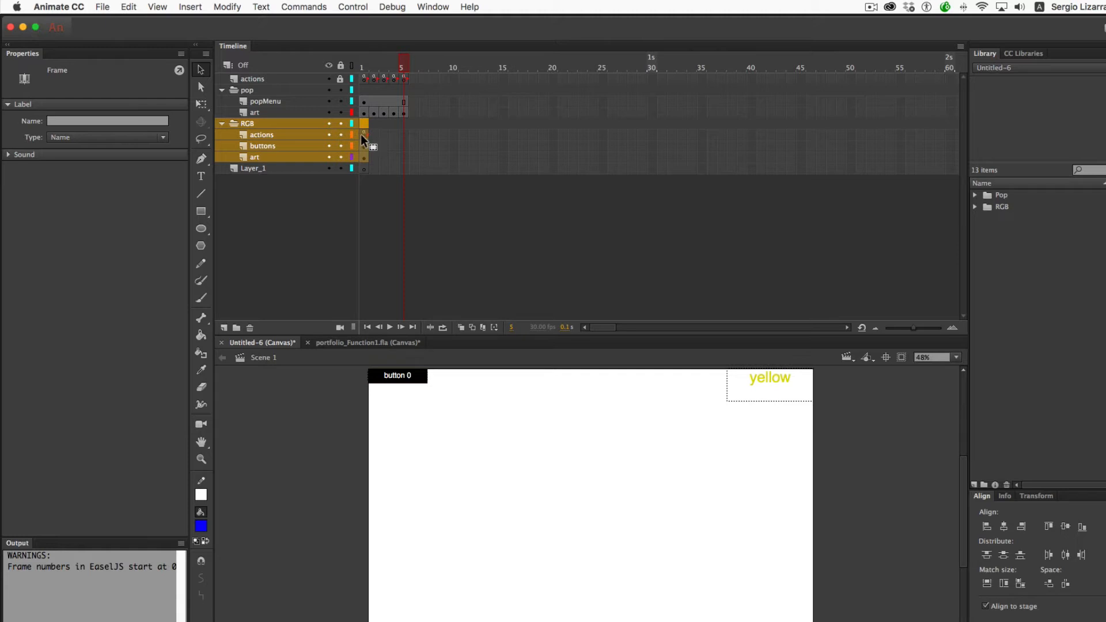
- Move the RGB folder's actions and art keyframes from frame 1 to frame 2
click(369, 159)
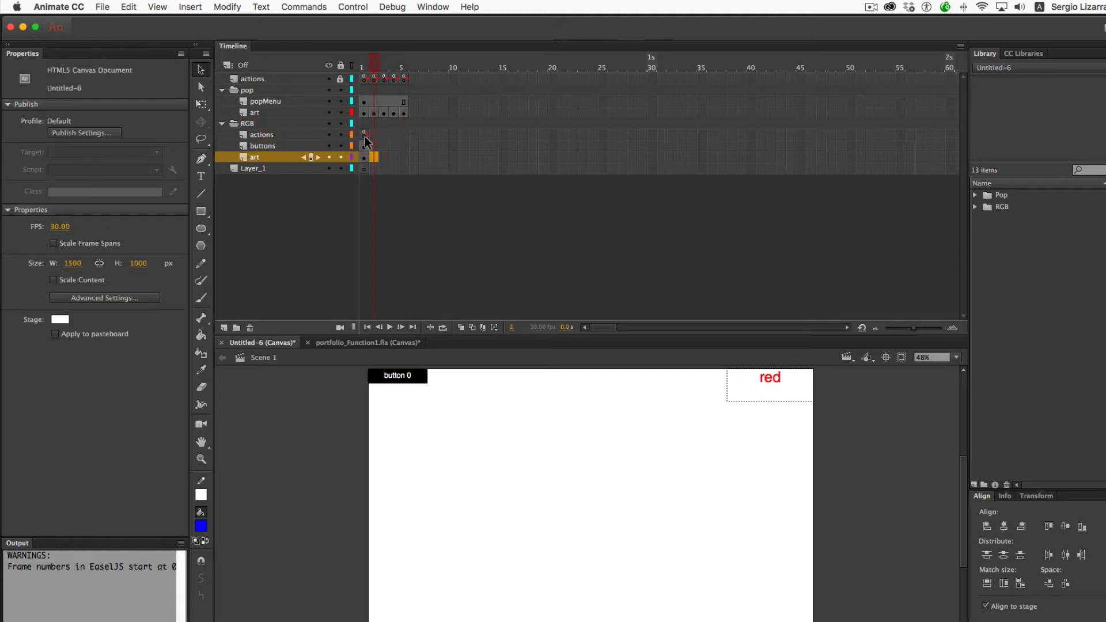
click(365, 135)
click(363, 157)
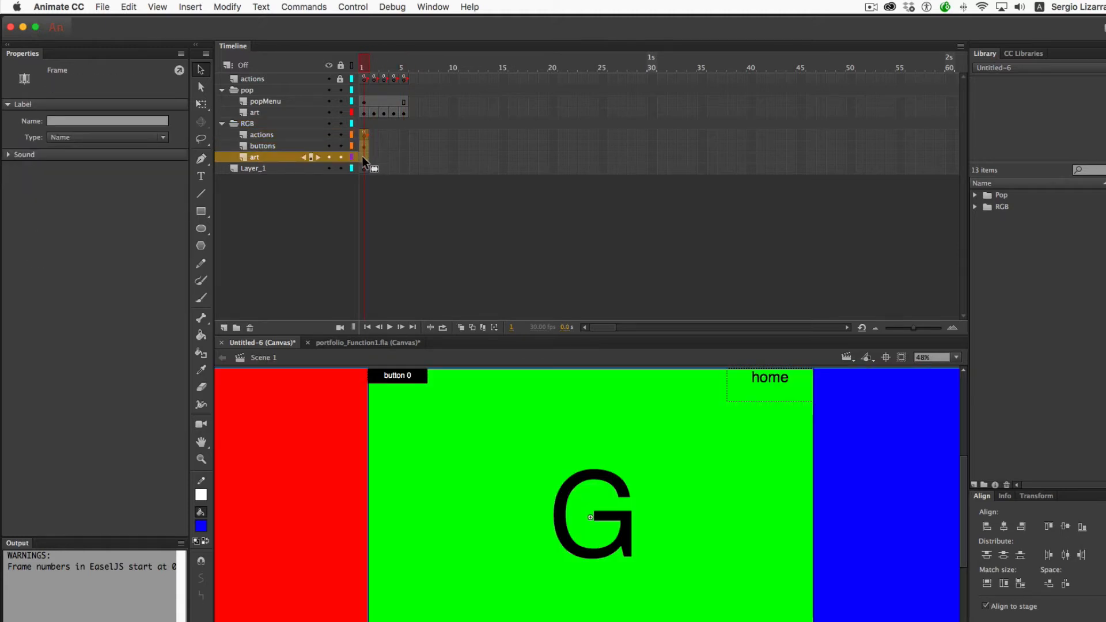
drag(374, 157, 374, 157)
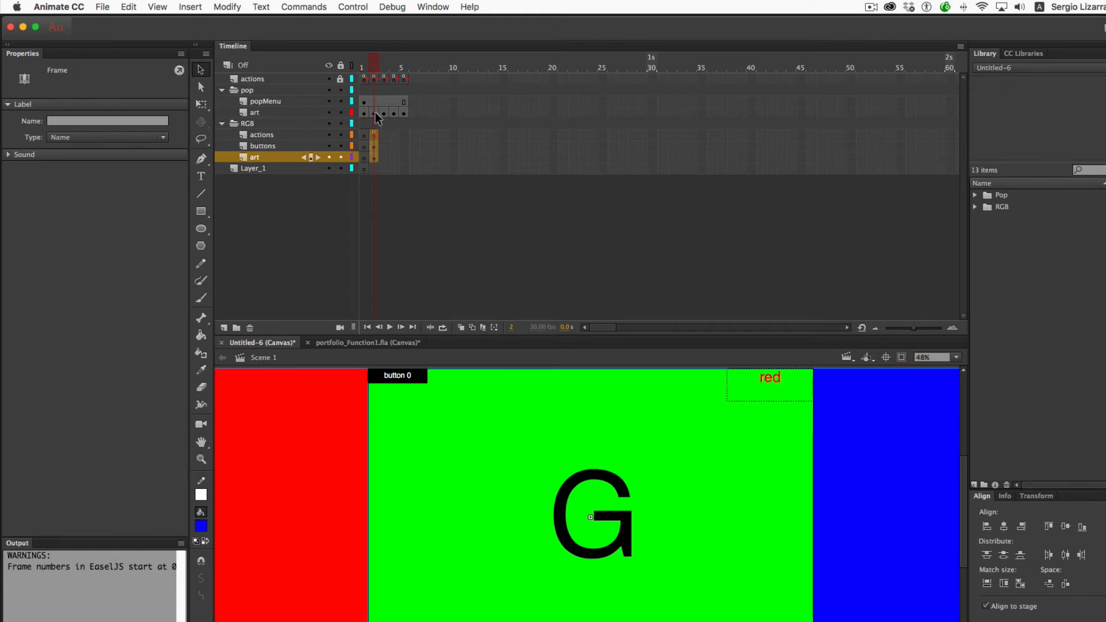
- Copy the "RGB" frame label from frame 2 of the main actions layer, then return to frame 1
click(372, 132)
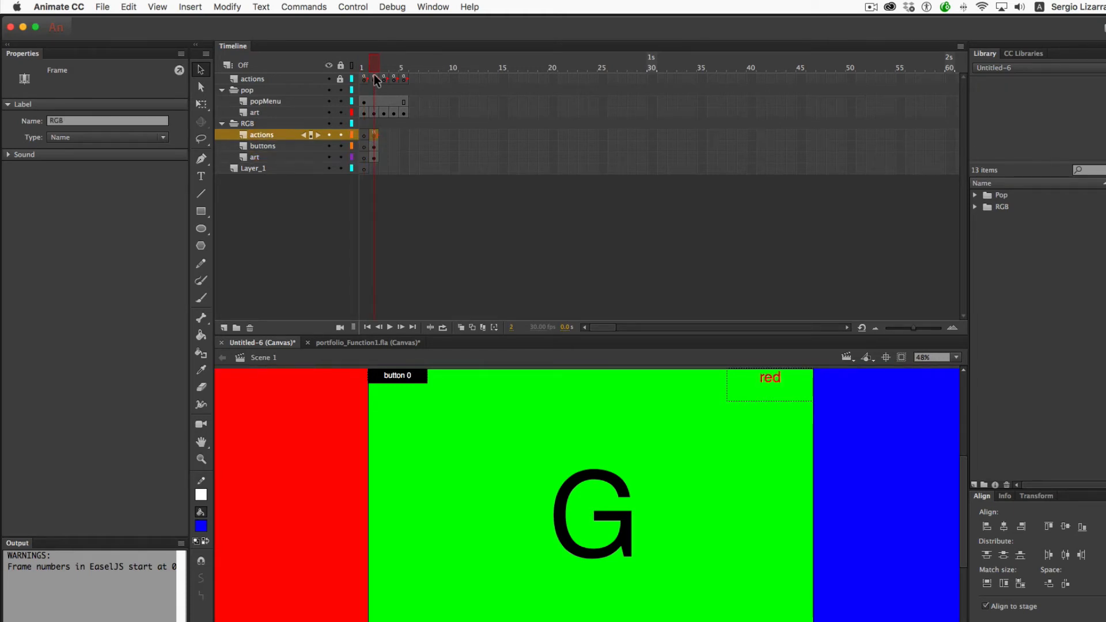
click(375, 77)
click(374, 131)
click(374, 79)
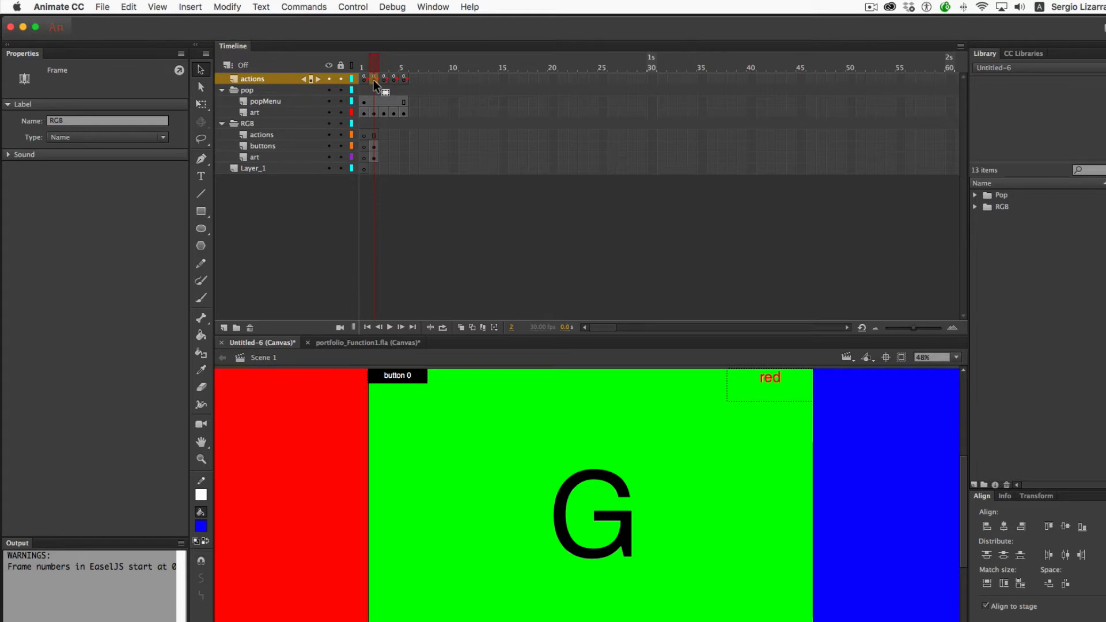
click(69, 121)
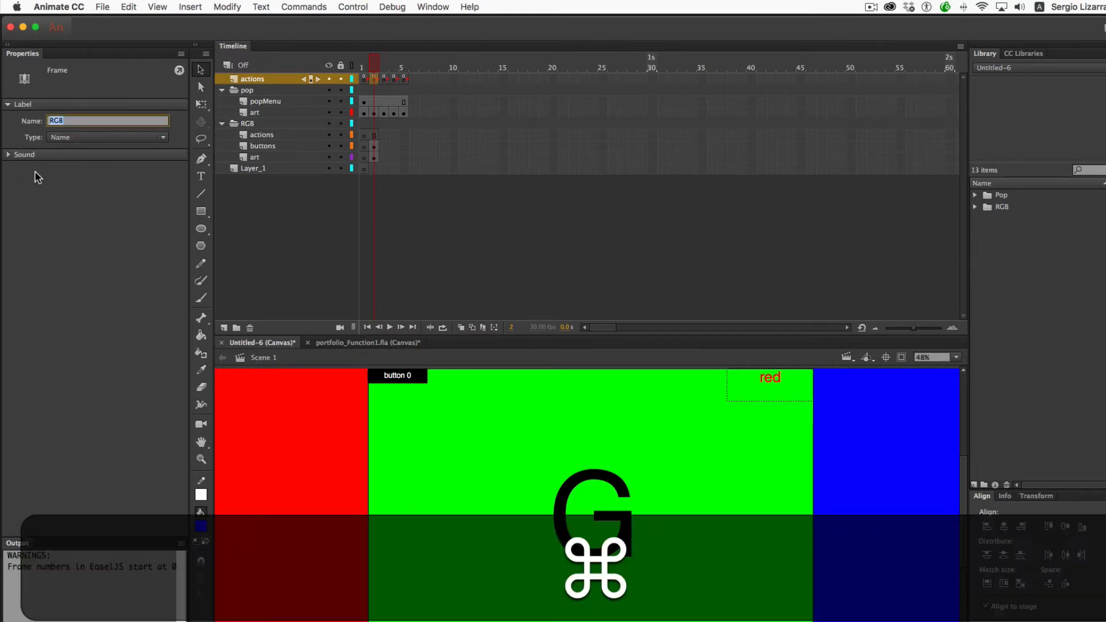
key(super+c)
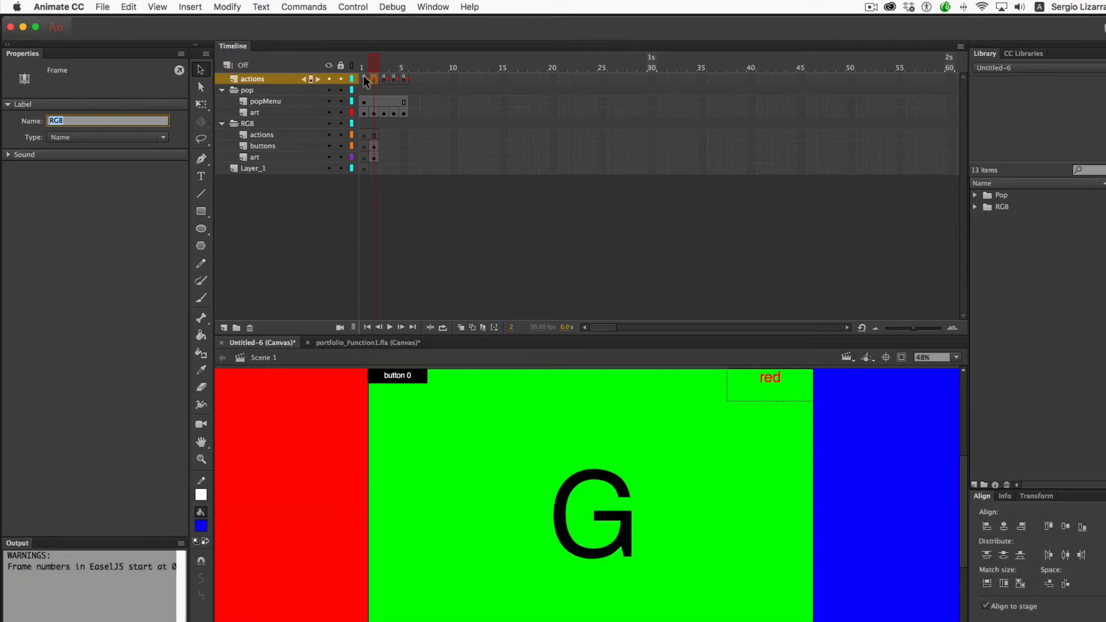
click(363, 78)
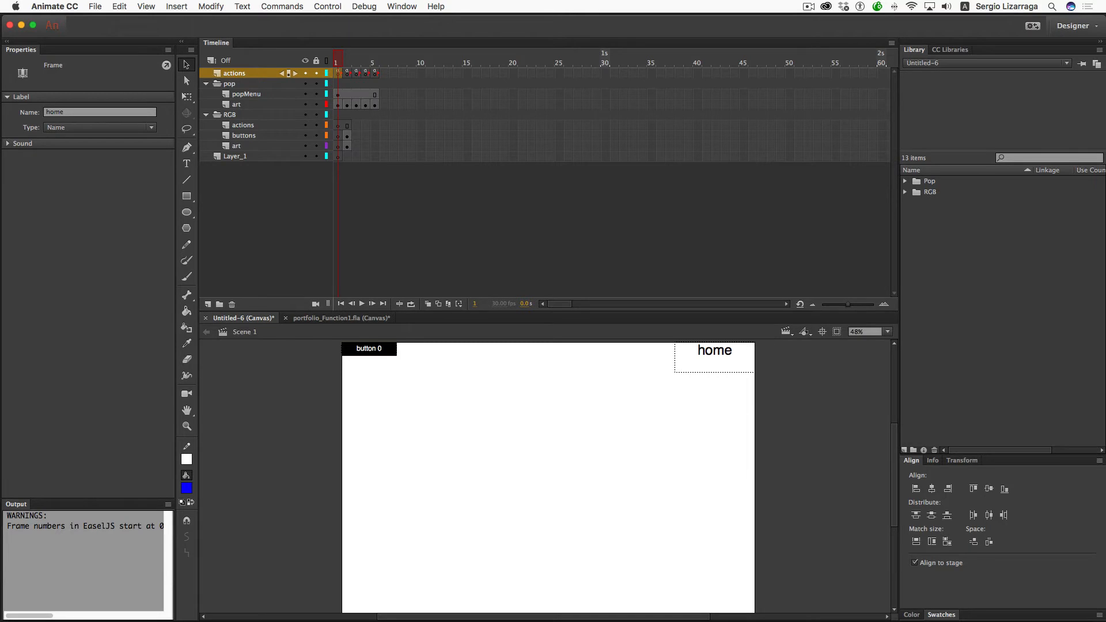
- Replace "red" with "RGB" in frame 1's labelsOne array and test the movie in the browser
key(F9)
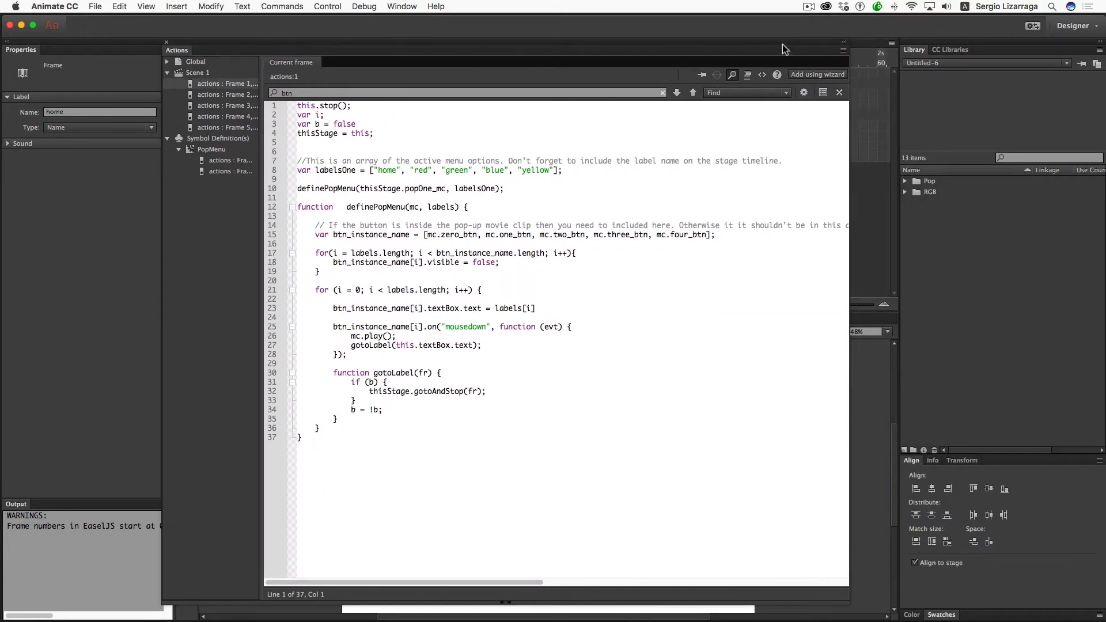
double_click(420, 168)
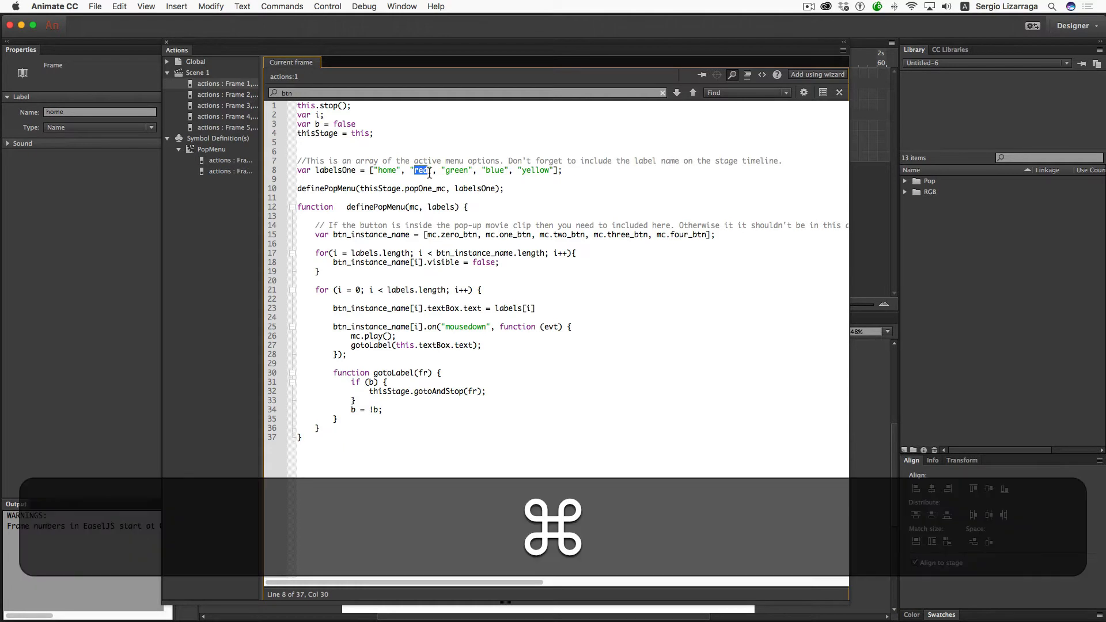
key(super+v)
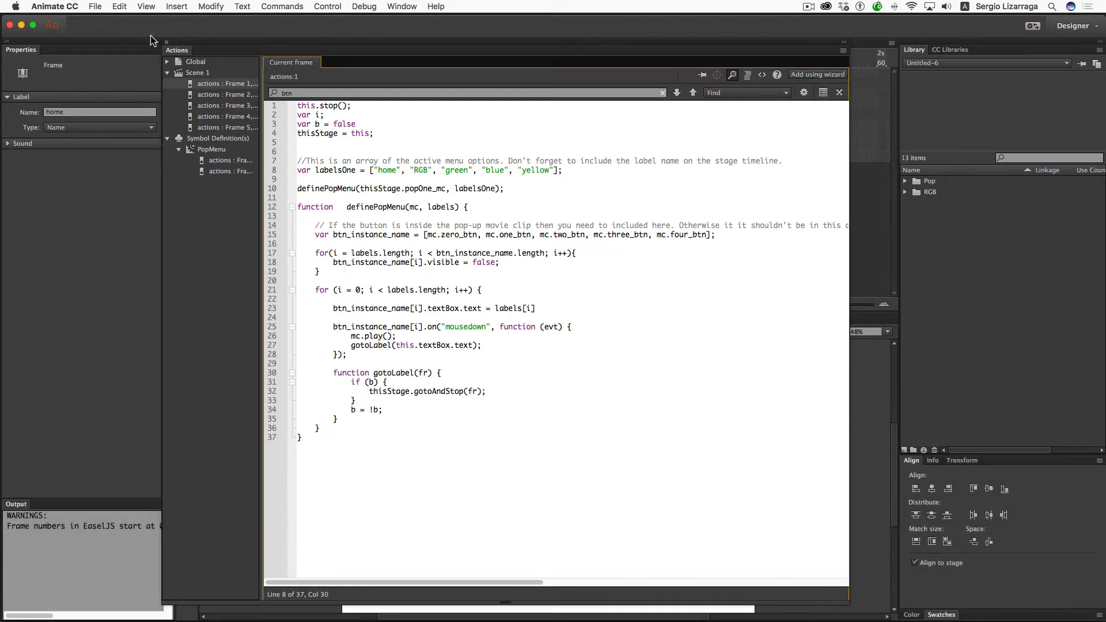
click(167, 42)
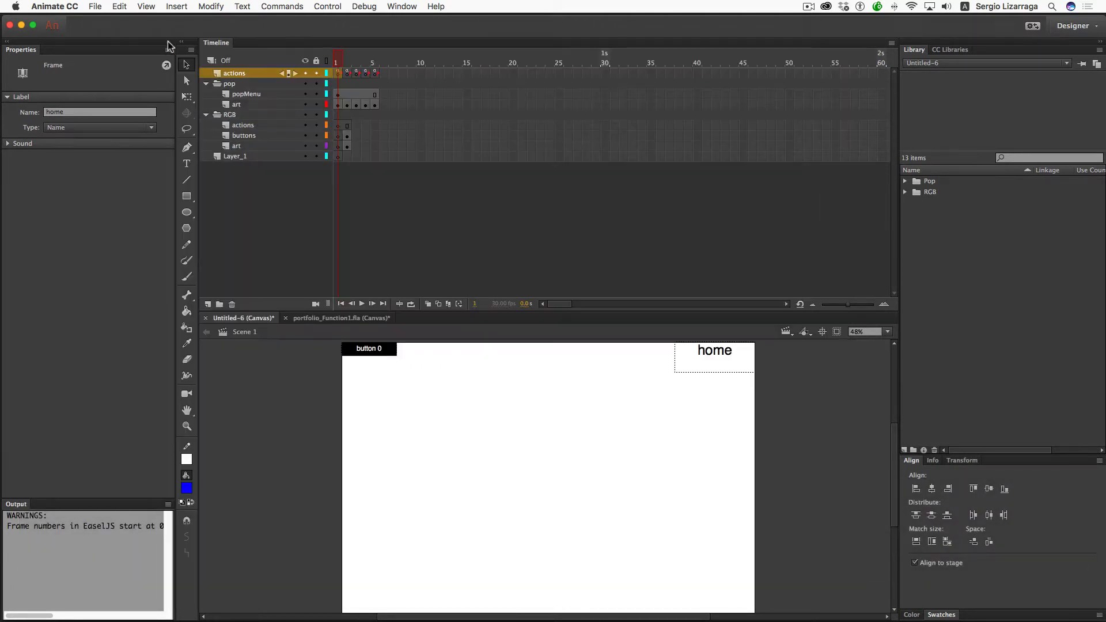
key(super+Return)
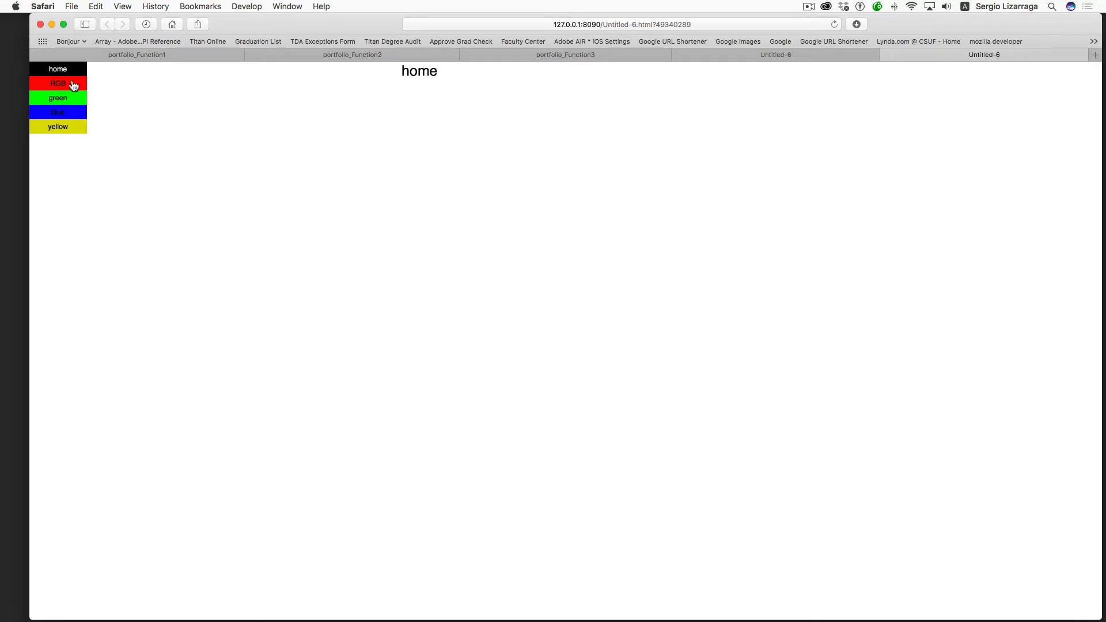
- In Safari, pick RGB from the menu, swipe G to B to R and back to G, then return to Animate
click(71, 85)
drag(325, 204, 183, 211)
drag(400, 207, 124, 218)
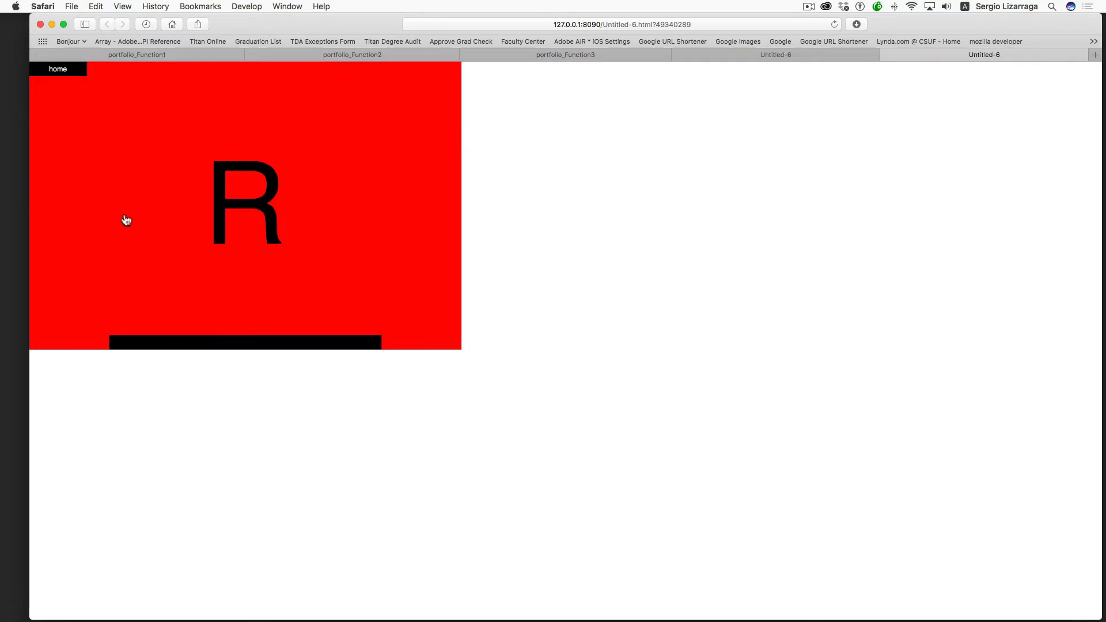
drag(201, 171, 328, 185)
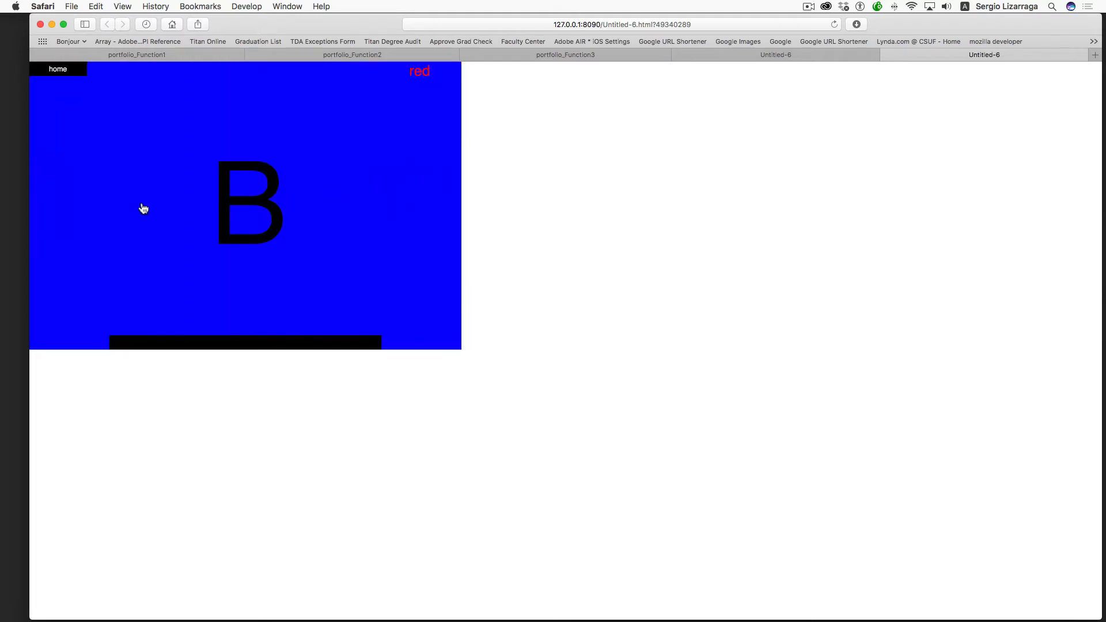
drag(144, 207, 328, 188)
key(super+Tab)
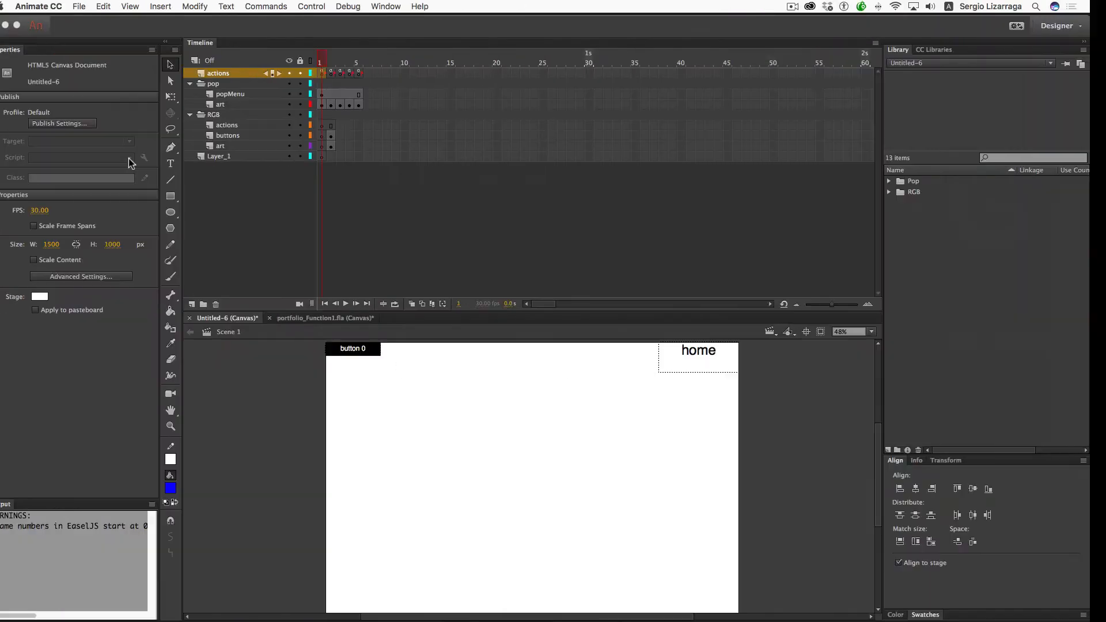
- Open the Actions script on frame 2 of the actions layer and scroll through its code
click(347, 73)
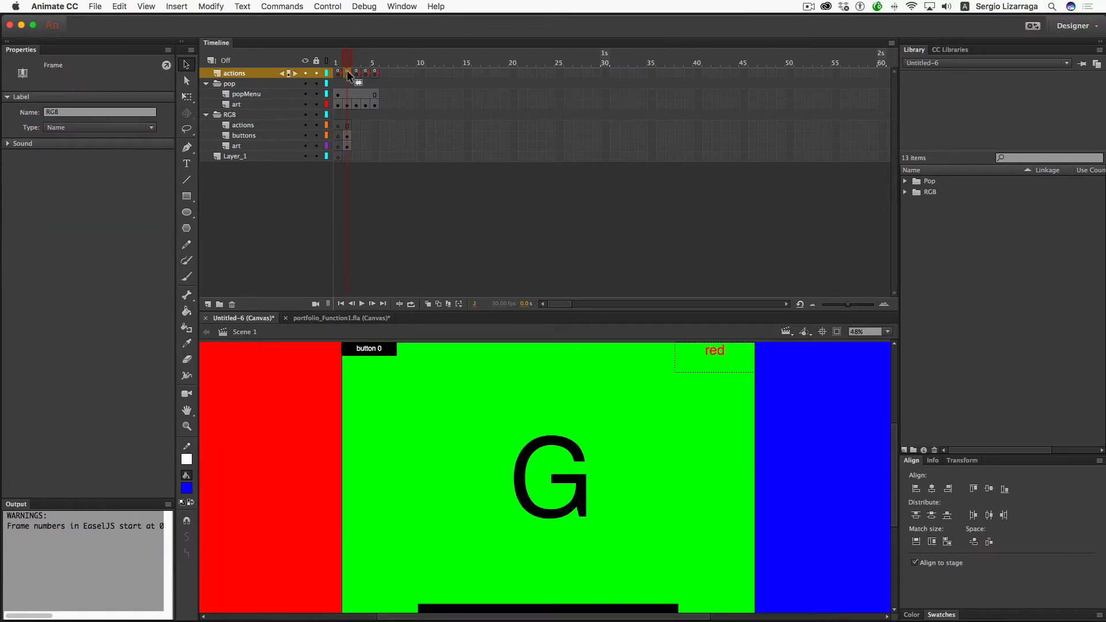
right_click(348, 74)
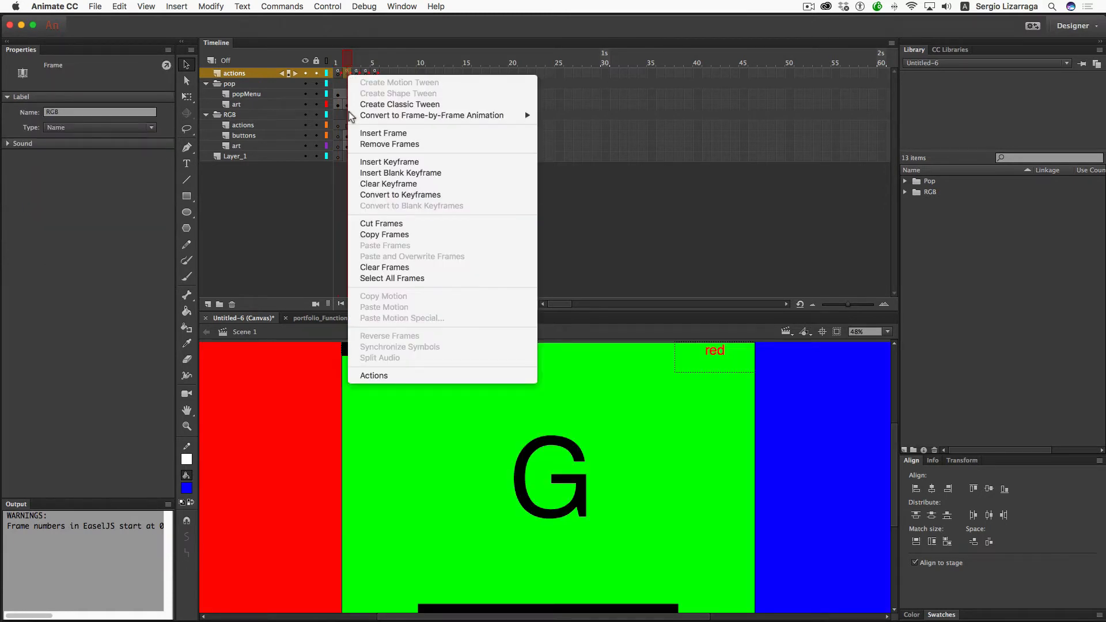
click(392, 376)
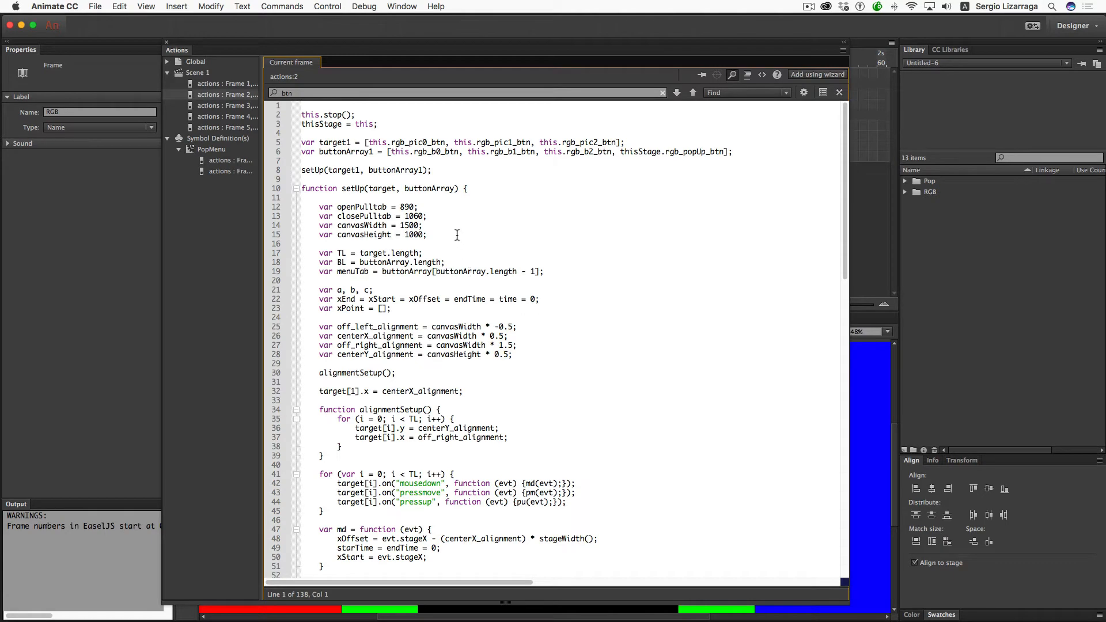
scroll(456, 235, down, 15)
scroll(457, 235, up, 15)
scroll(394, 266, down, 20)
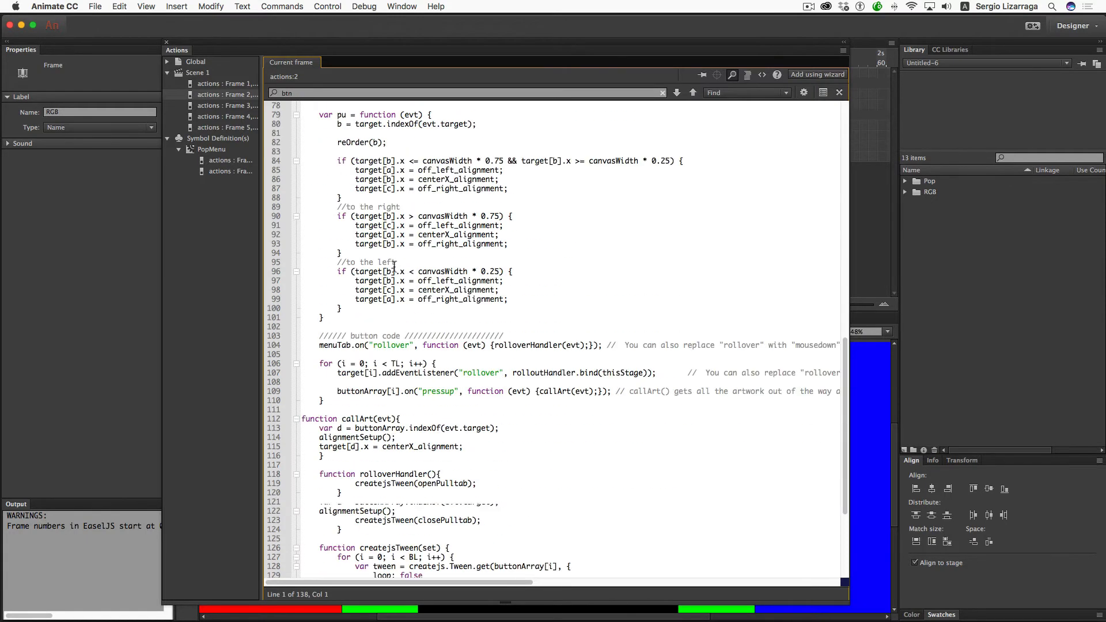
scroll(394, 266, up, 20)
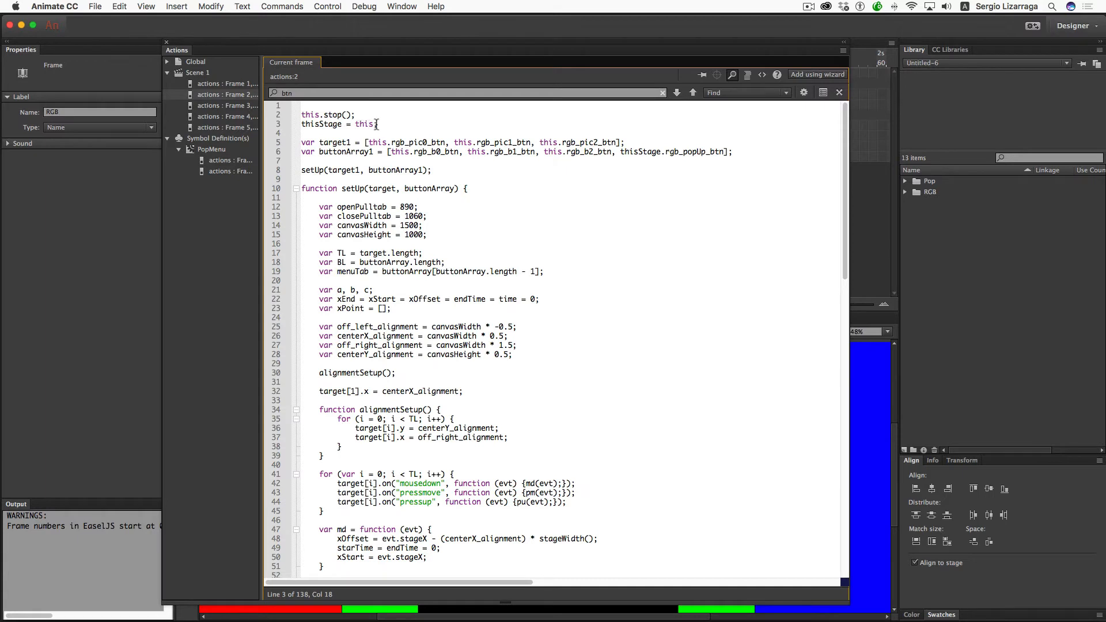
- Delete the 'thisStage = this' line in frame 2's script and cut the setUp function through the end
key(shift+Up)
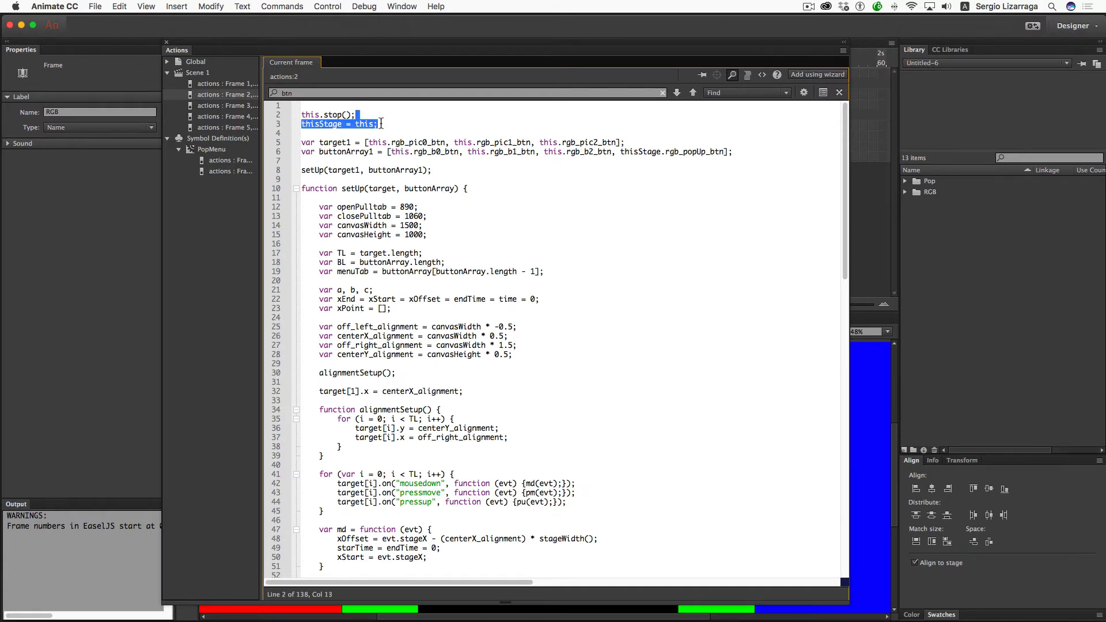
key(BackSpace)
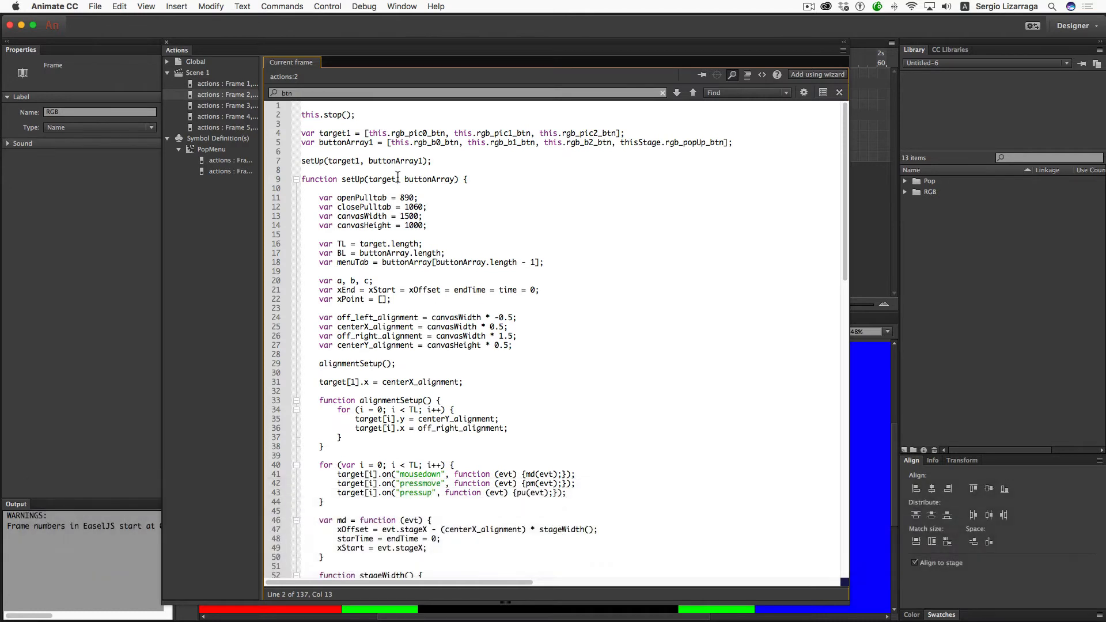
drag(428, 164, 291, 117)
click(324, 133)
drag(302, 180, 440, 596)
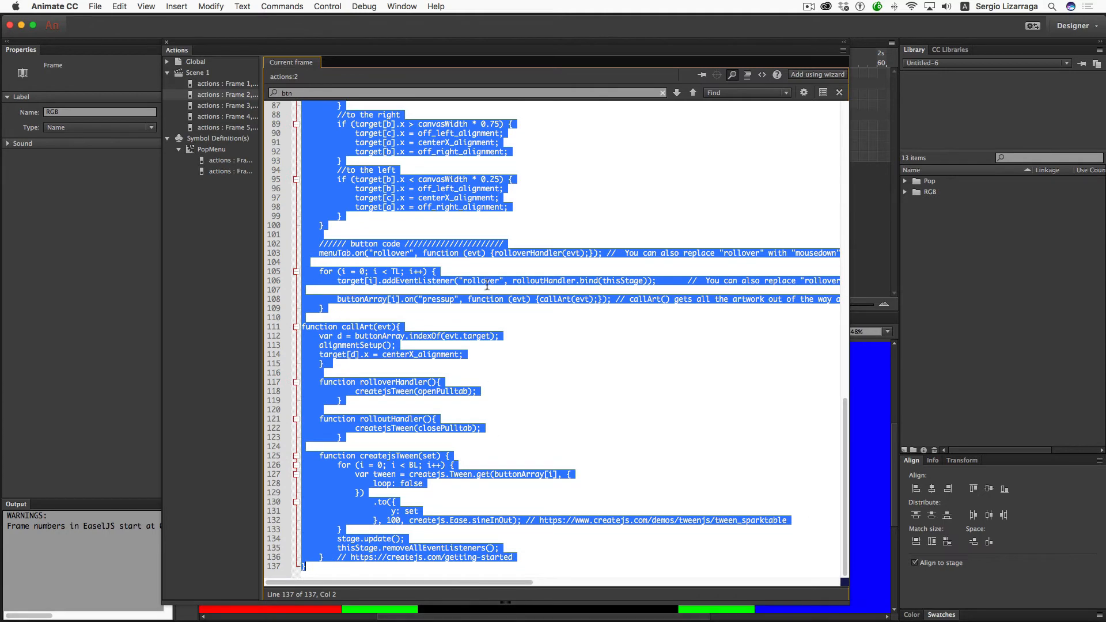
scroll(487, 284, up, 20)
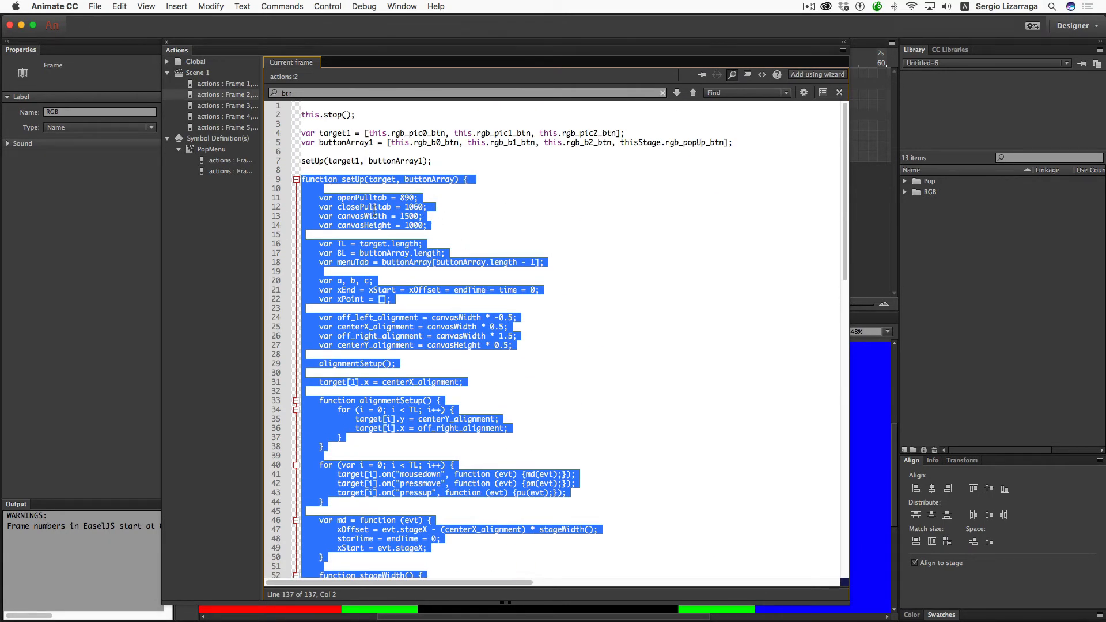
key(super+x)
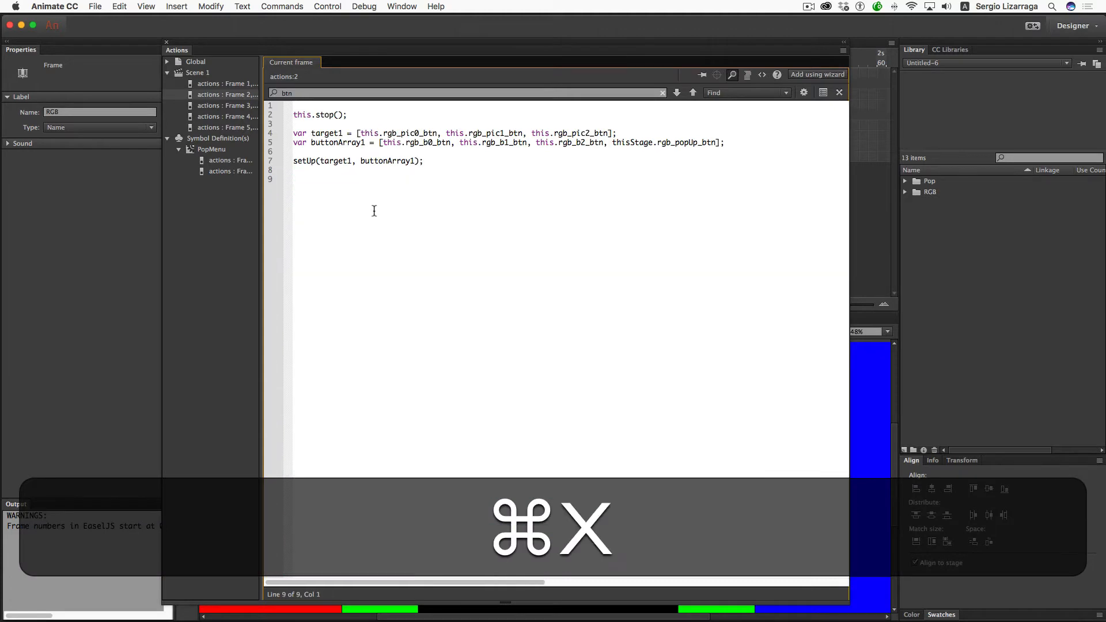
key(BackSpace)
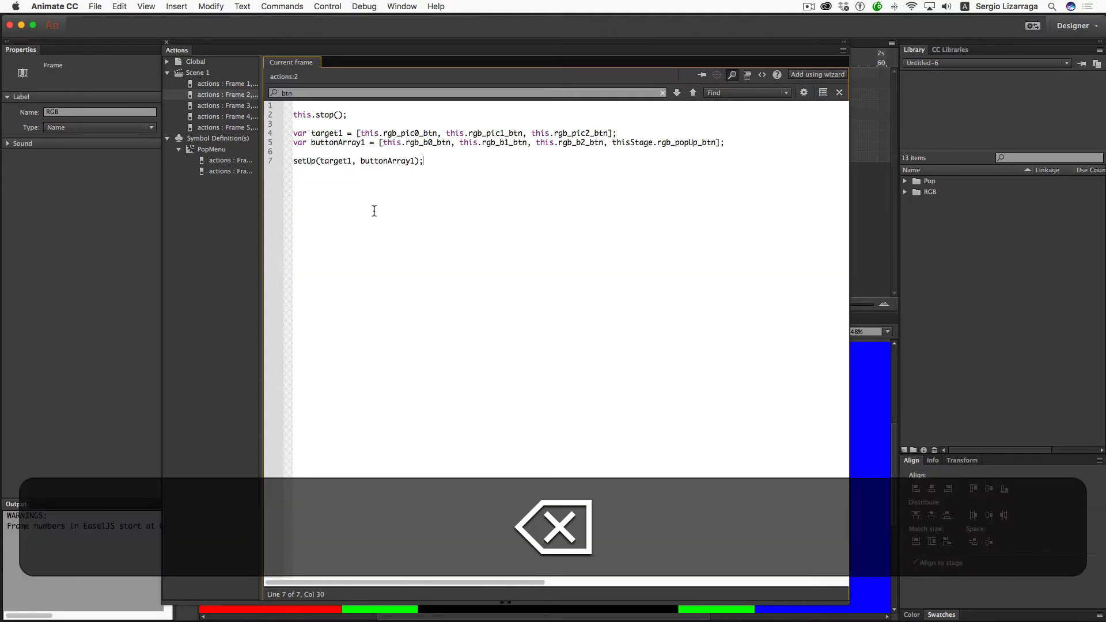
- Paste the setUp function on a new line after the last brace of frame 1's script
click(220, 84)
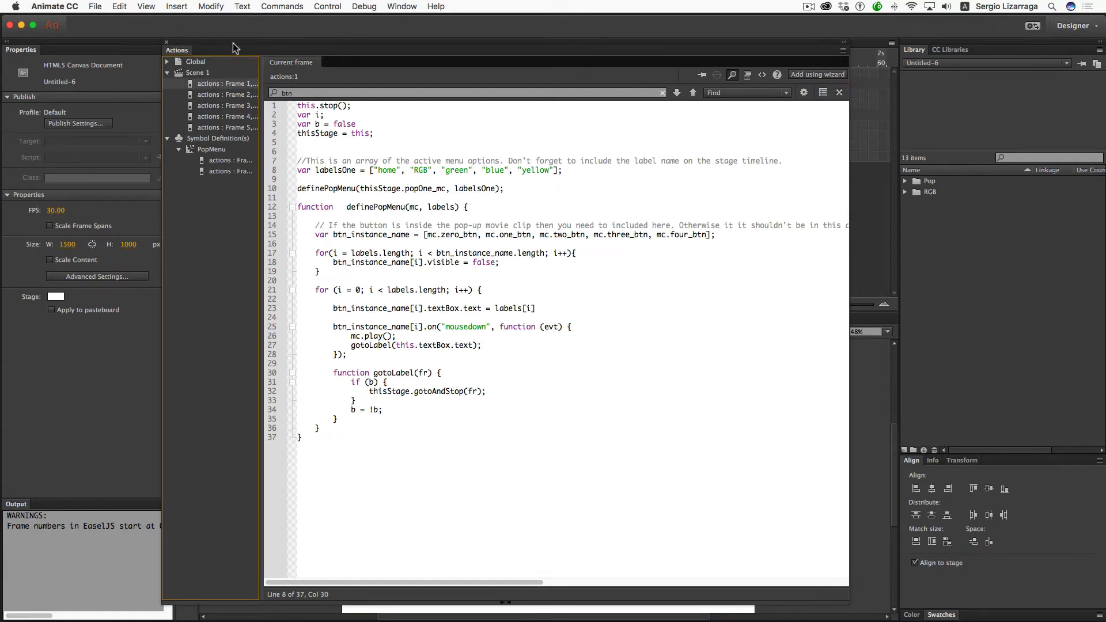
drag(233, 43, 397, 145)
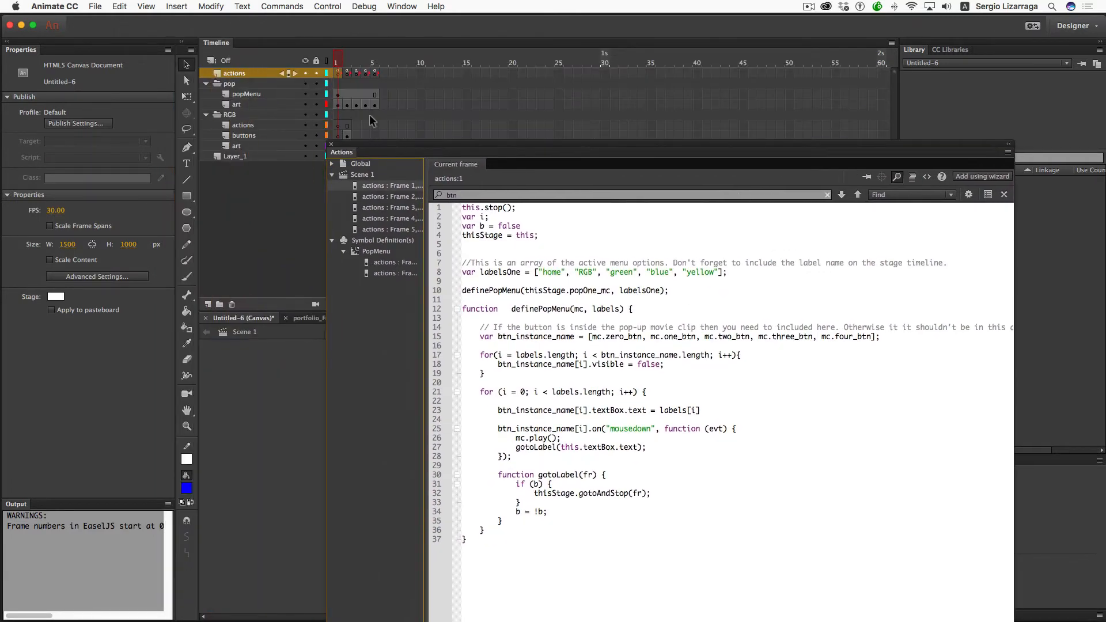
click(338, 73)
click(476, 573)
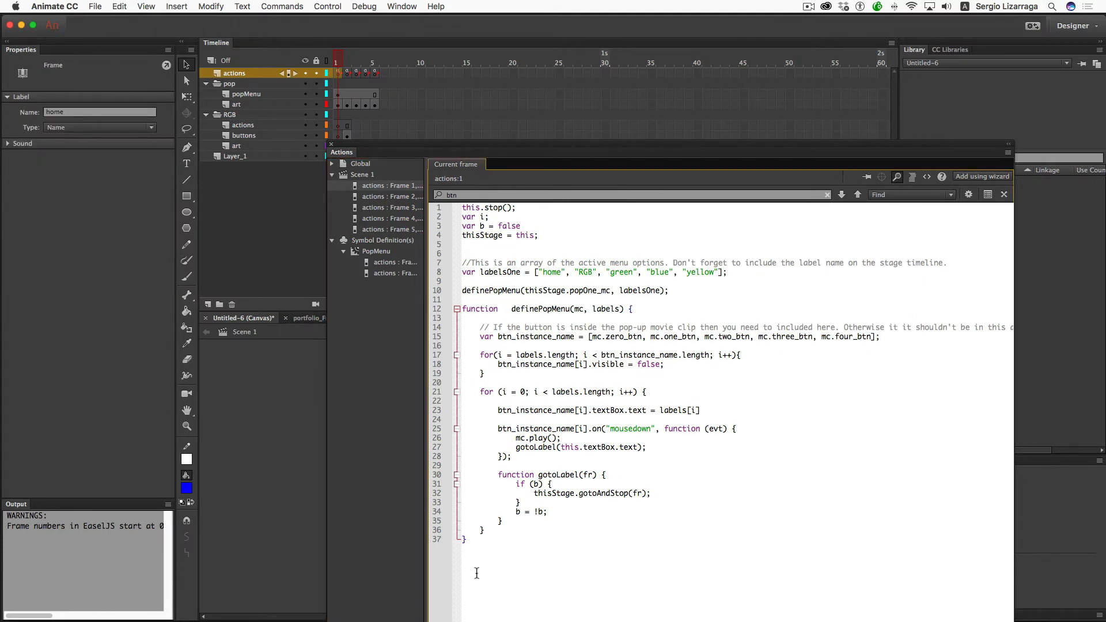
key(Return)
key(super+v)
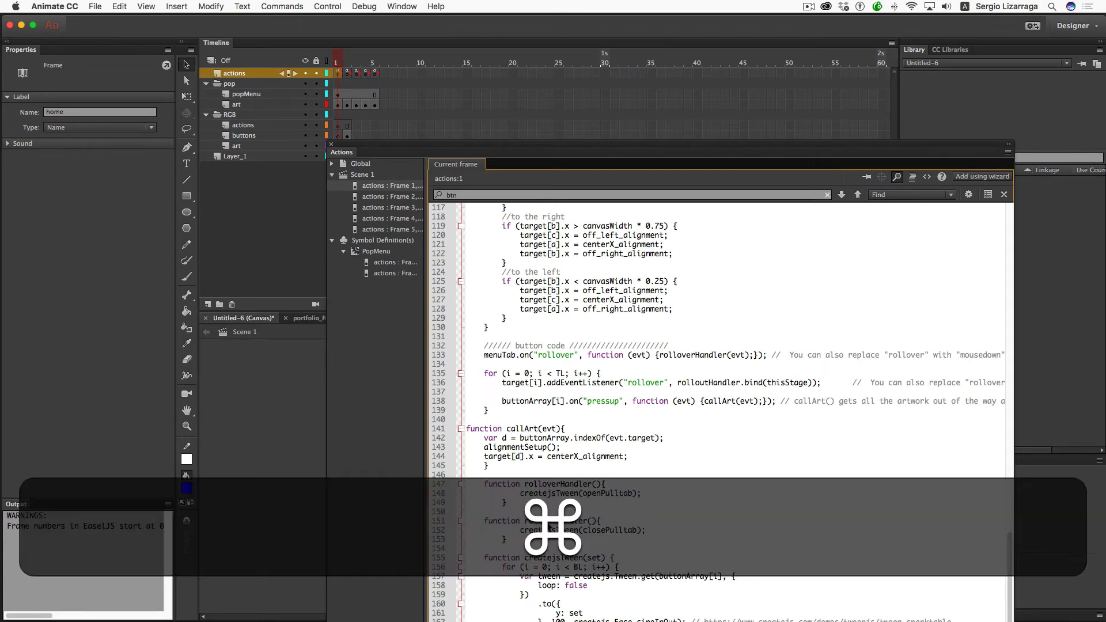
- Republish to Safari, choose RGB from the home menu twice, then return to Animate
key(super+Return)
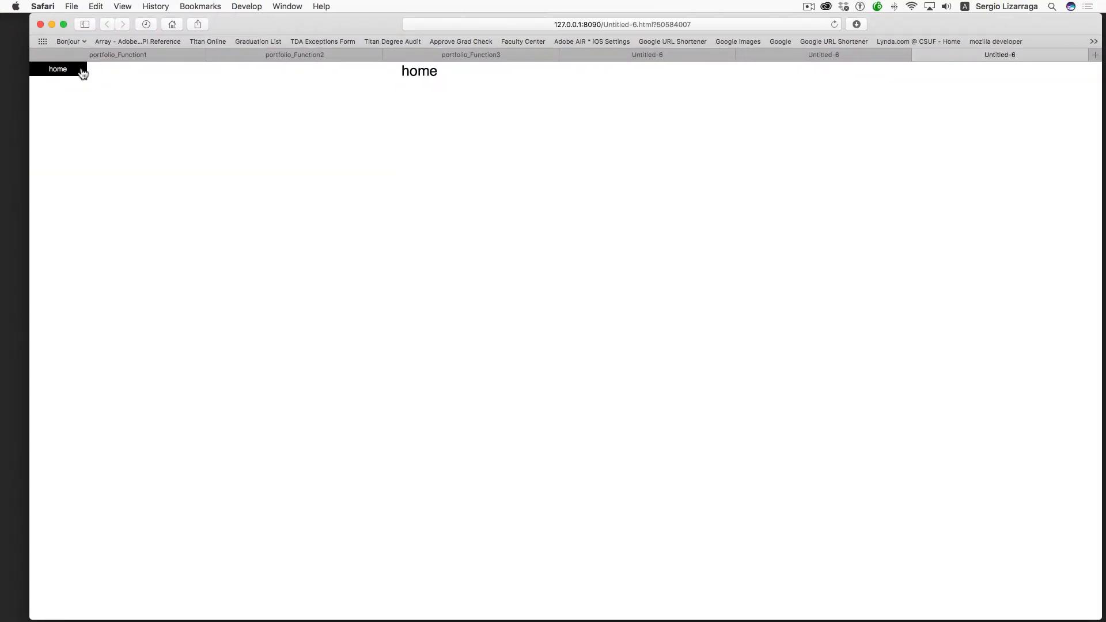
click(81, 70)
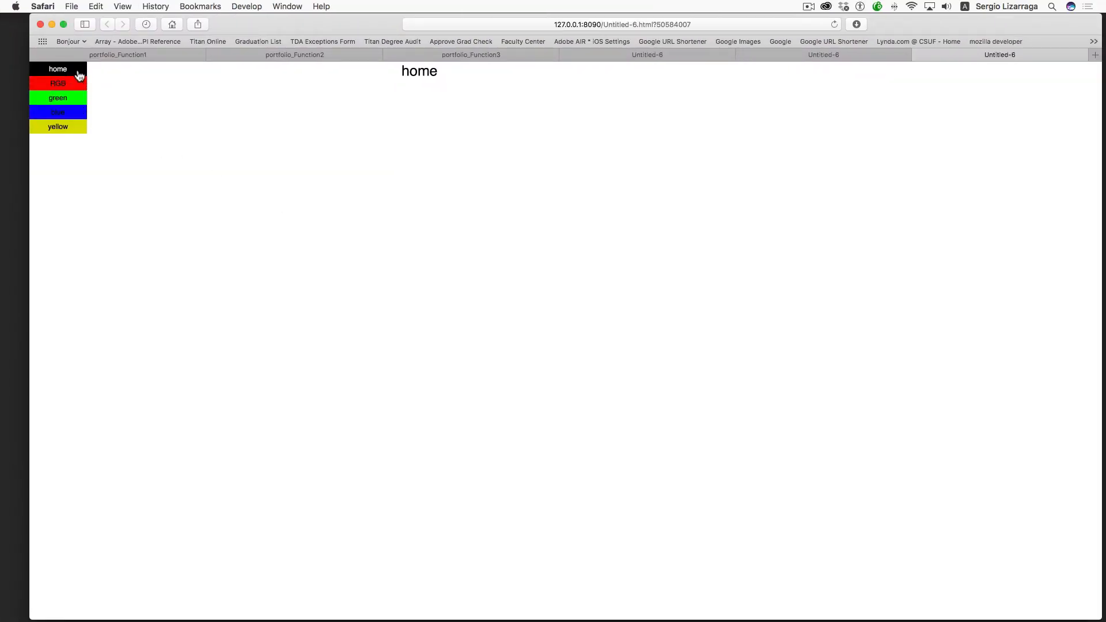
click(70, 85)
click(74, 74)
click(70, 84)
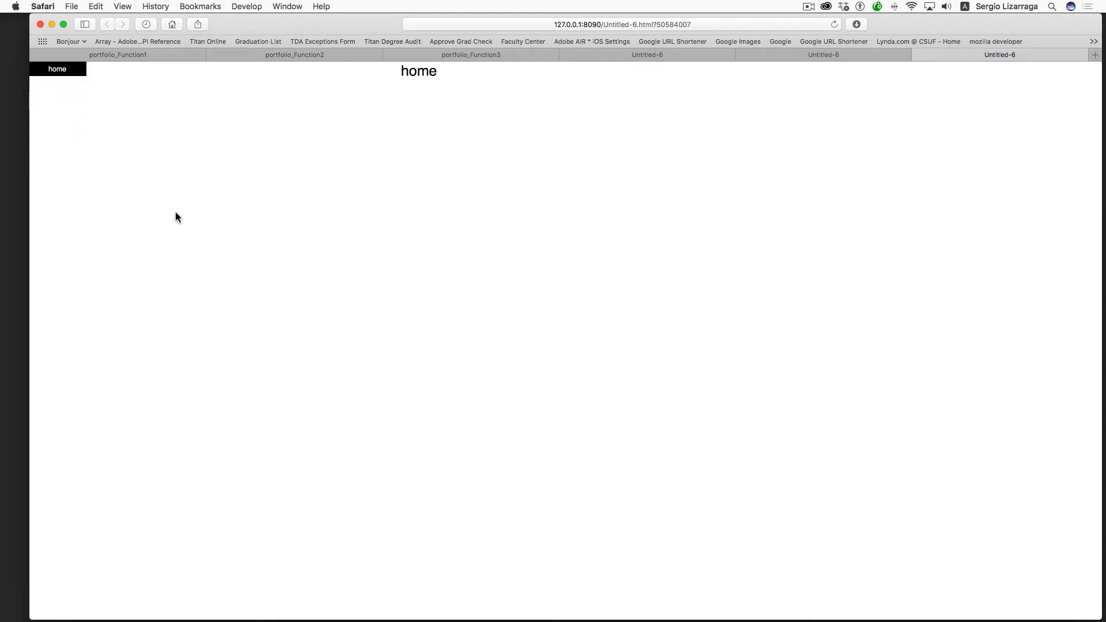
key(super+Tab)
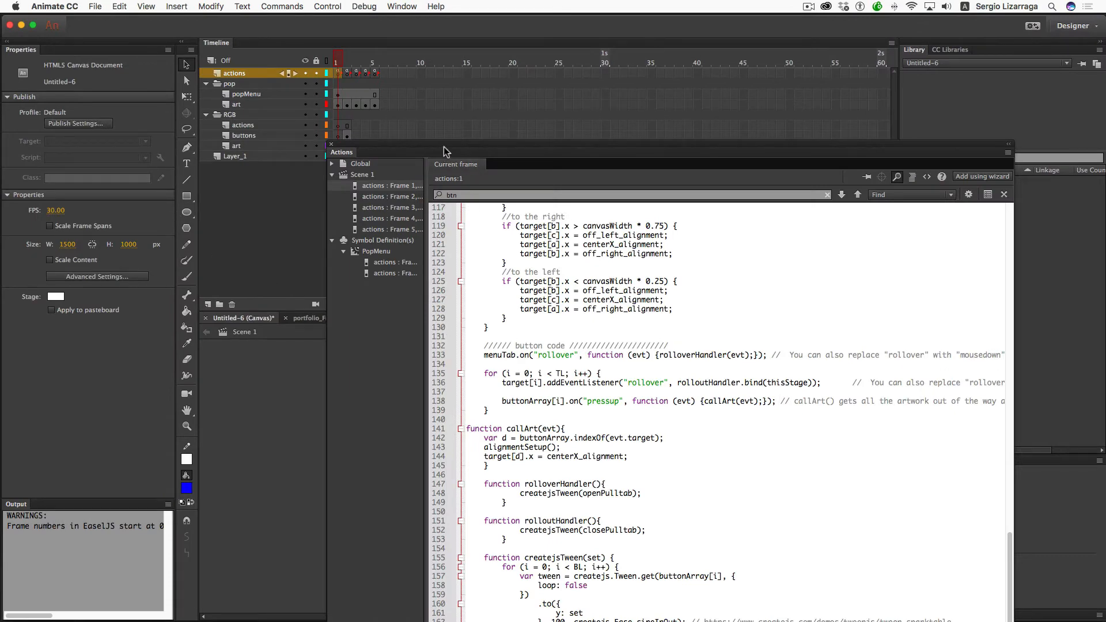
- Move 'setUp' in front of 'function' on line 39 and add '=' so it reads 'setUp = function(target, buttonArray) {'
drag(443, 147, 427, 84)
scroll(475, 204, up, 15)
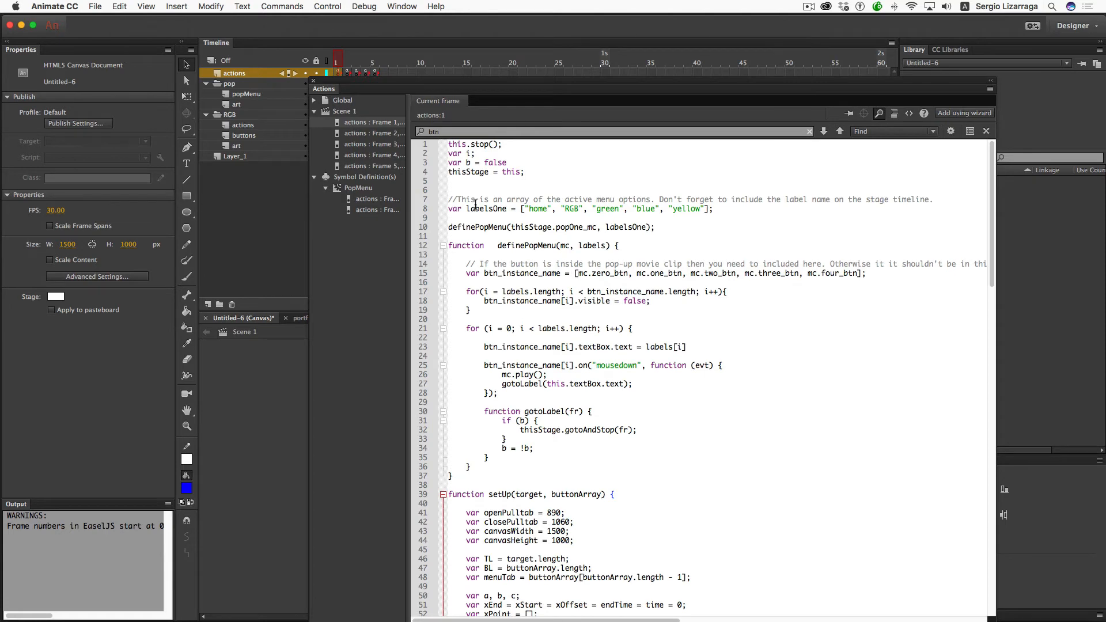
scroll(475, 204, down, 10)
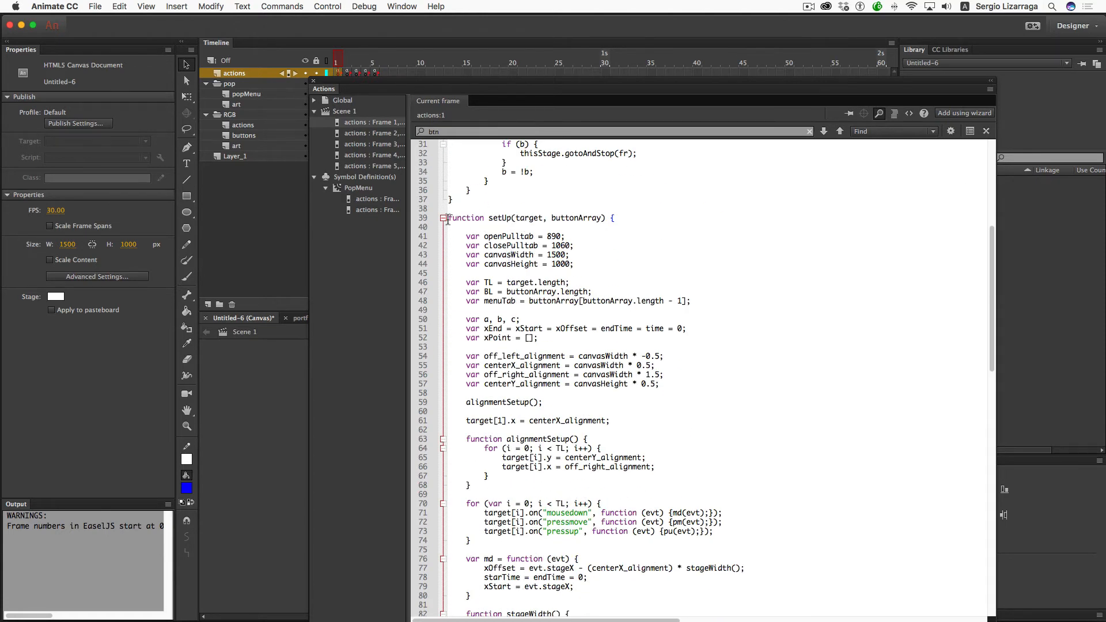
drag(512, 219, 487, 219)
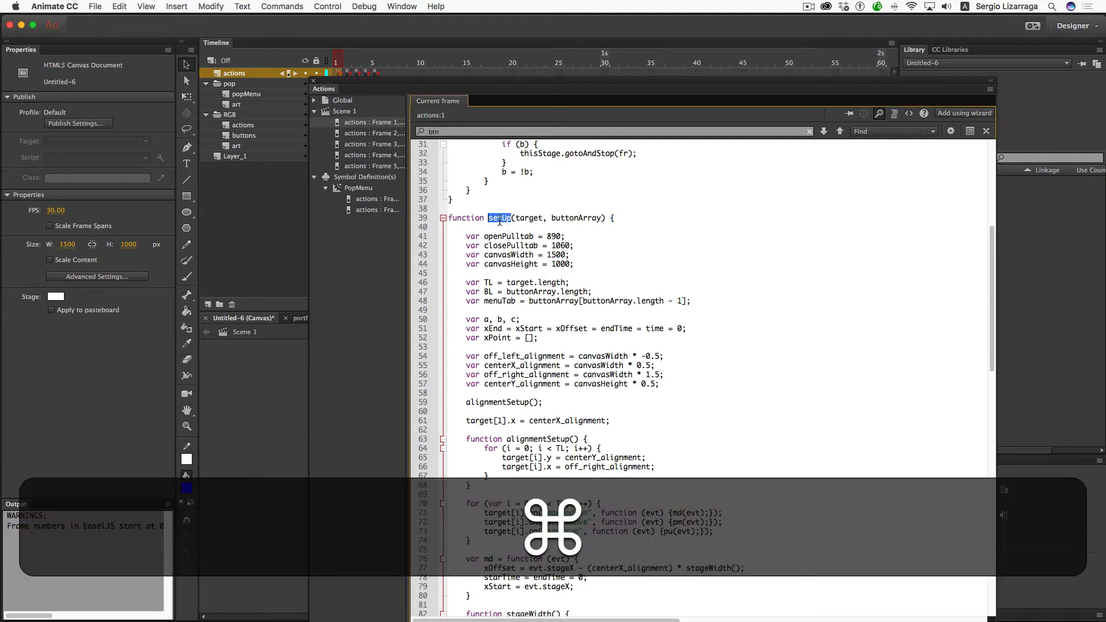
key(super+x)
key(BackSpace)
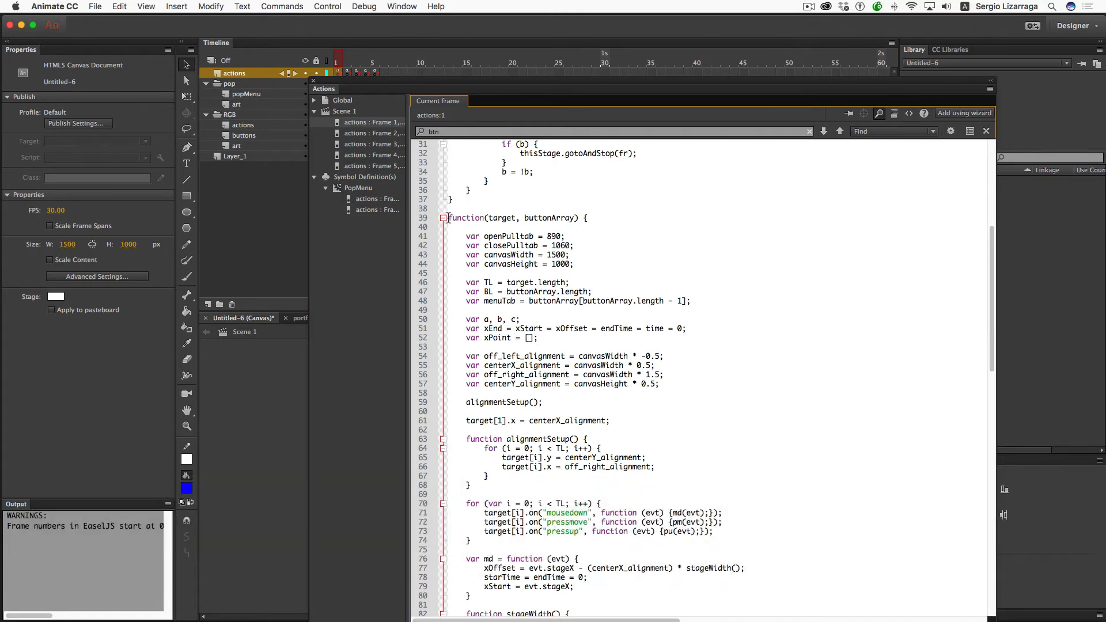
key(super+v)
scroll(481, 227, down, 1)
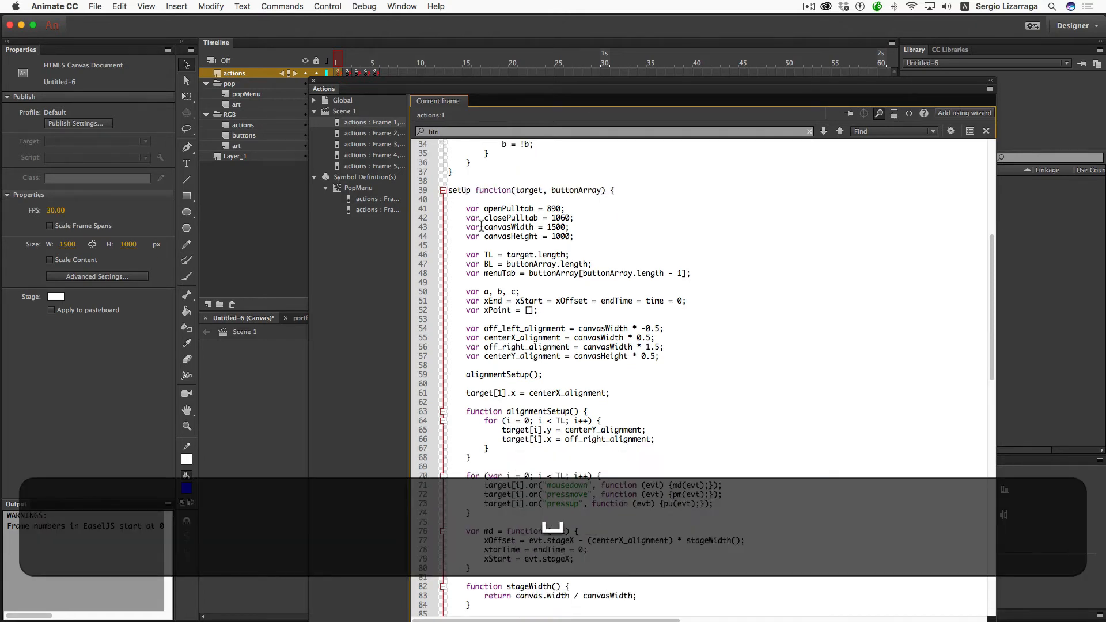
text(=)
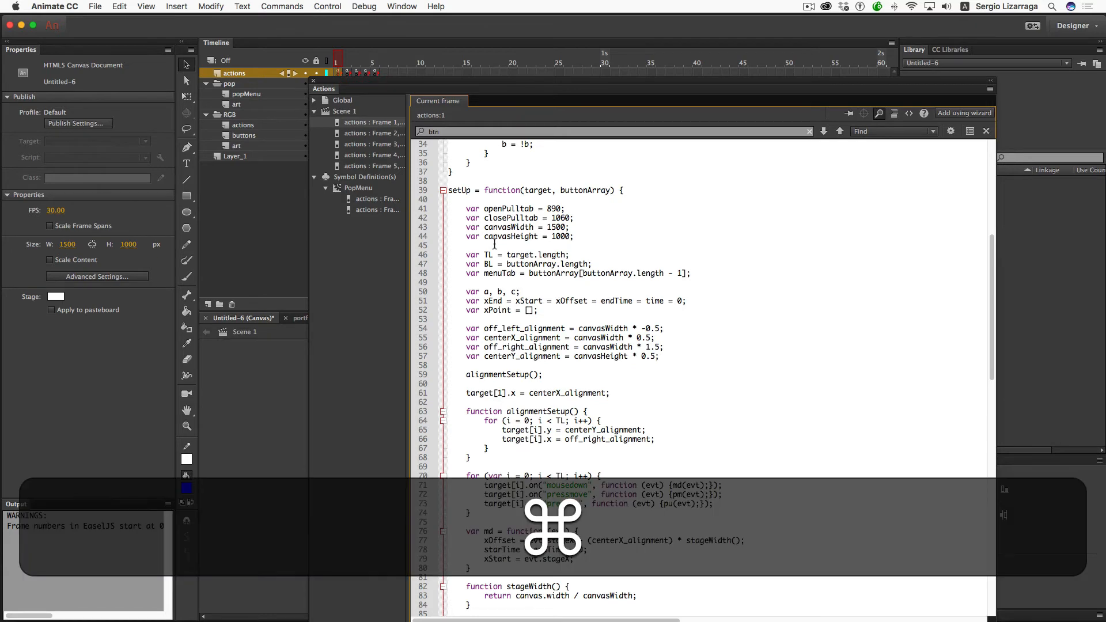
- Preview in Safari, pick a colour section from the menu, switch to the G and B panels, then return
key(super+Return)
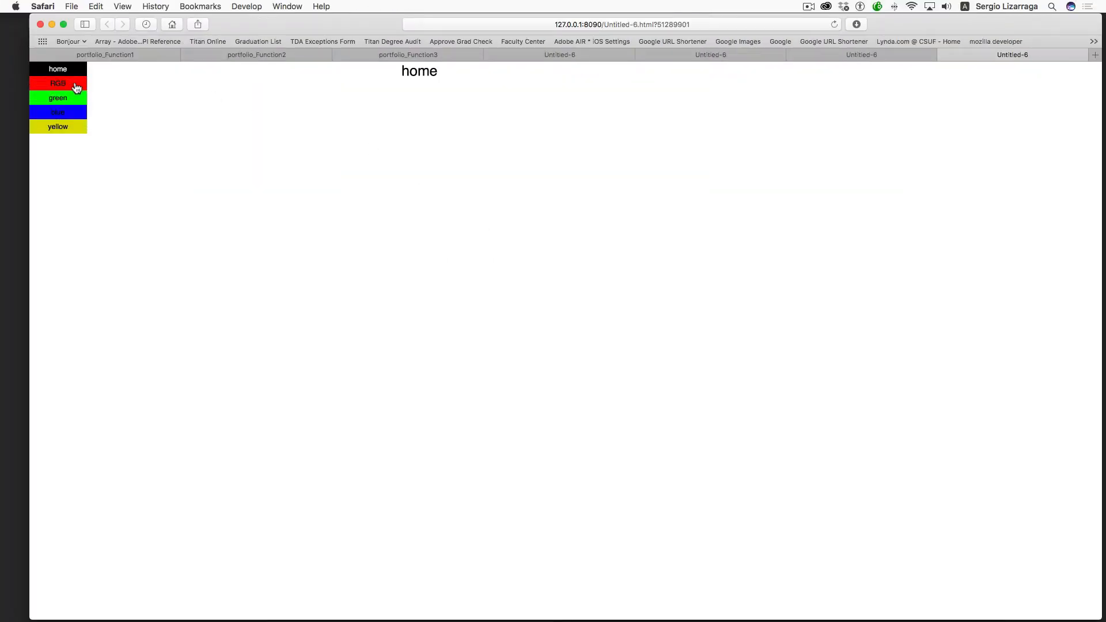
click(76, 88)
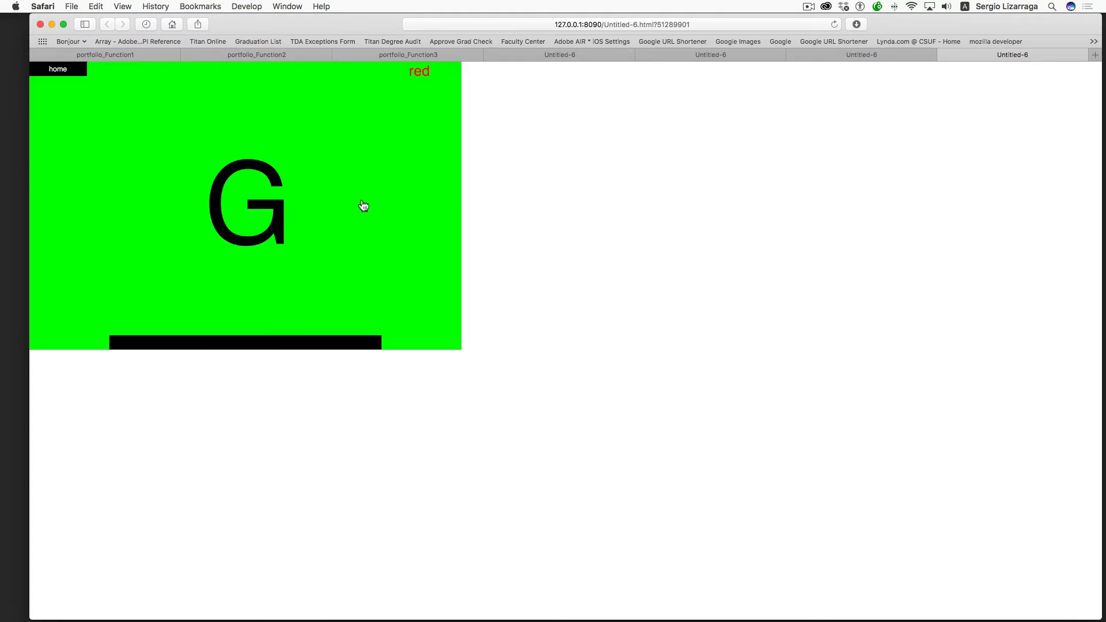
mouse_move(222, 347)
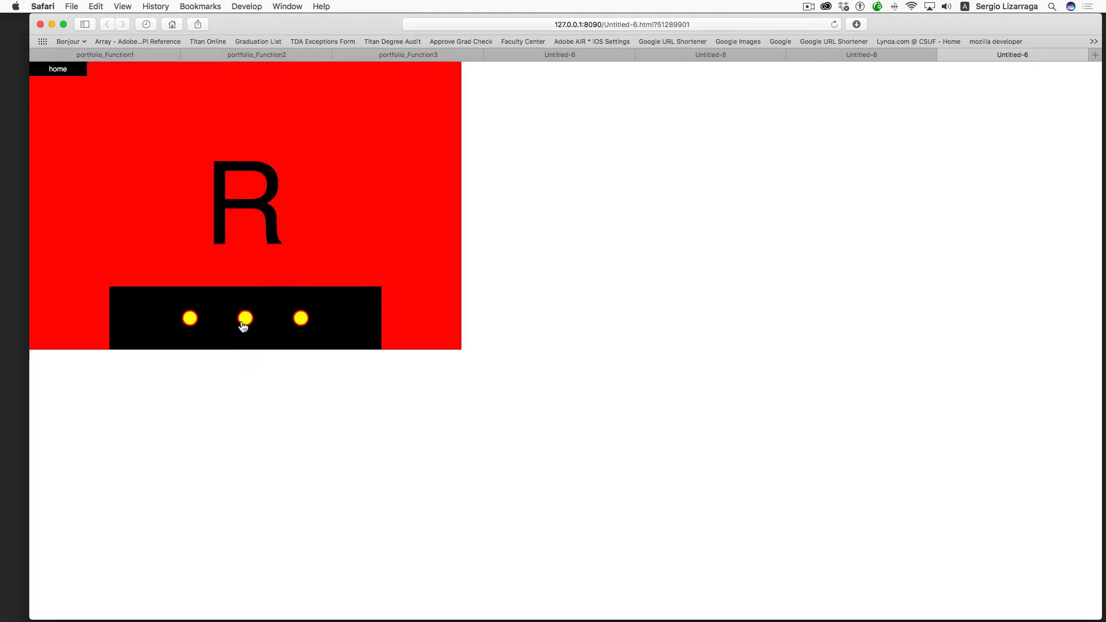
click(246, 320)
click(300, 318)
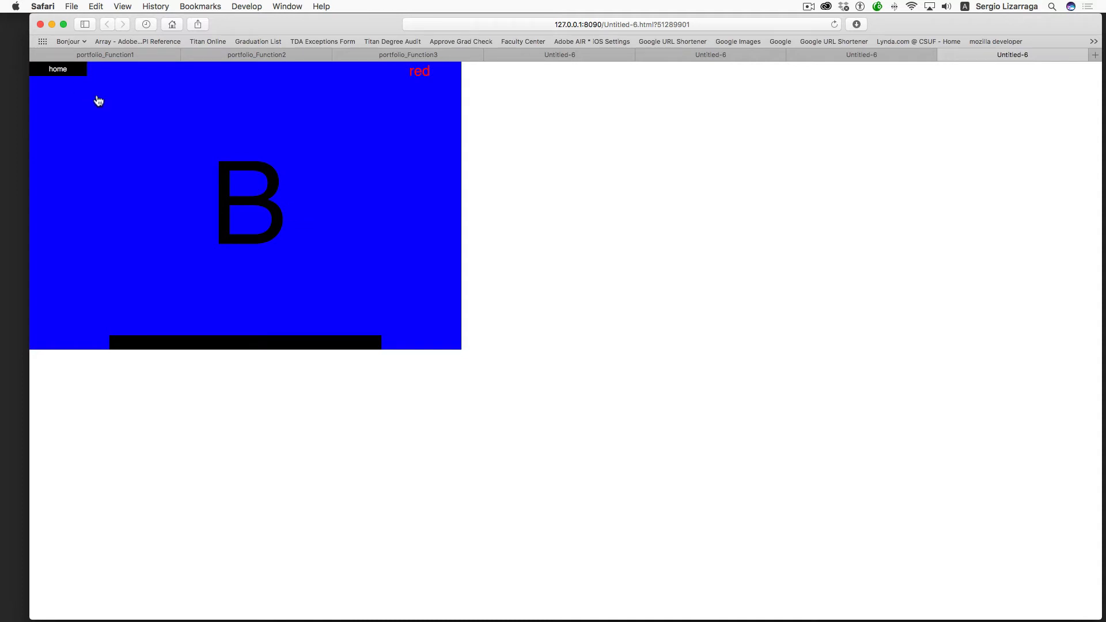
key(super+Tab)
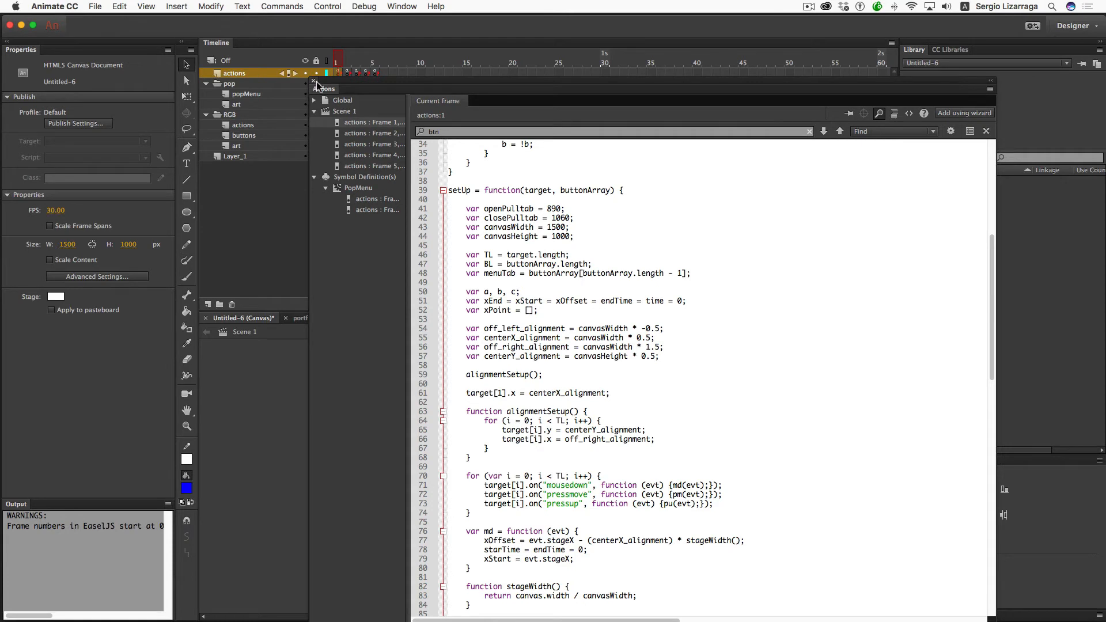
- Close the Actions panel and close portfolio_Function1.fla, saving it
click(314, 84)
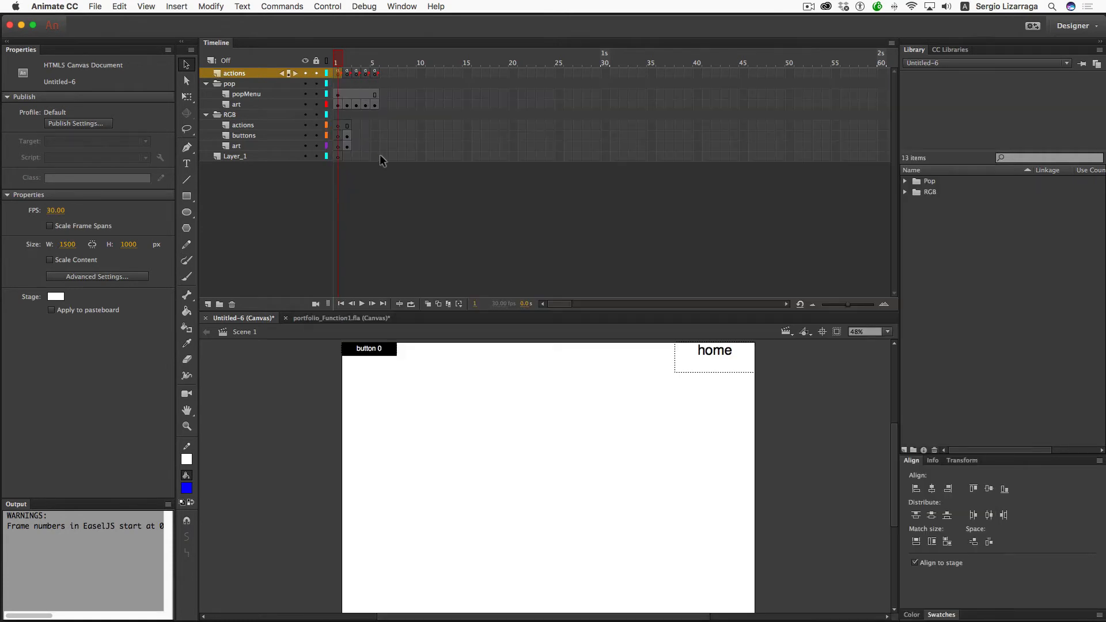
click(382, 156)
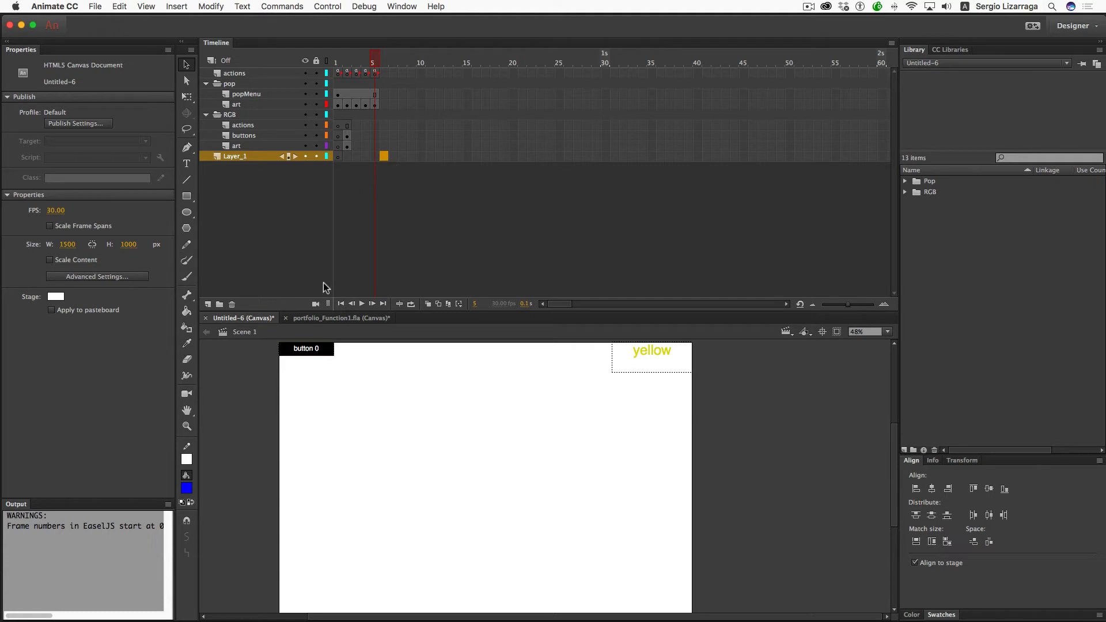
click(285, 318)
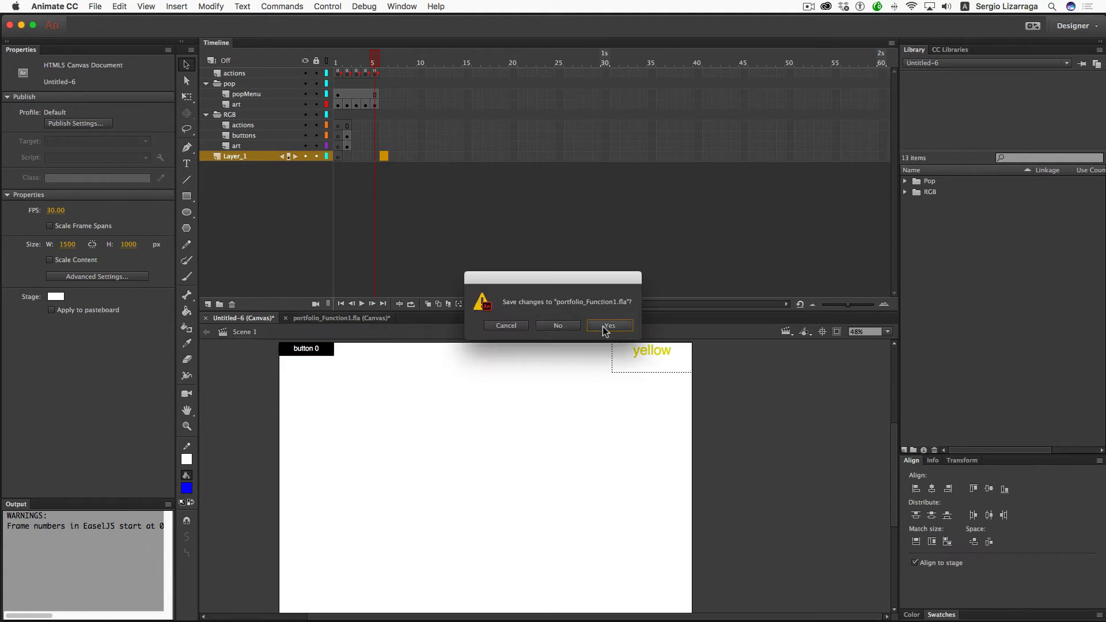
click(556, 324)
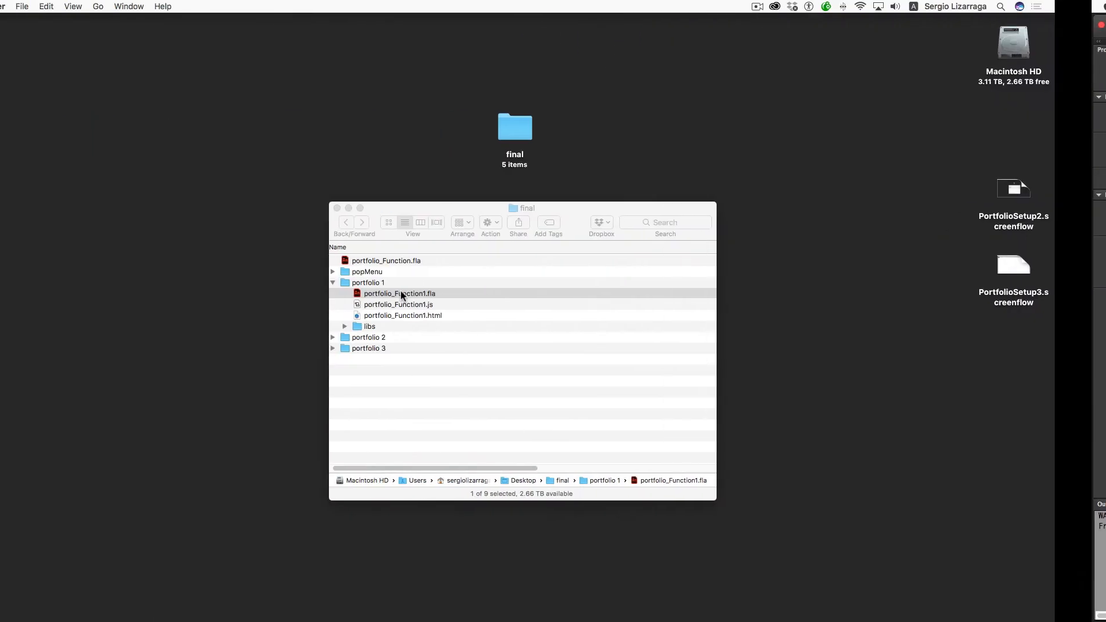
- Open portfolio_Function2.fla from the portfolio 2 folder in Finder
key(super+BackSpace)
click(384, 283)
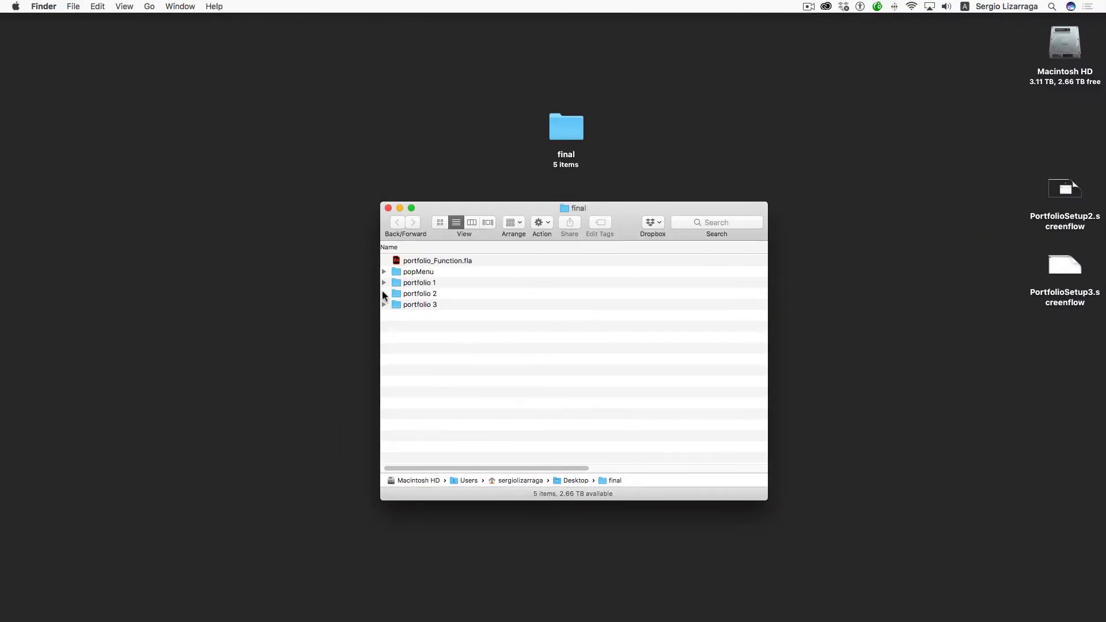
click(384, 294)
double_click(408, 305)
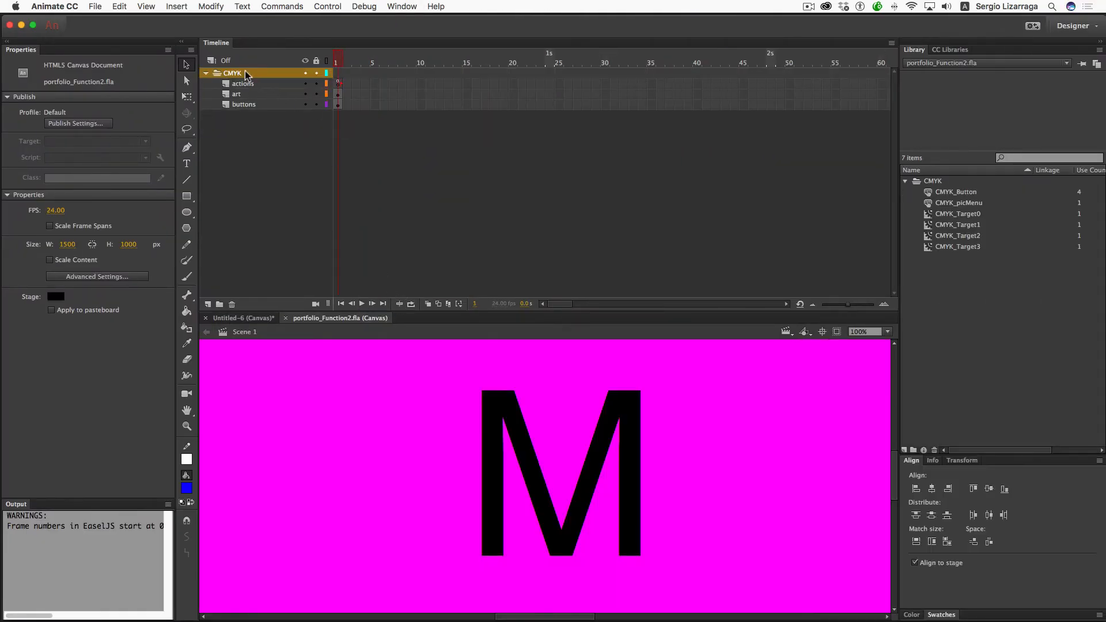
- Copy Layers on the CMYK folder in portfolio_Function2.fla, then Paste Layers onto Untitled-6's Layer_1
right_click(246, 72)
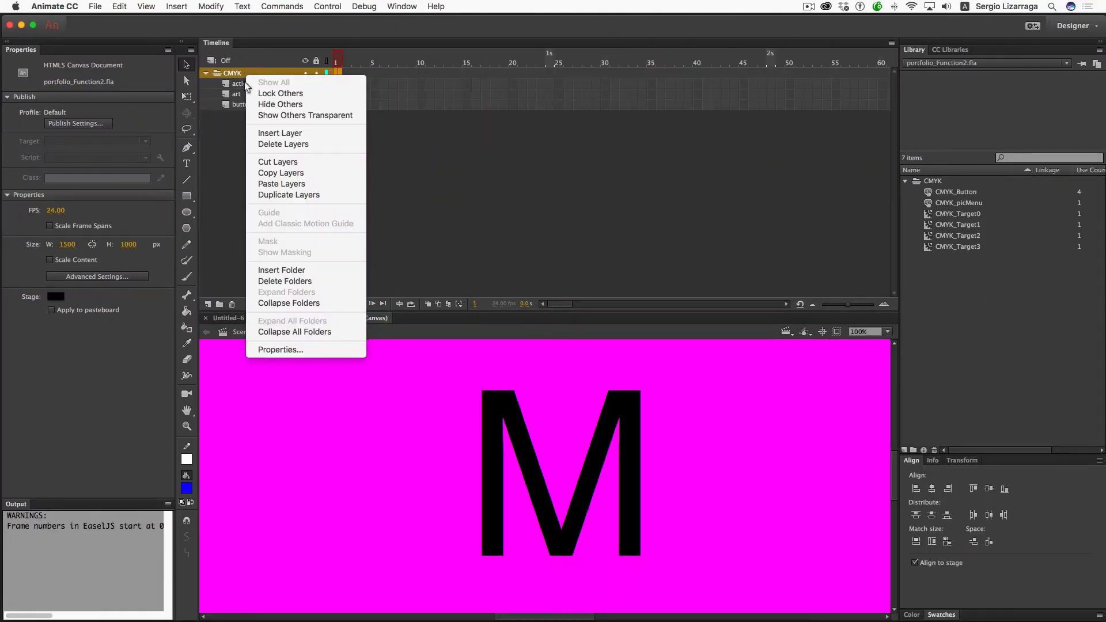
click(291, 174)
click(254, 319)
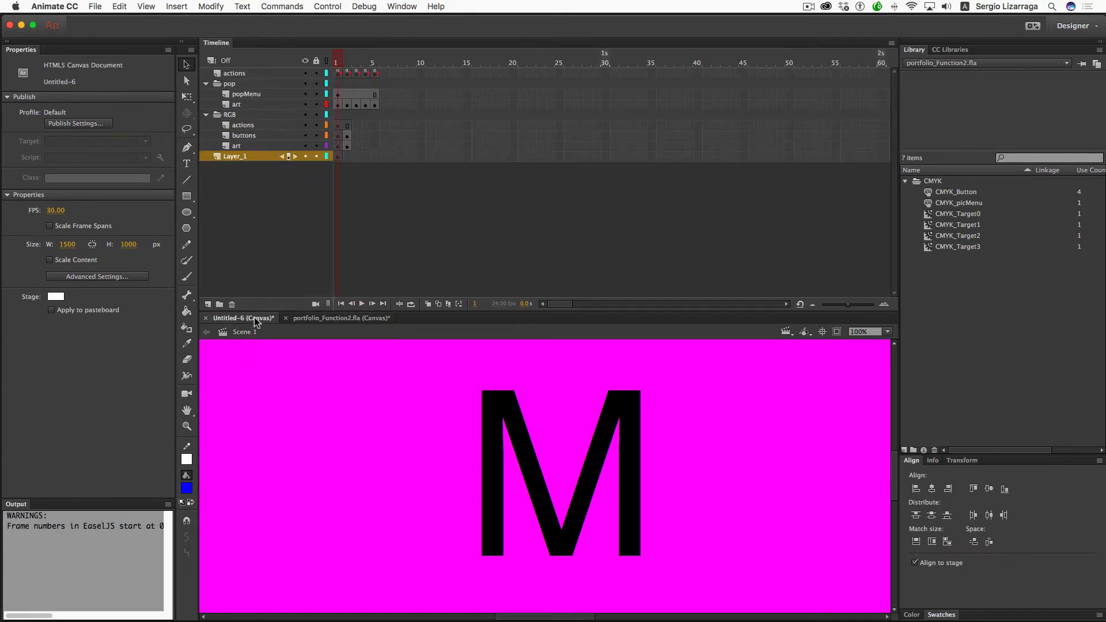
click(250, 156)
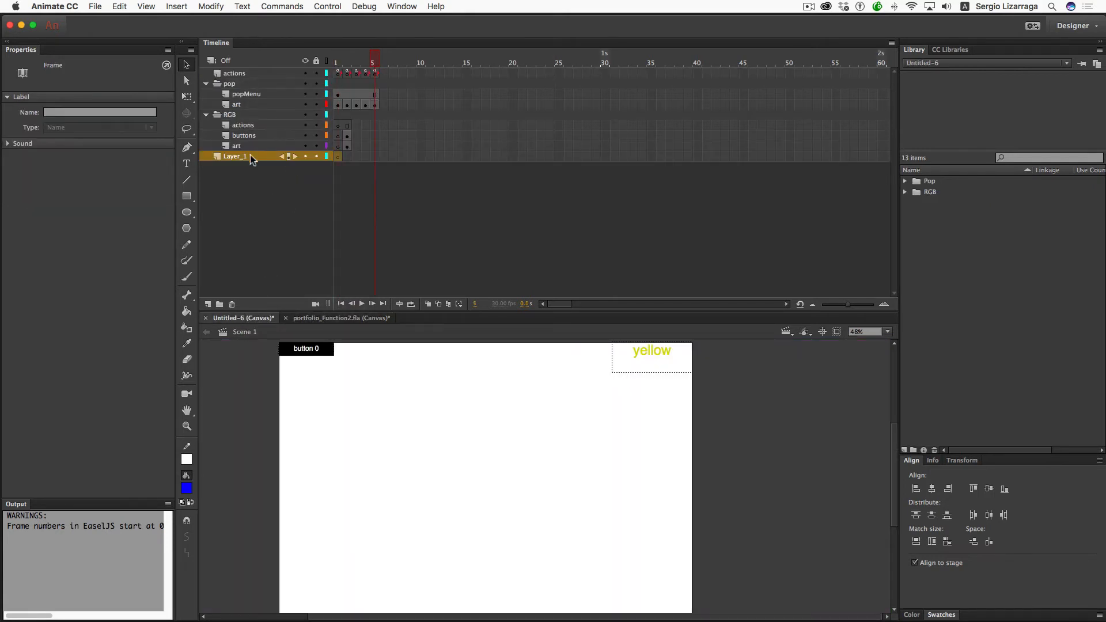
right_click(250, 157)
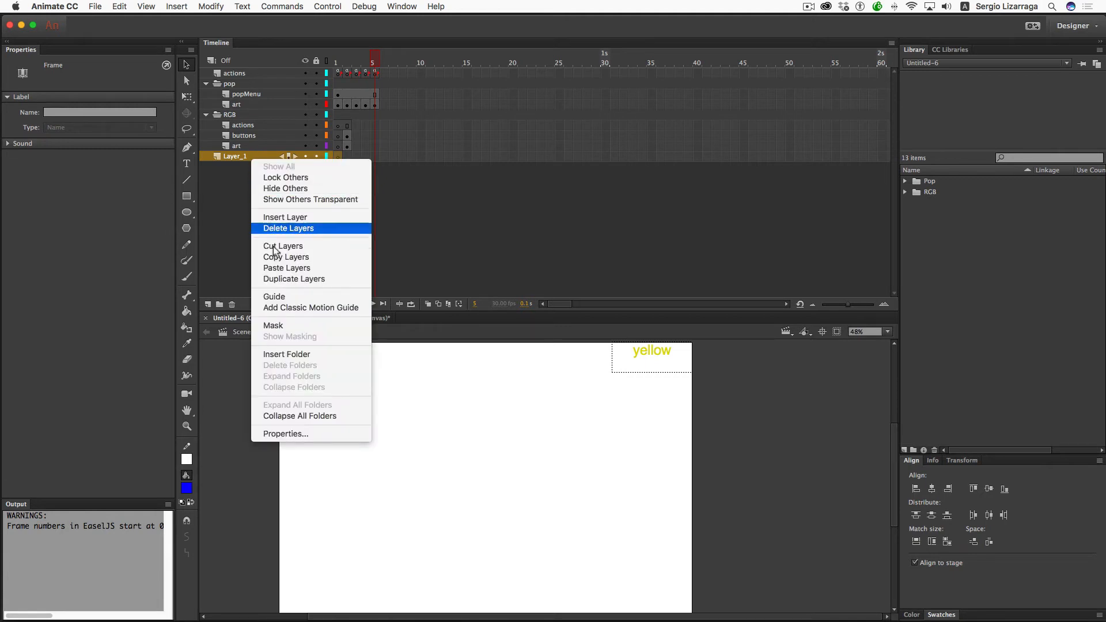
click(278, 267)
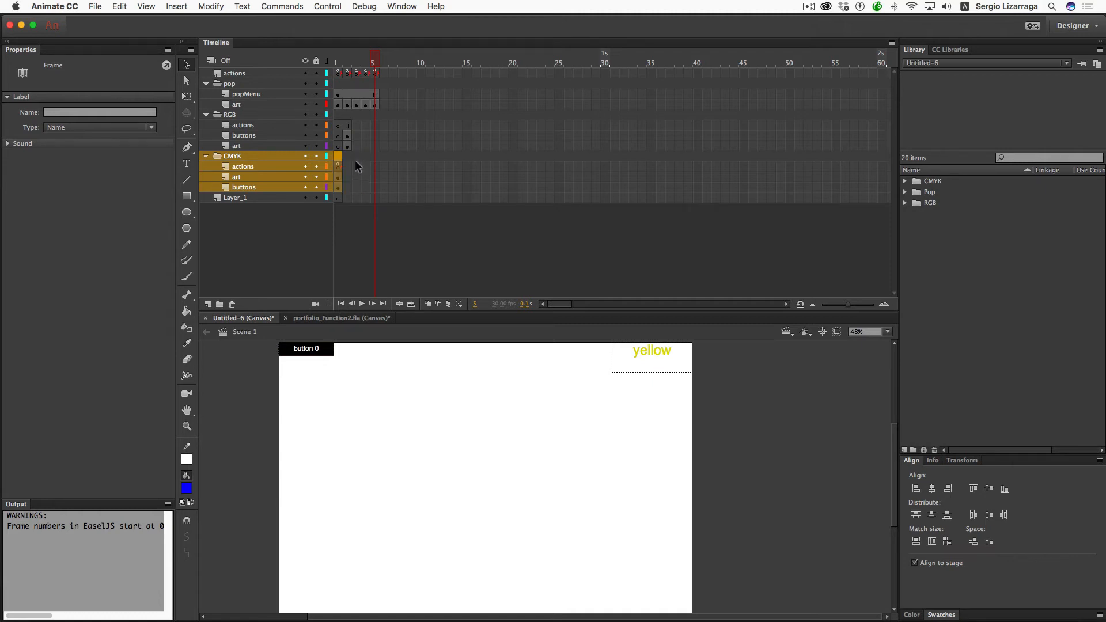
- Shift the CMYK folder's keyframes so they start at frame 3
click(337, 187)
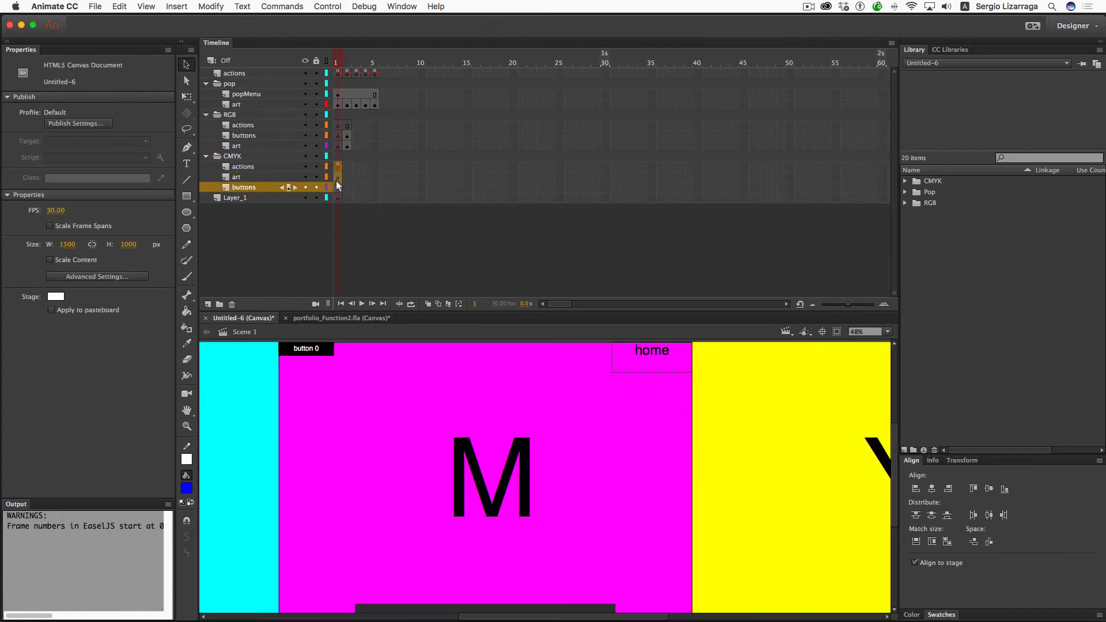
click(338, 187)
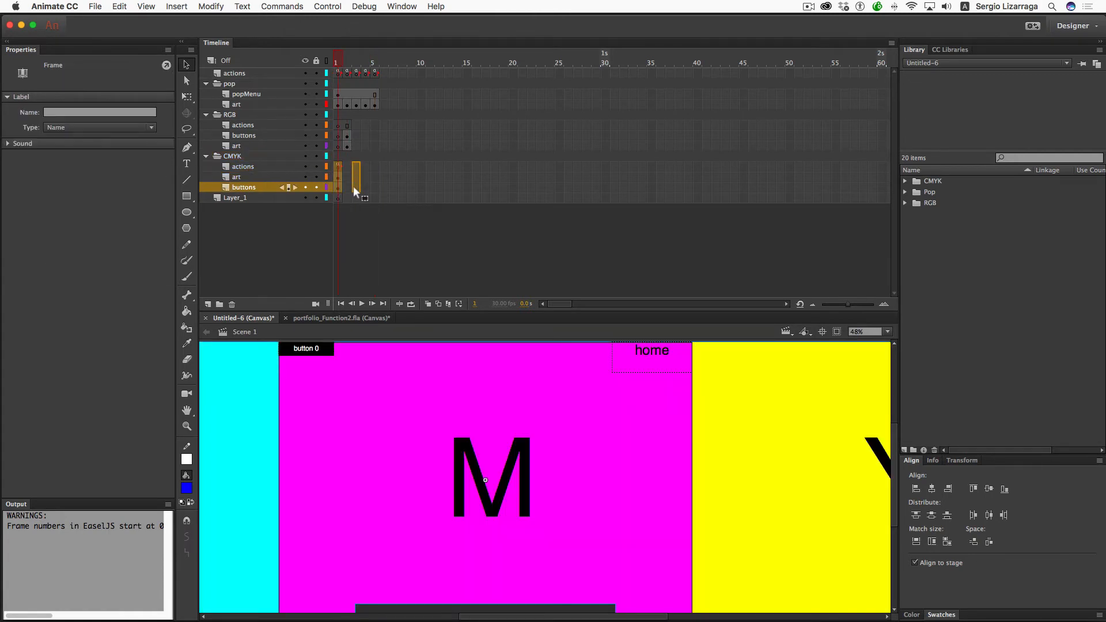
drag(353, 185, 355, 187)
click(364, 198)
click(356, 165)
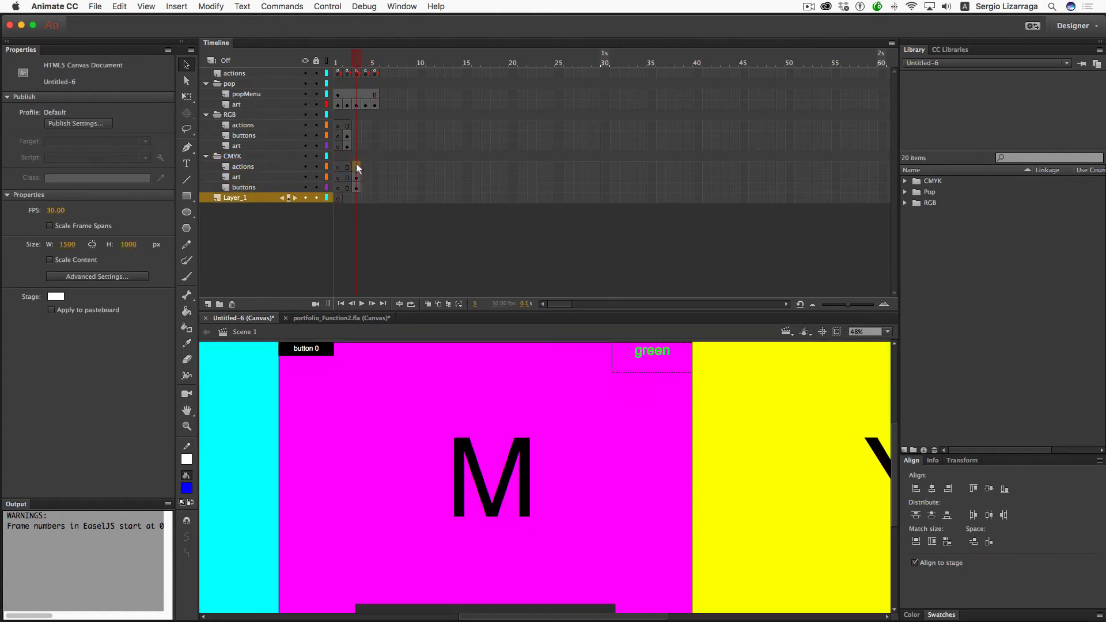
- Move the CMYK label to frame 3 of the top actions layer and copy the name 'CMYK'
click(356, 166)
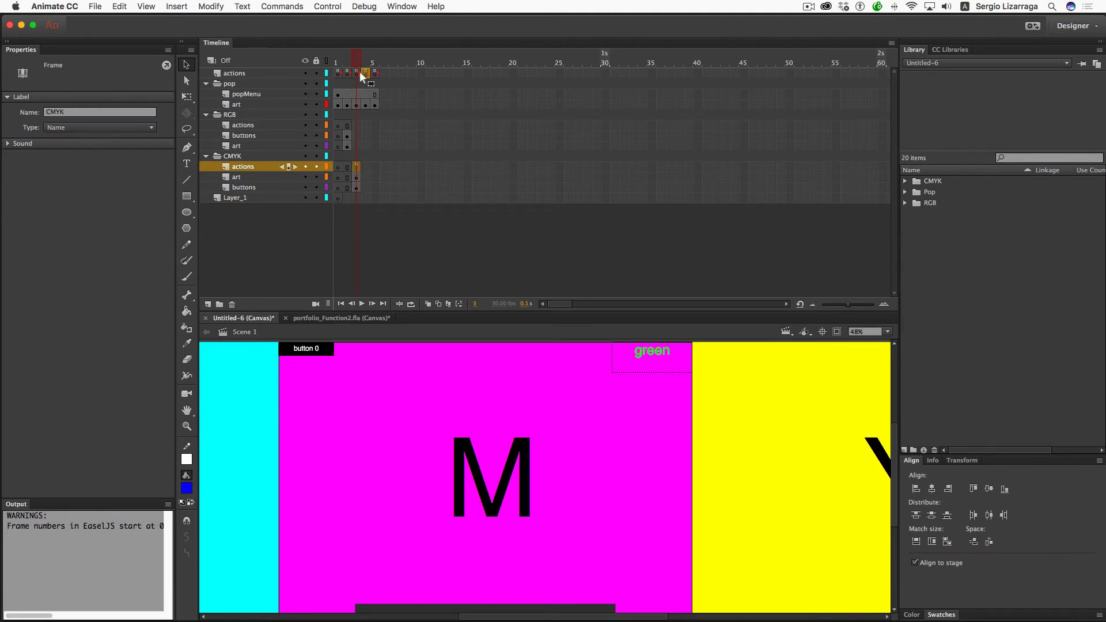
drag(354, 71, 355, 71)
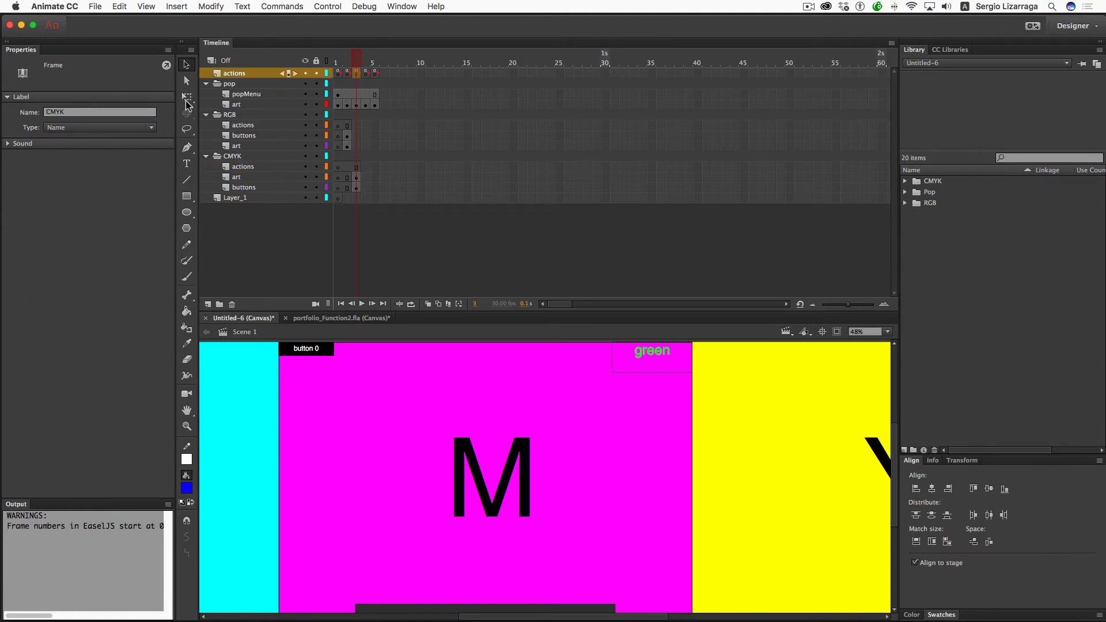
click(91, 111)
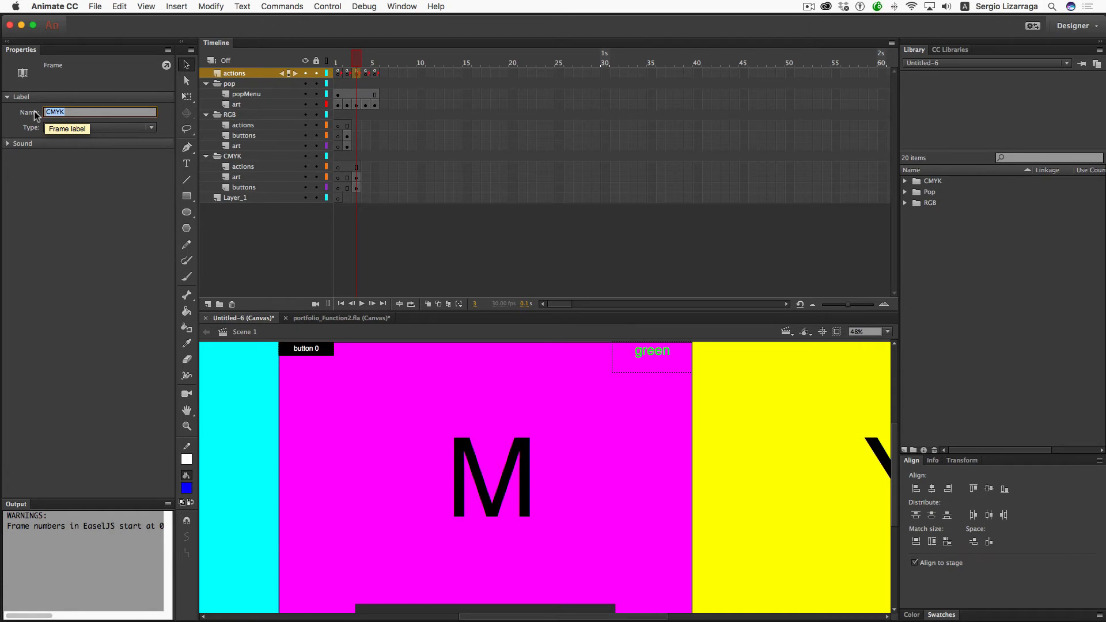
key(super+c)
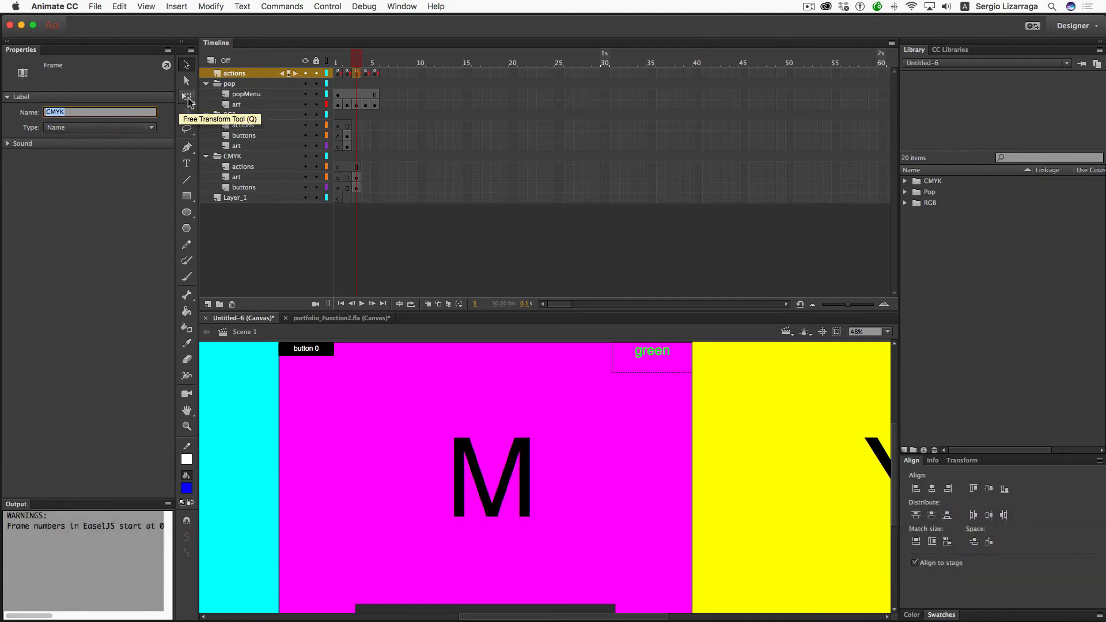
click(338, 74)
right_click(338, 74)
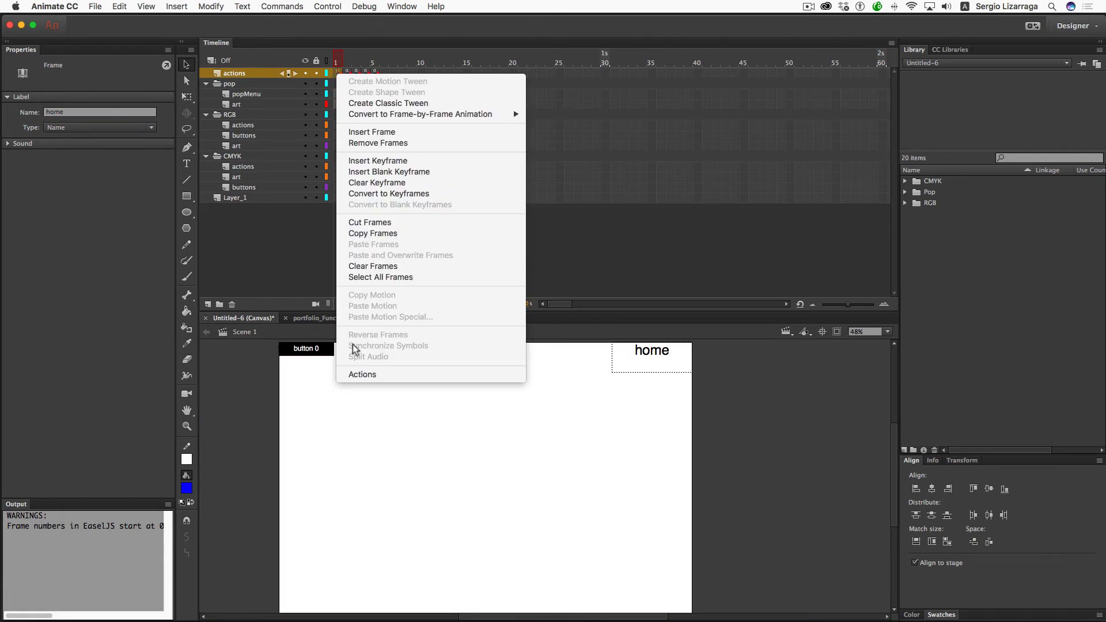
- In frame 1's script, replace 'green' with 'CMYK' in the labels array
click(361, 375)
scroll(504, 217, up, 10)
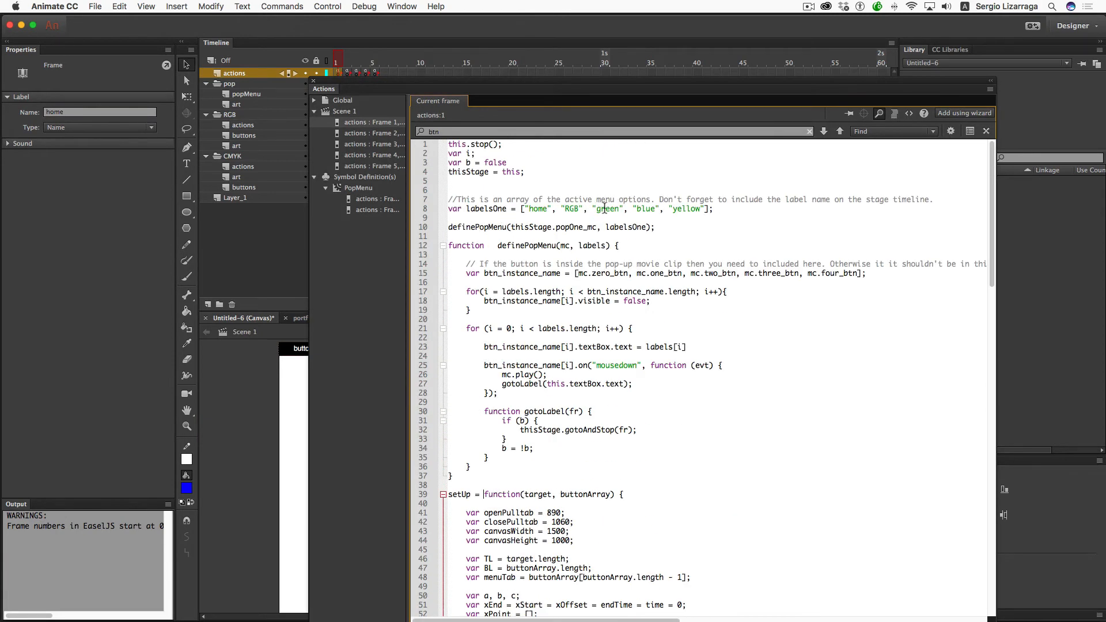
double_click(607, 209)
key(super+v)
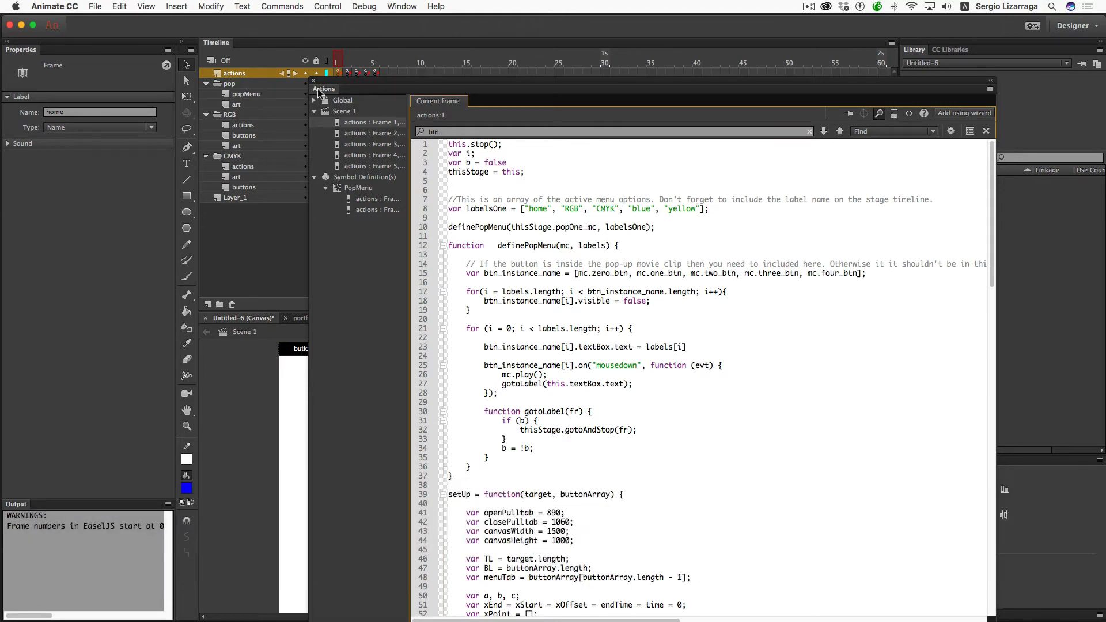
- Open the Actions script on frame 3 of the actions layer, labelled CMYK
click(312, 81)
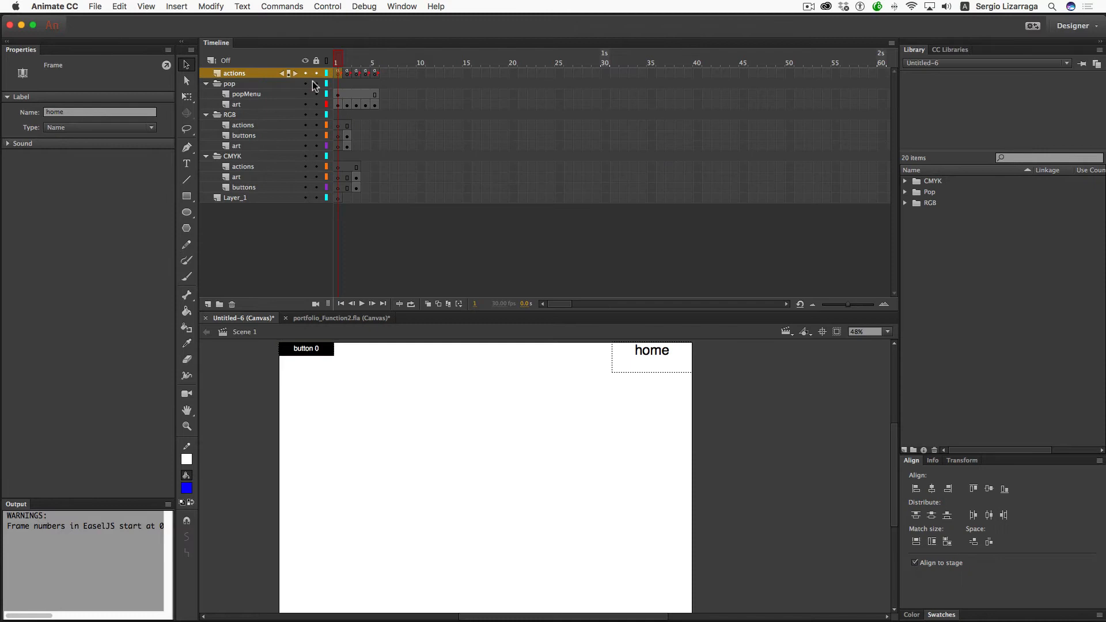
click(357, 118)
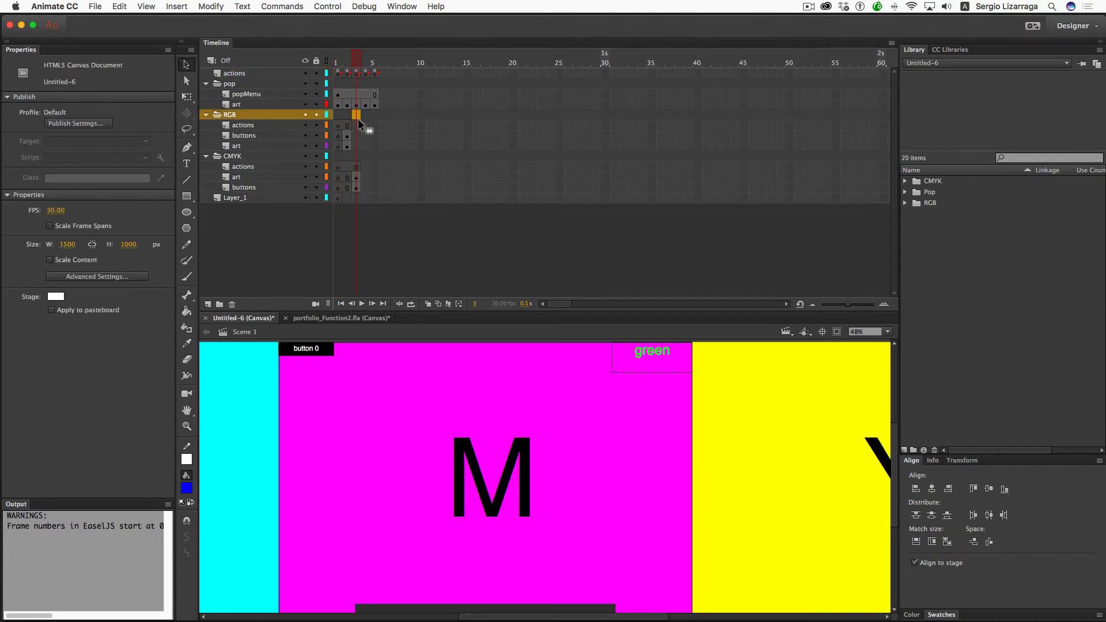
click(357, 73)
right_click(358, 73)
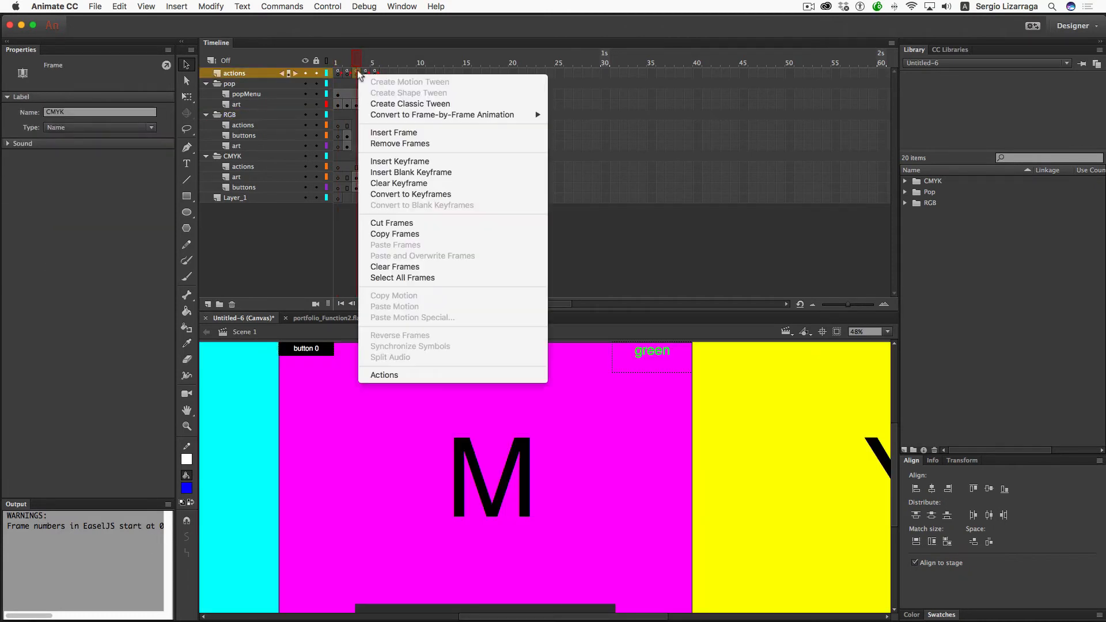
click(401, 375)
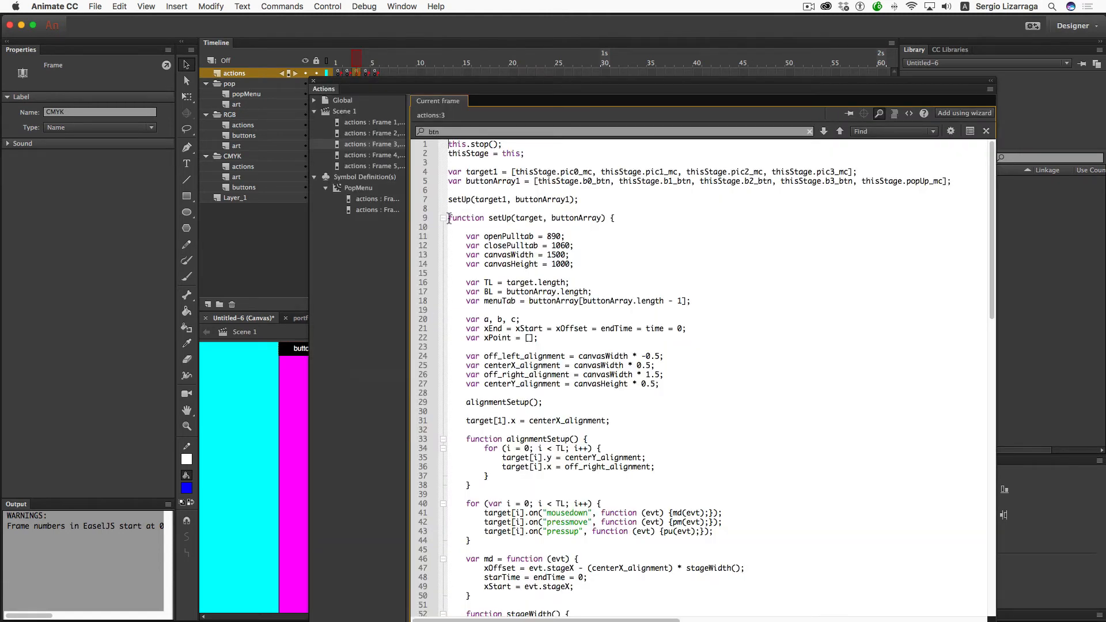
- Delete frame 3's code from line 9 onward and the thisStage line, dock the editor, and test the movie
drag(449, 218, 577, 620)
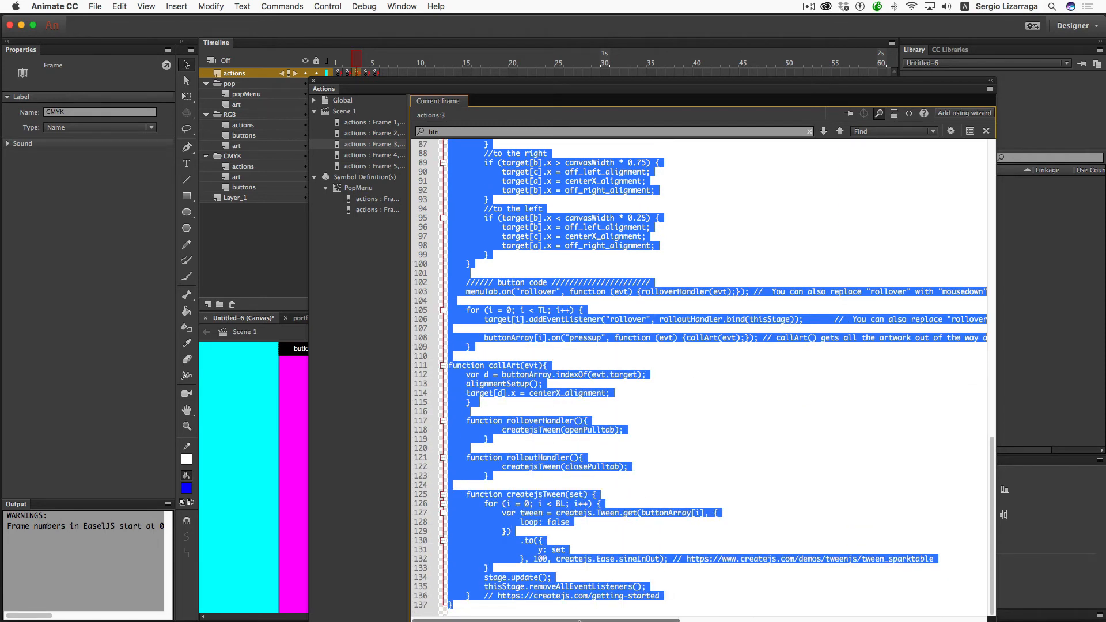
key(BackSpace)
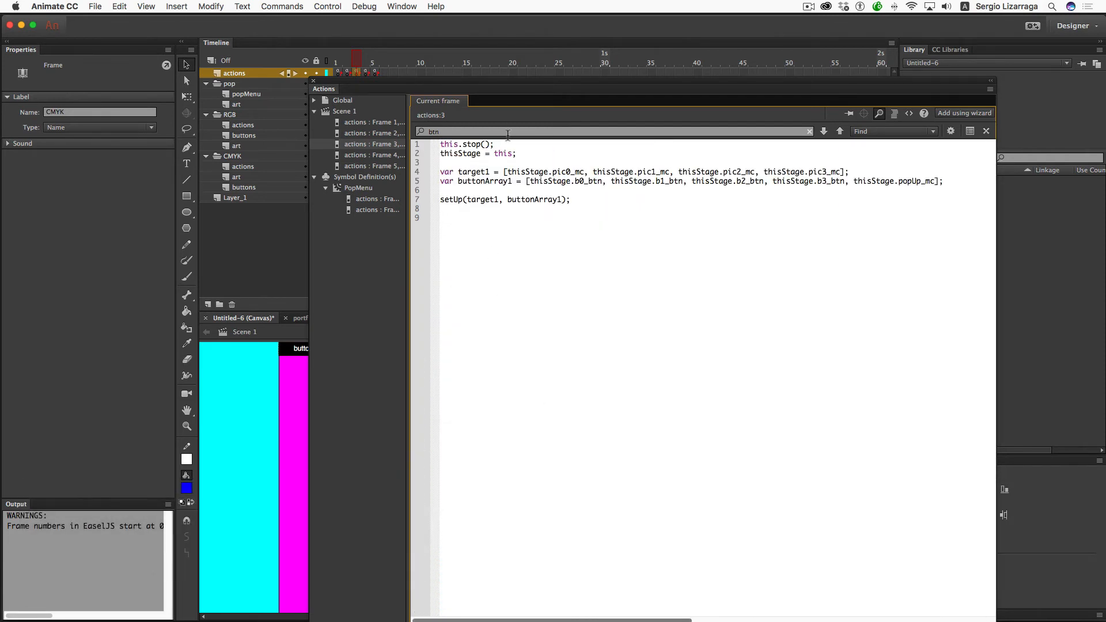
drag(519, 154, 520, 147)
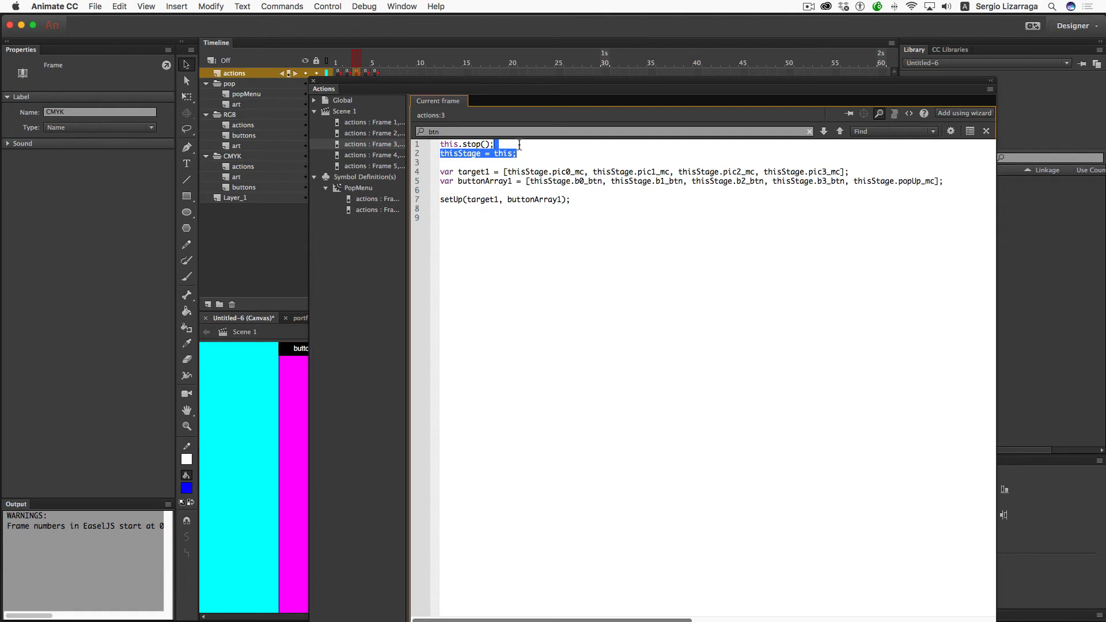
key(BackSpace)
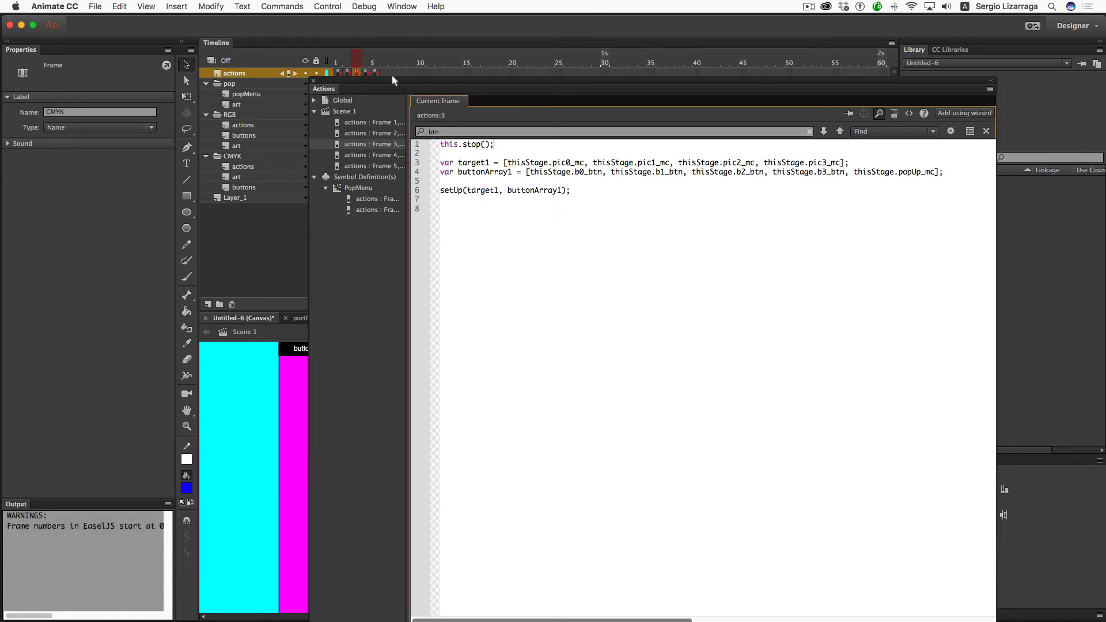
drag(392, 74, 326, 46)
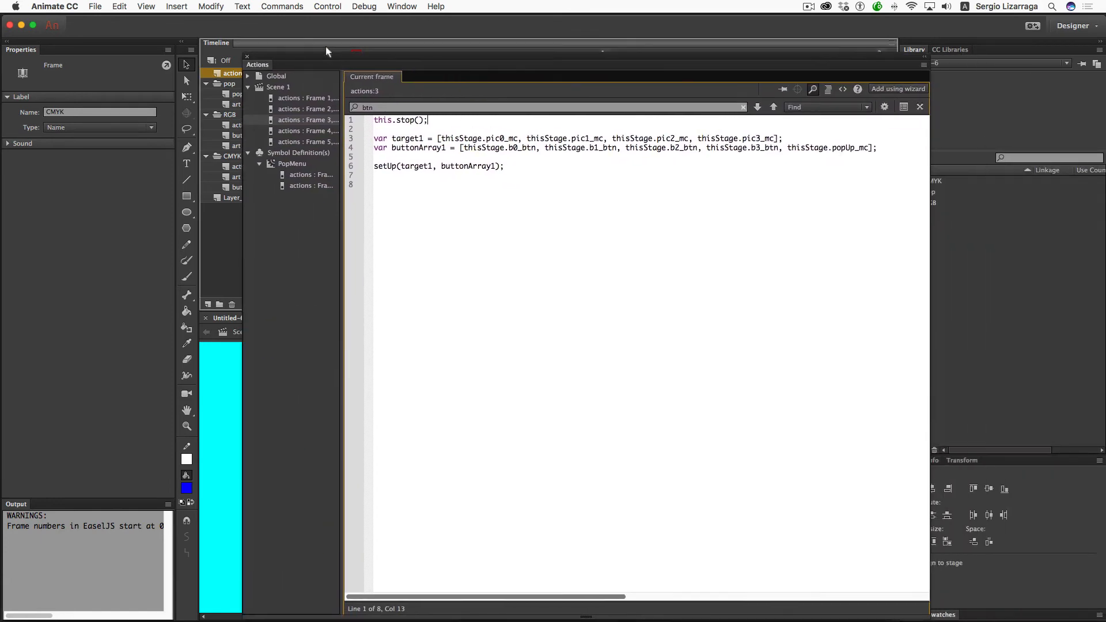
key(super+Return)
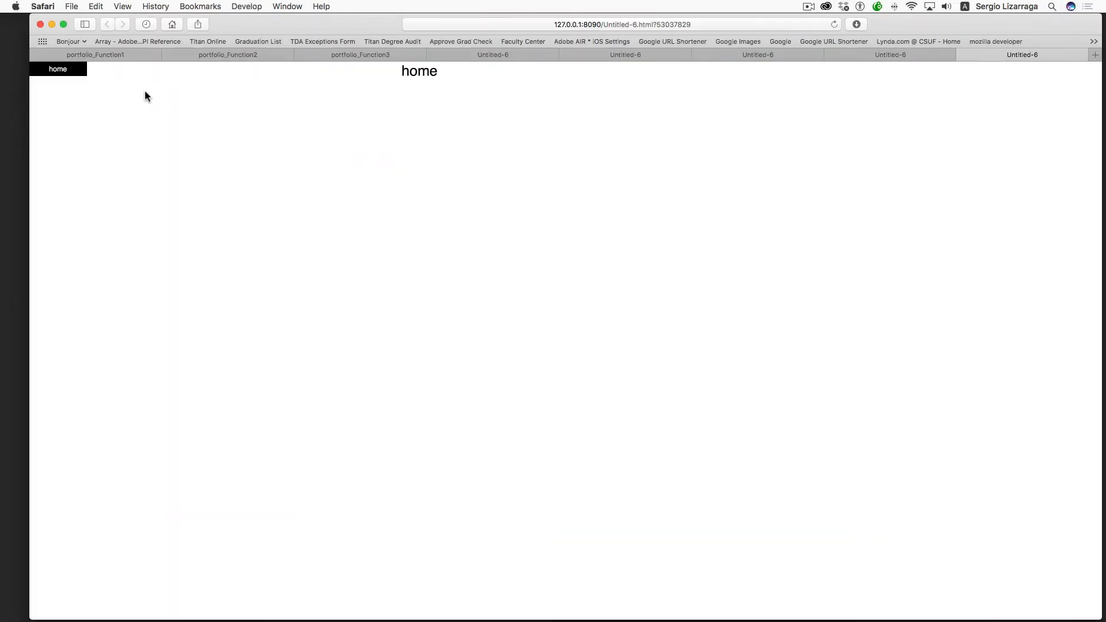
- Open the CMYK section from the home menu, page to its Y panel, then close Safari
mouse_move(81, 69)
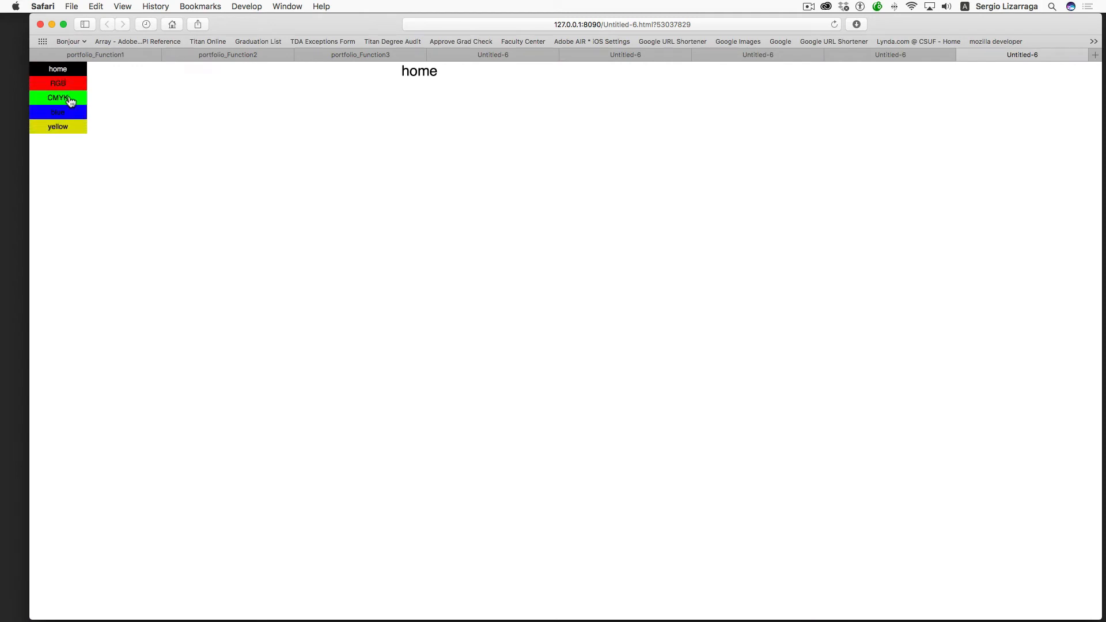
click(70, 99)
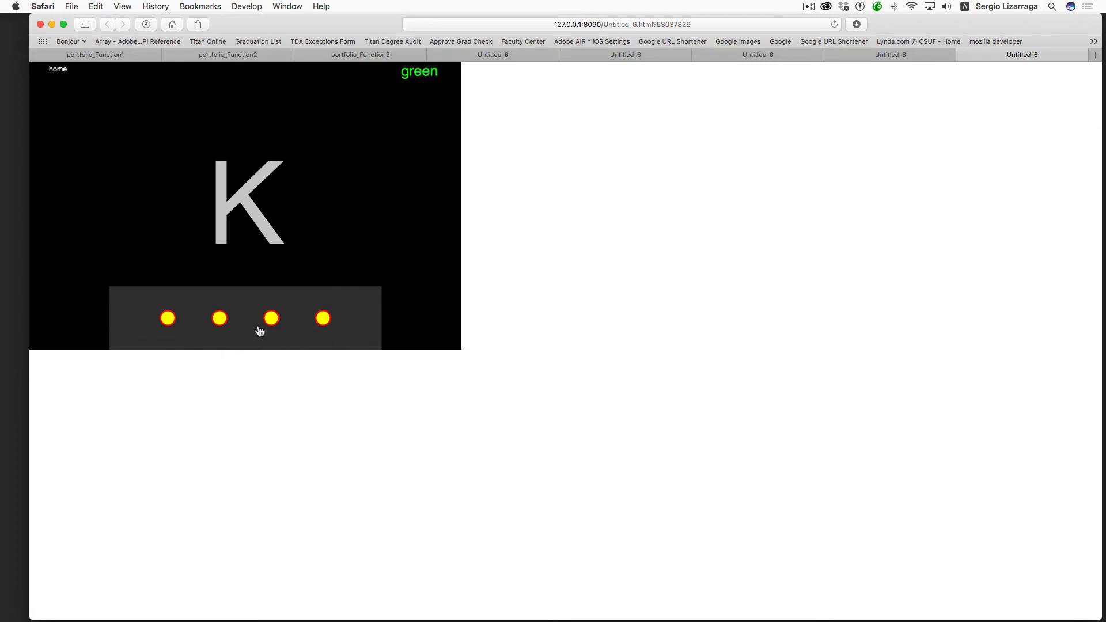
click(271, 319)
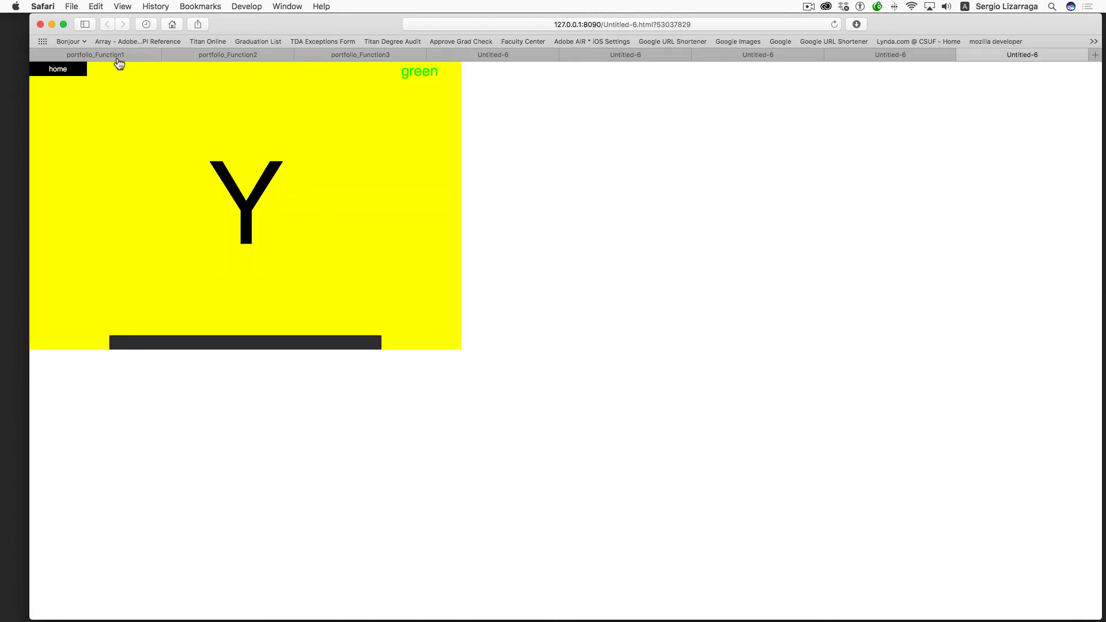
click(41, 24)
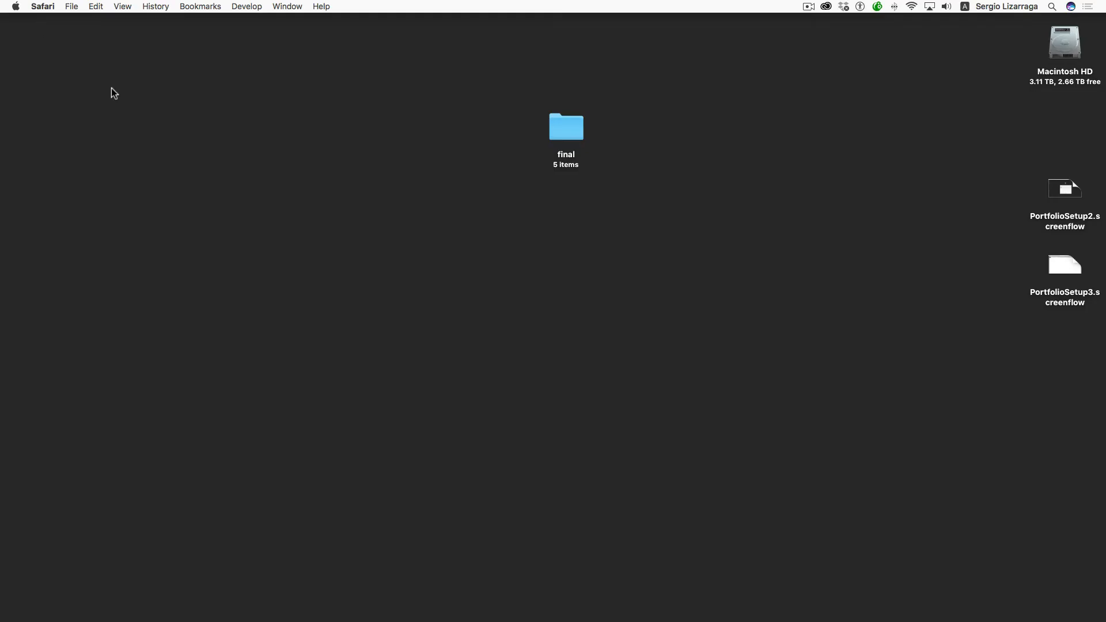
- Close portfolio_Function2.fla in Animate without saving its changes
click(185, 174)
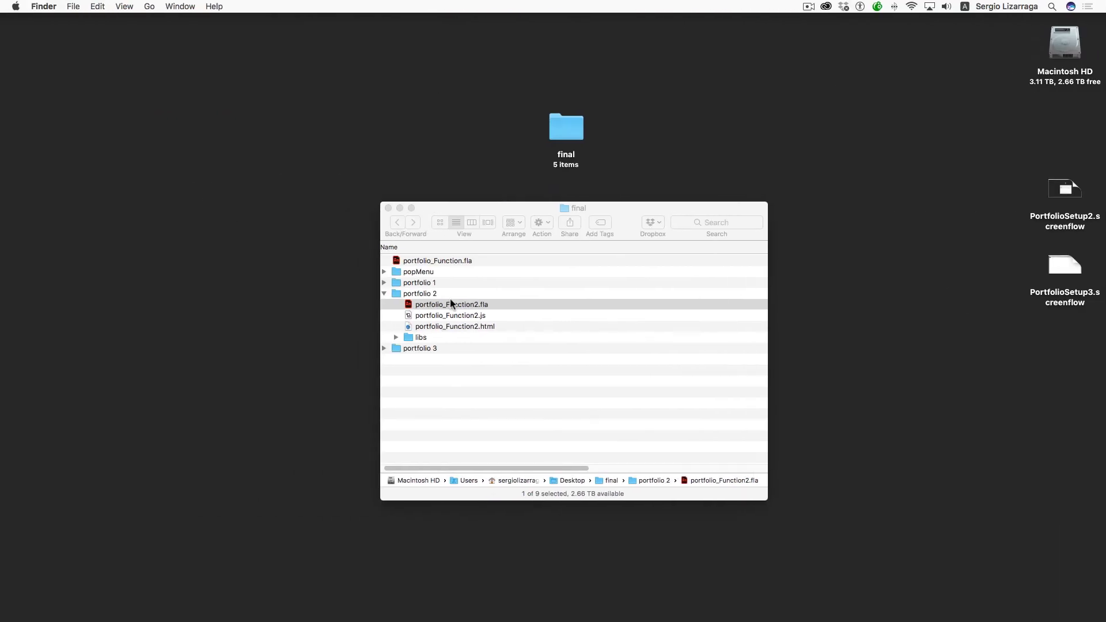
scroll(450, 299, right, 6)
key(ctrl+Right)
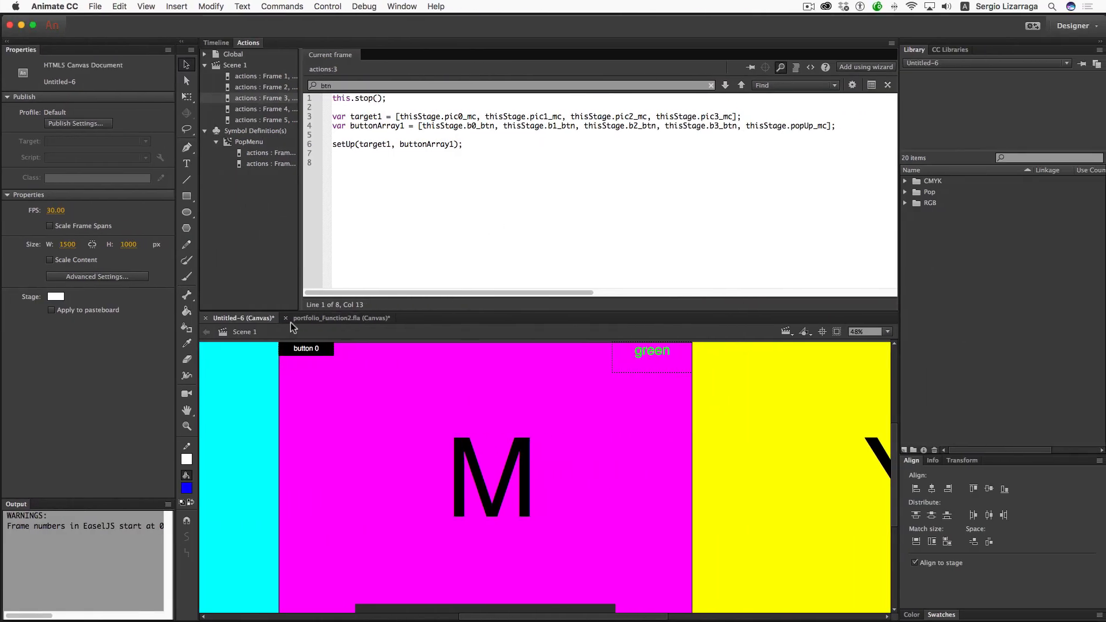
click(285, 318)
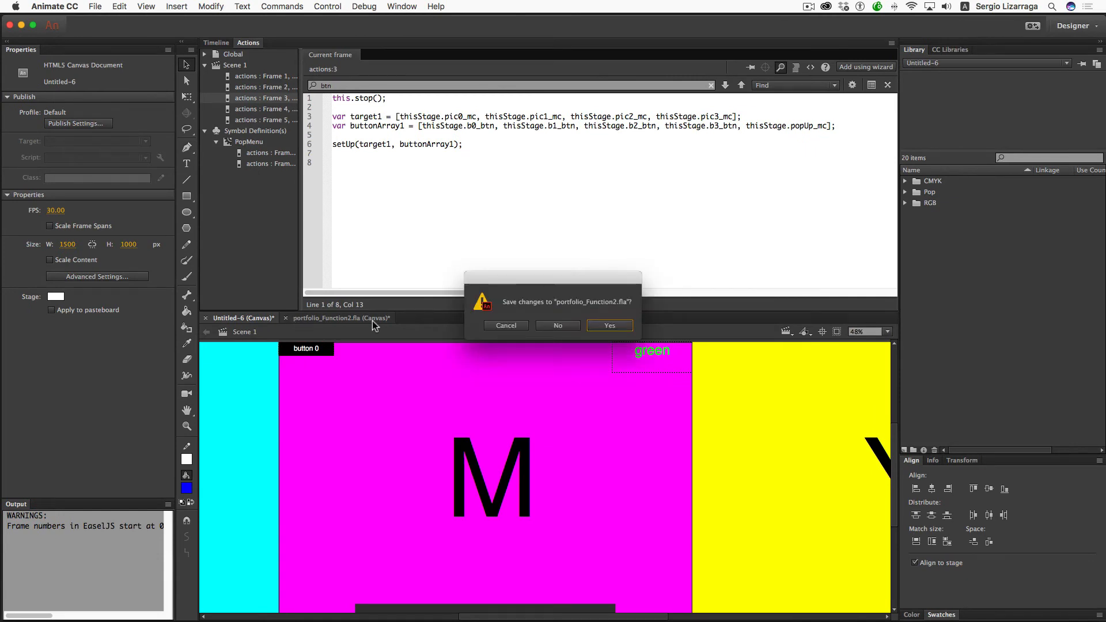
click(557, 326)
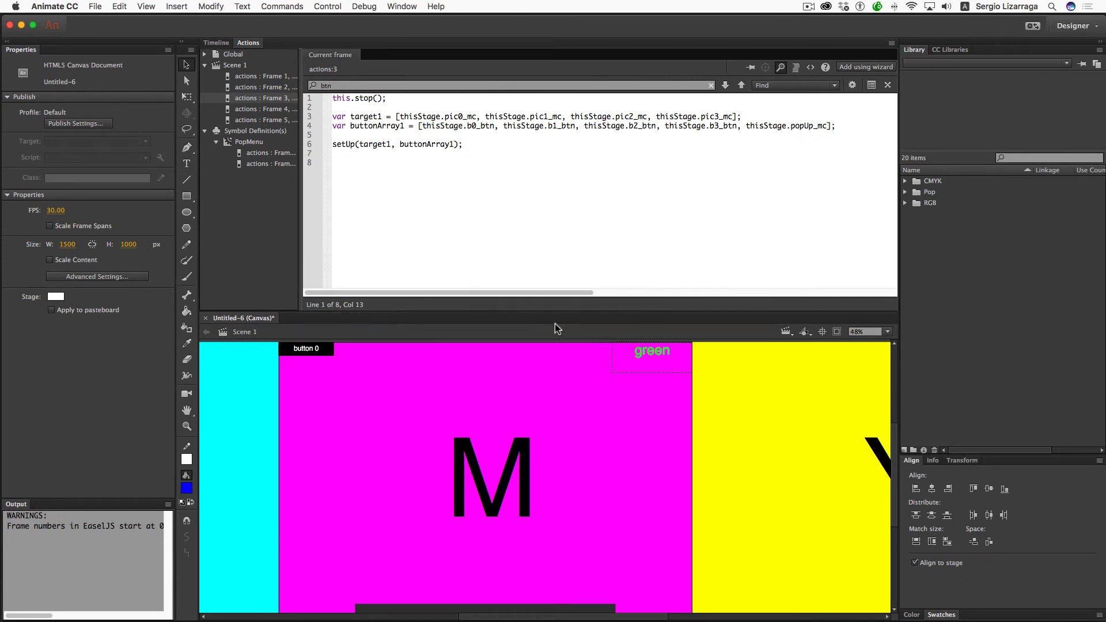
- In Finder, expand the portfolio 3 folder and open portfolio_Function3.fla
key(ctrl+Left)
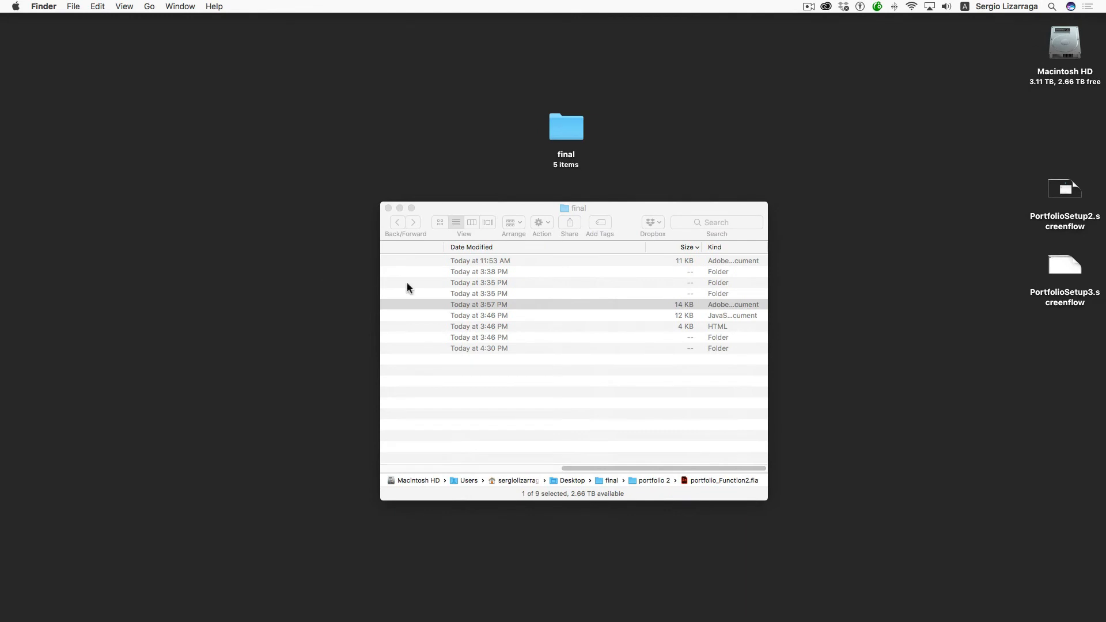
scroll(406, 282, left, 1)
key(ctrl+Left)
key(ctrl+Right)
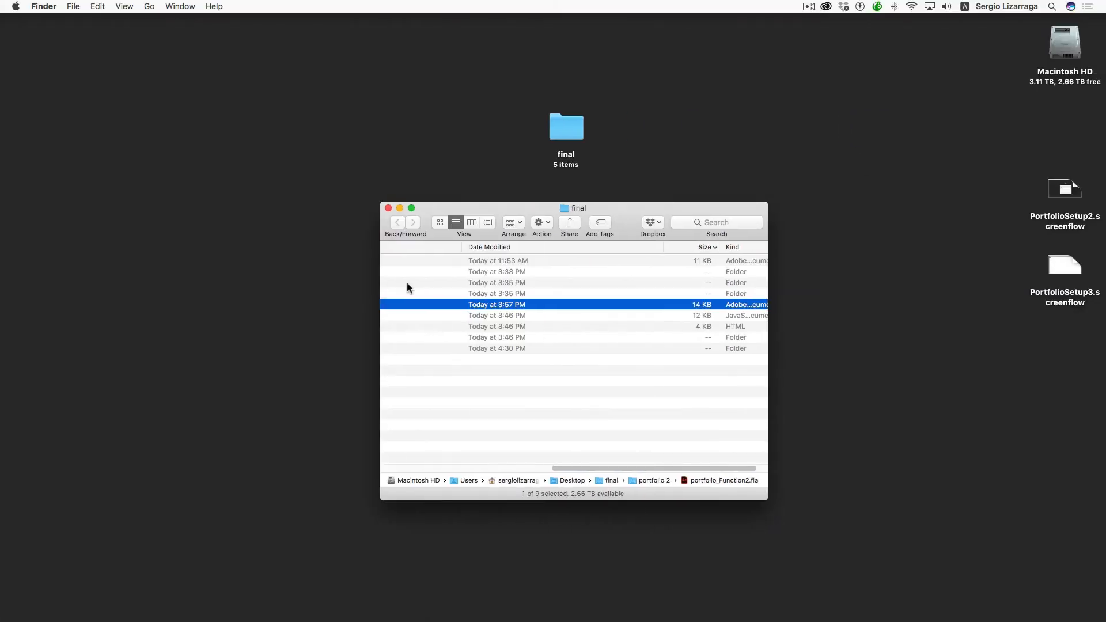
scroll(406, 282, left, 5)
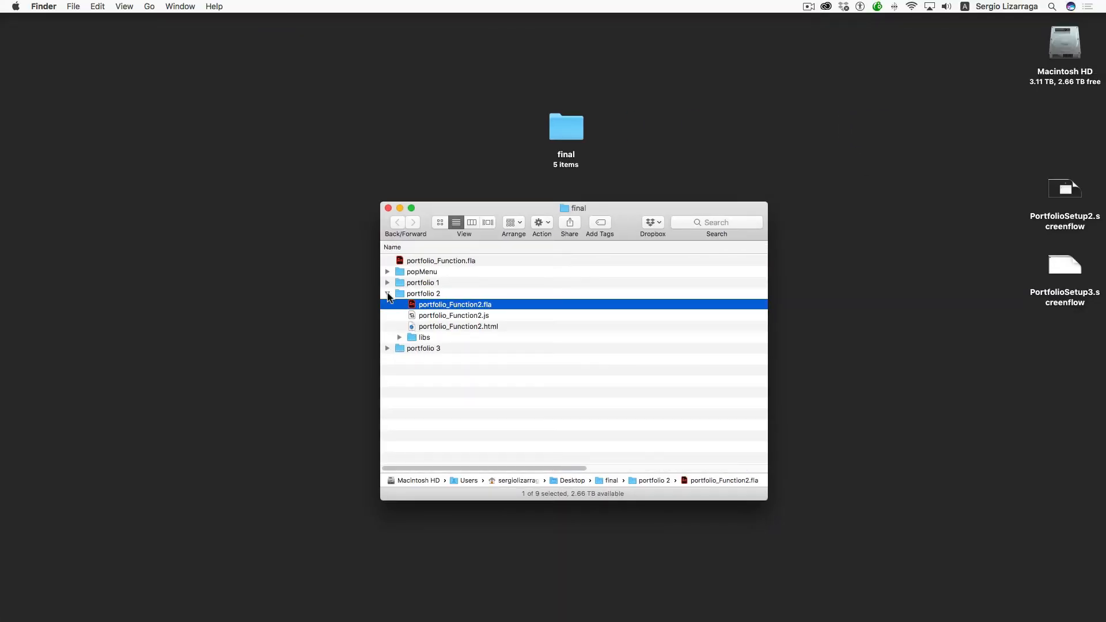
click(387, 294)
click(387, 304)
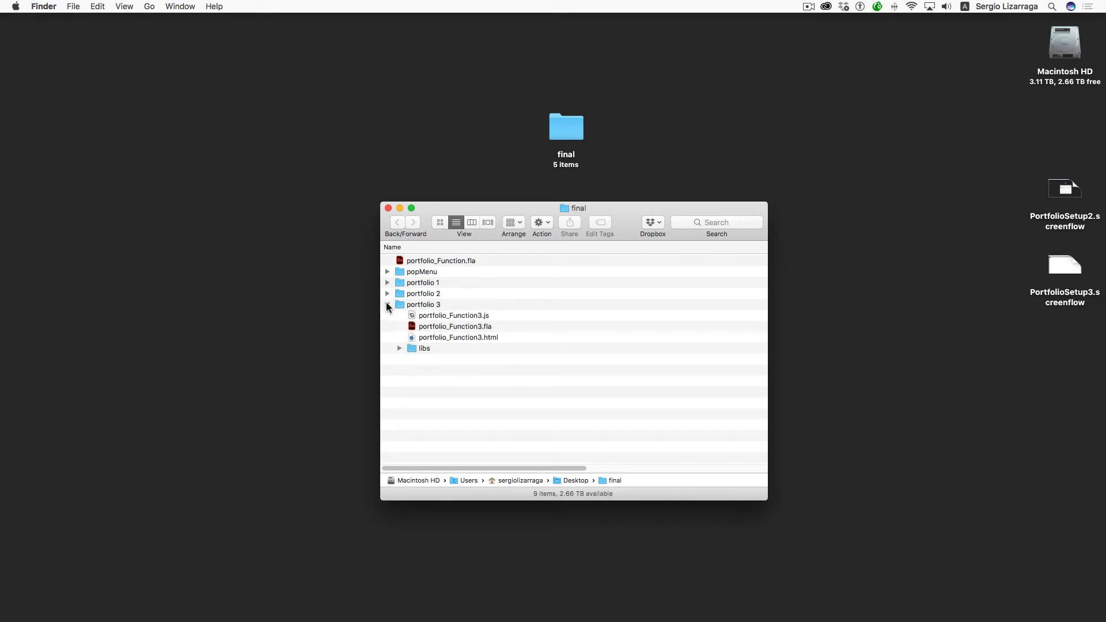
click(420, 327)
double_click(419, 327)
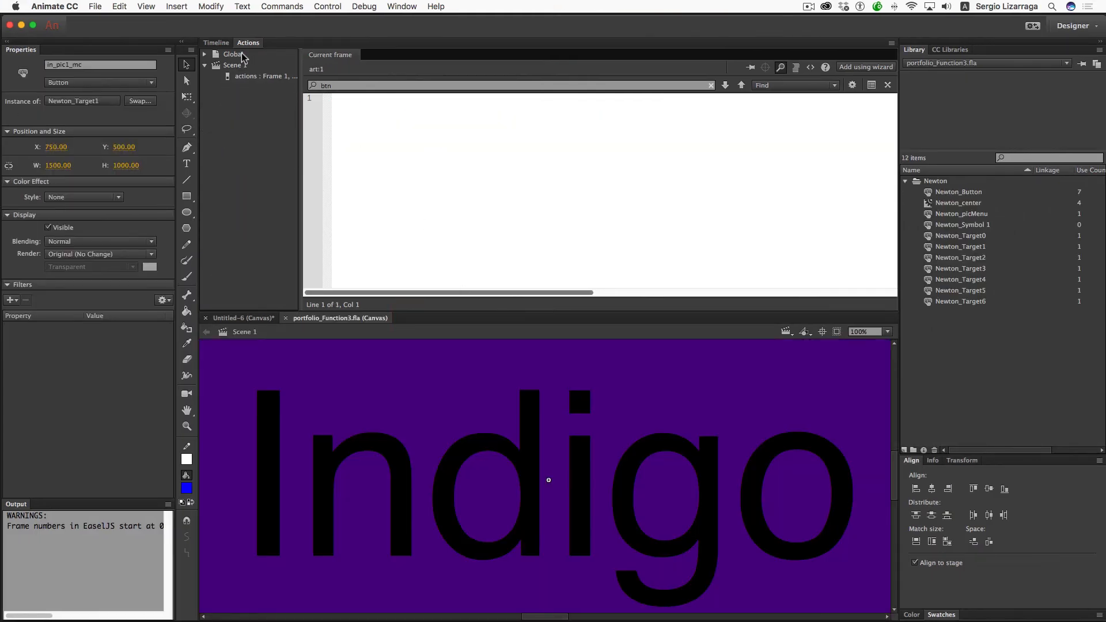
- Copy the Newton folder's layers from portfolio_Function3.fla and switch back to Untitled-6
click(225, 42)
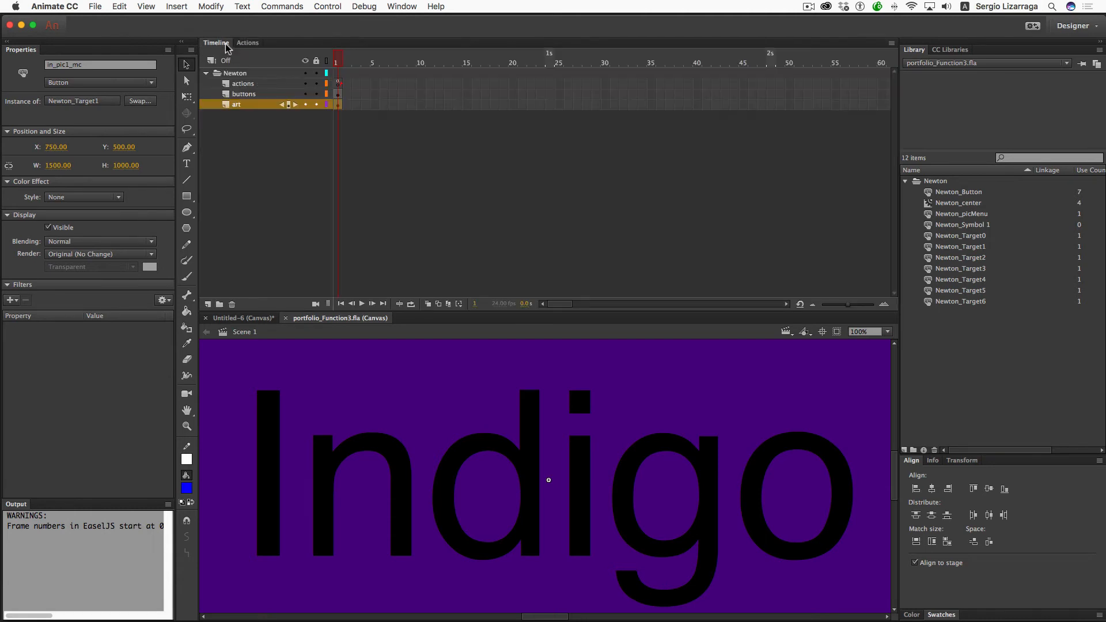
click(246, 76)
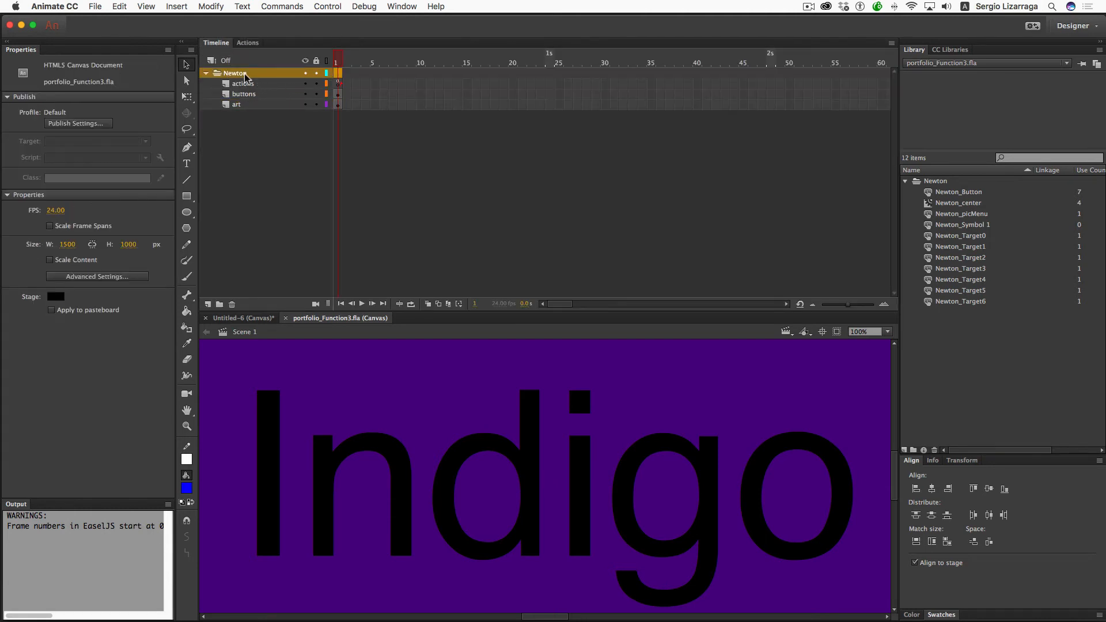
right_click(245, 76)
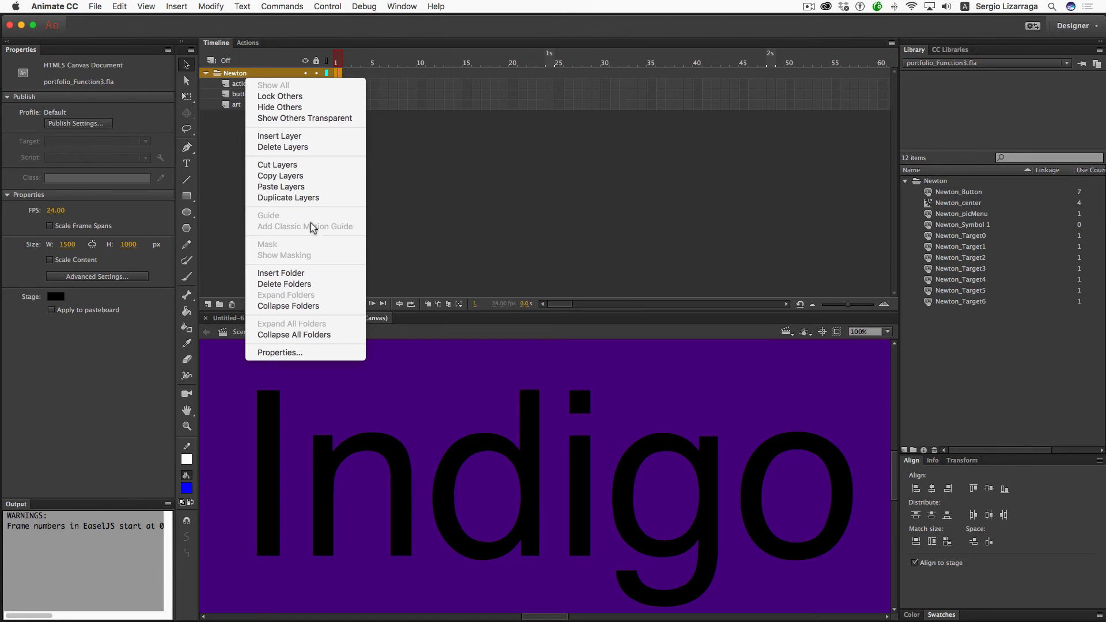
click(311, 178)
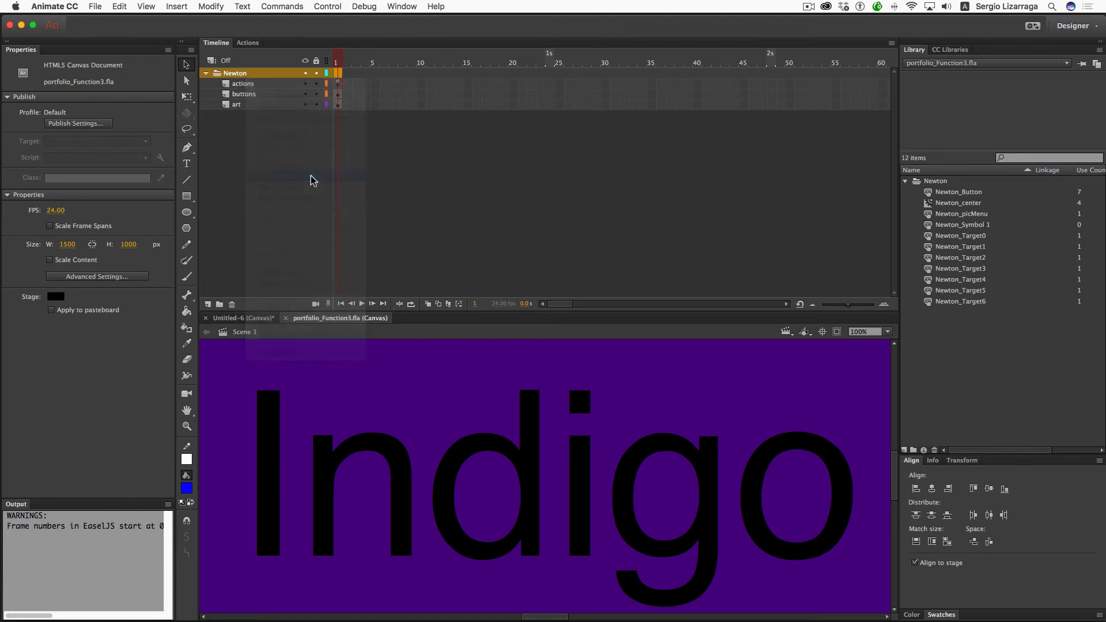
click(254, 318)
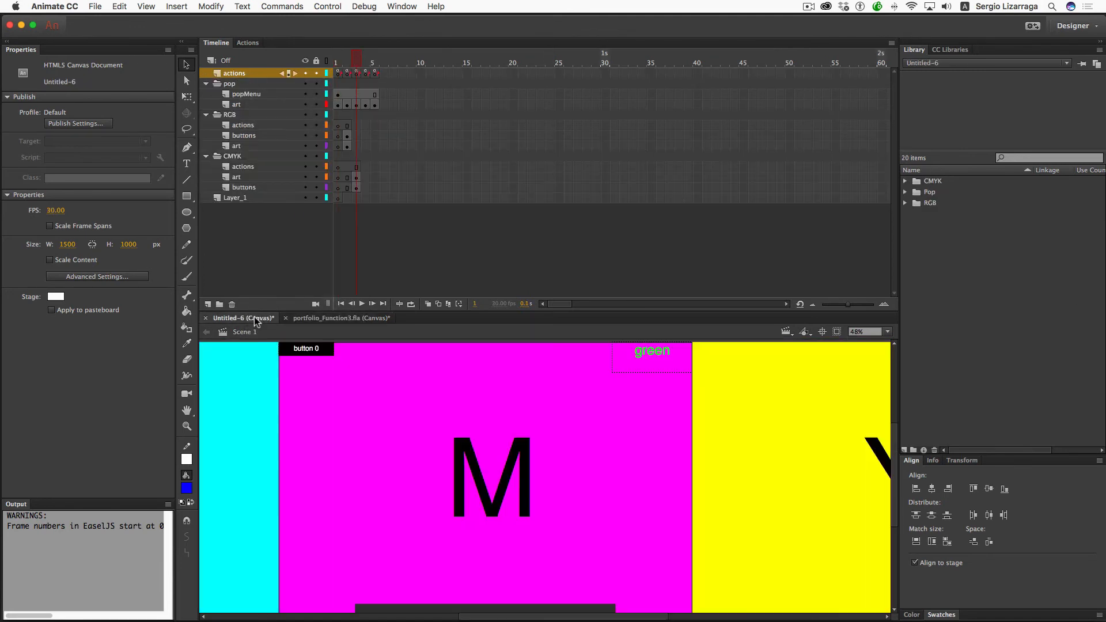
- Paste the copied Newton layers into Untitled-6's timeline at Layer_1
click(242, 200)
right_click(242, 197)
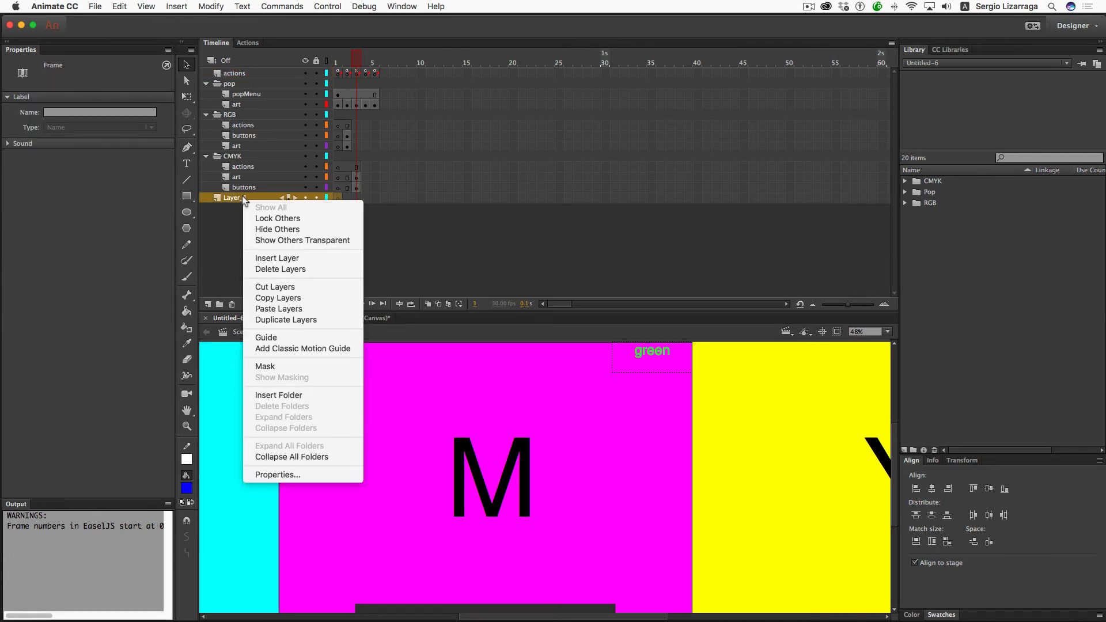
click(296, 312)
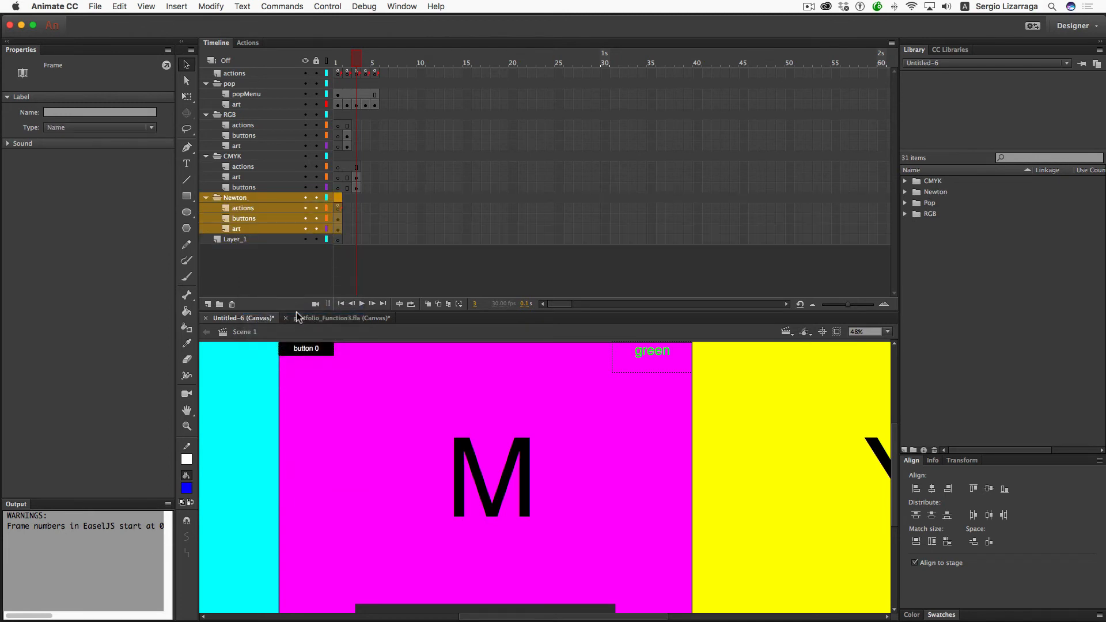
- Move the Newton layers' keyframes from frame 1 to frame 4
click(335, 240)
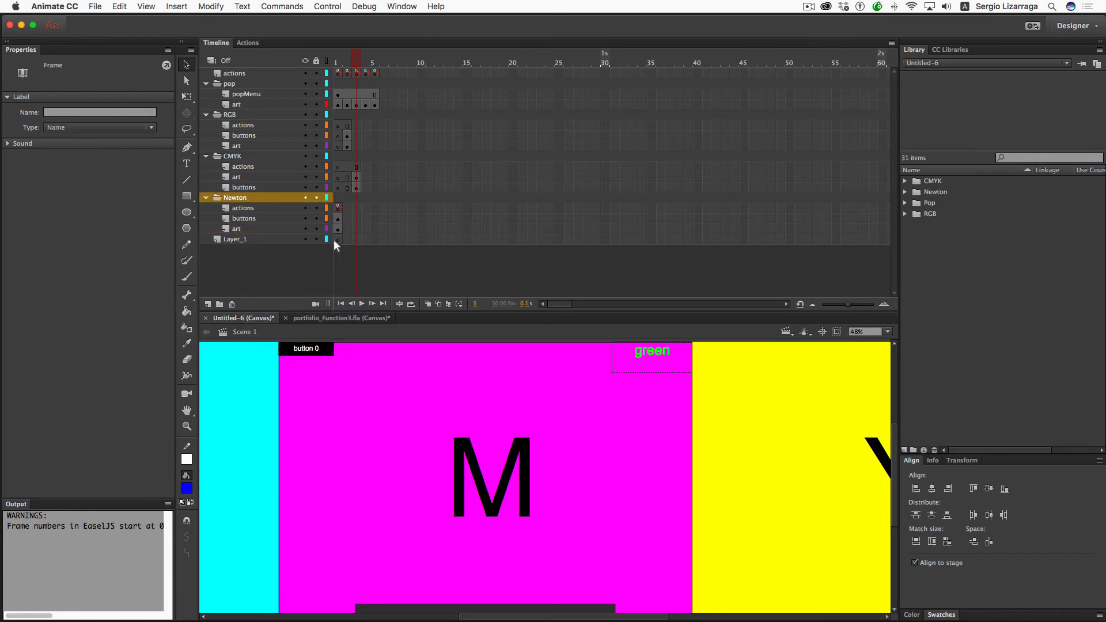
drag(337, 228, 367, 73)
click(373, 215)
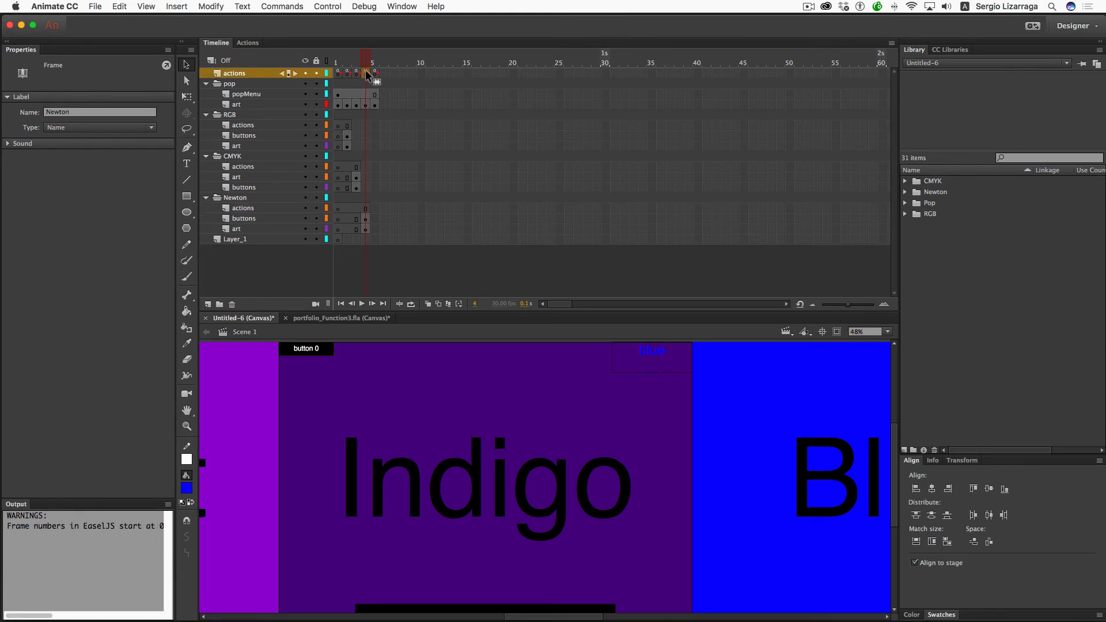
- Open frame 4's script, delete lines 9–138 and the thisStage line, then close the editor
right_click(366, 74)
click(419, 378)
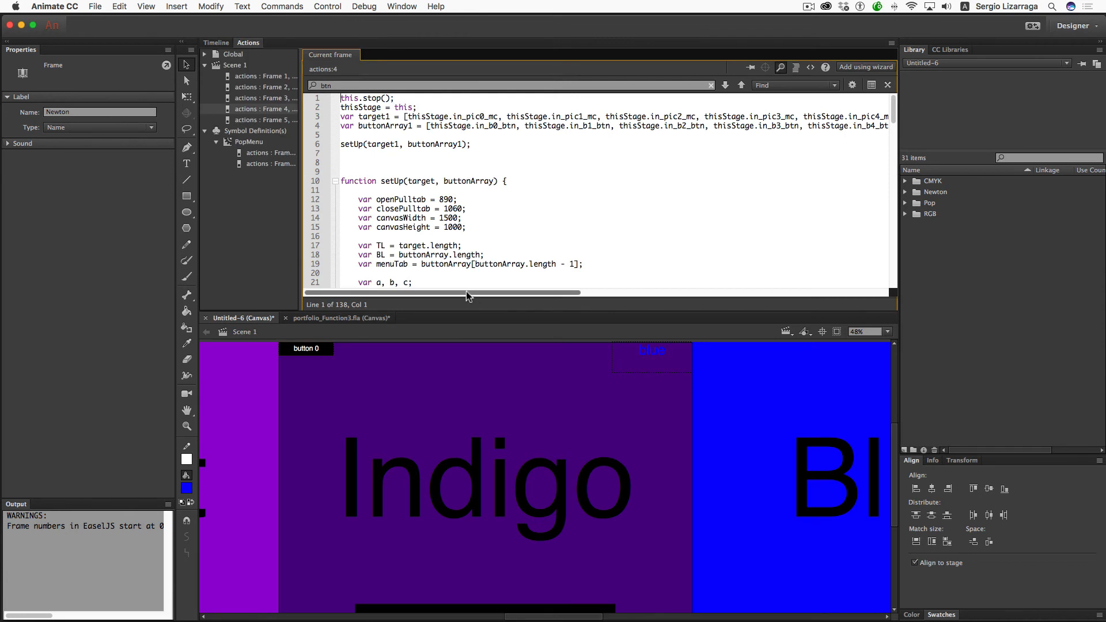
drag(248, 44, 257, 14)
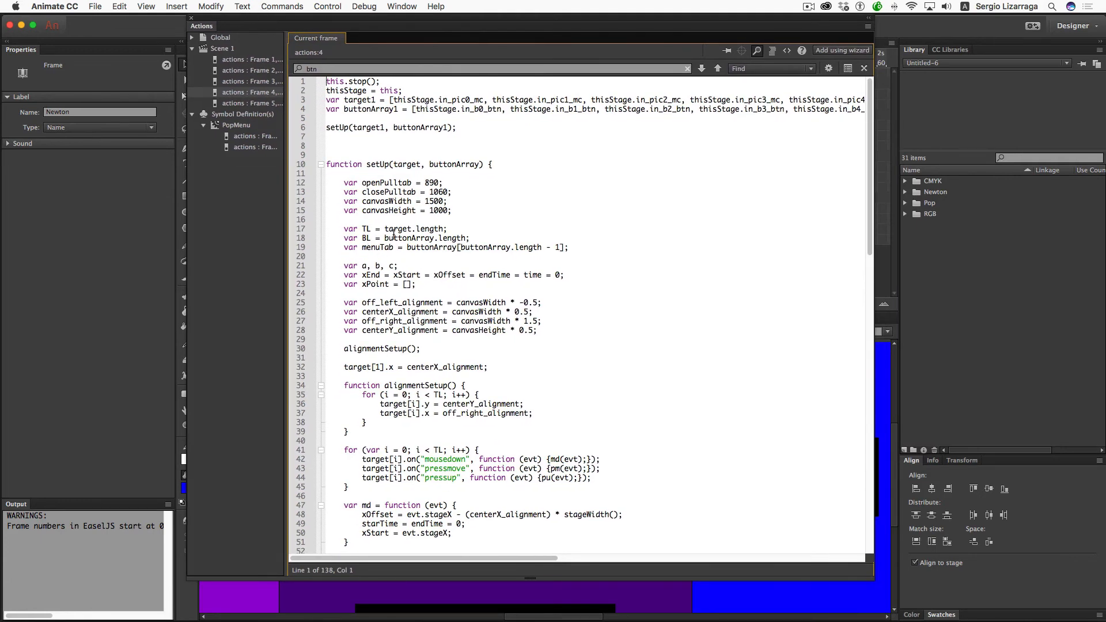
drag(331, 157, 403, 576)
key(BackSpace)
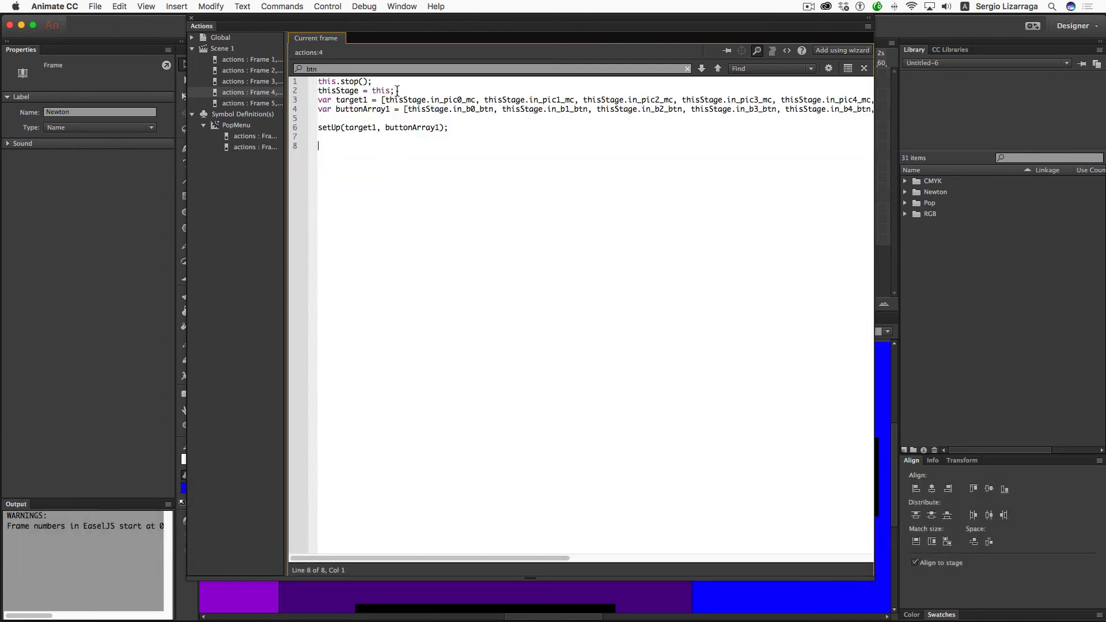
drag(397, 91, 396, 83)
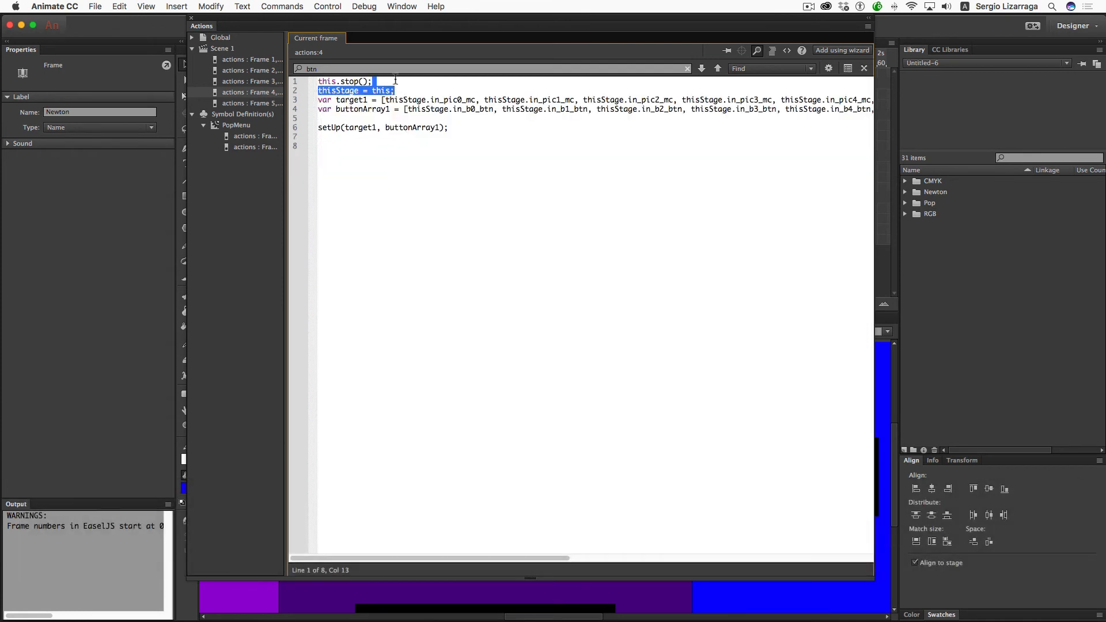
key(Return)
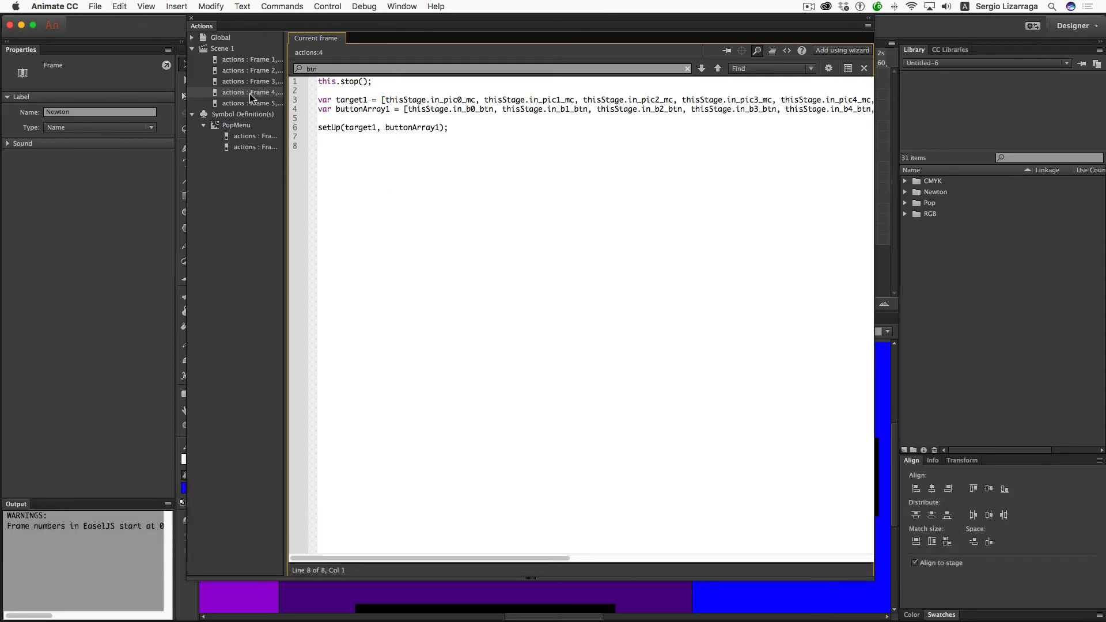
click(191, 19)
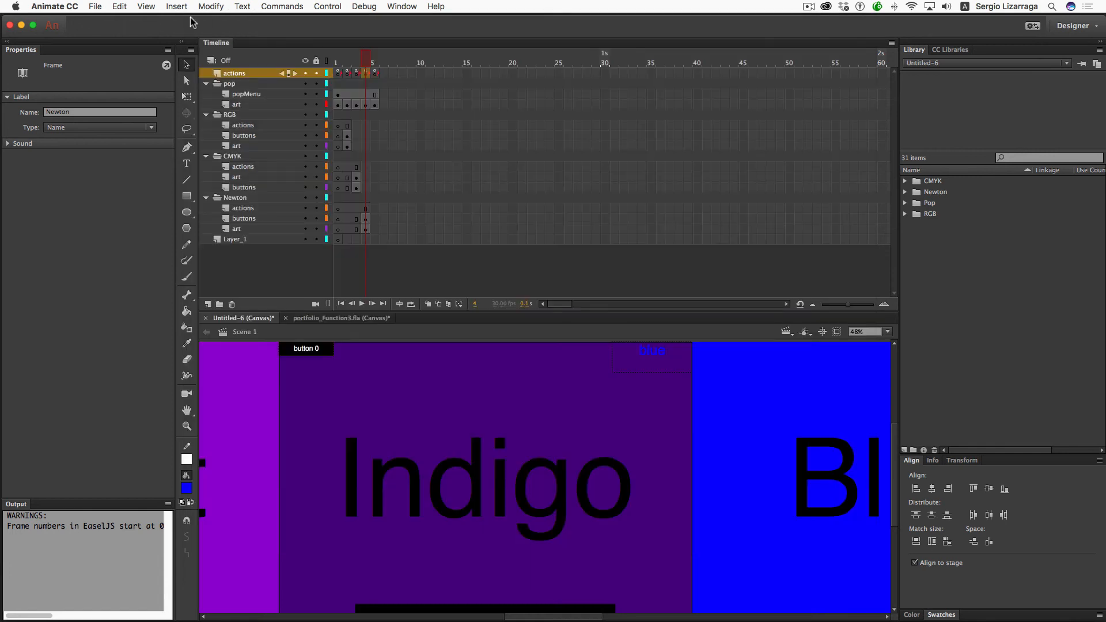
- Remove frame 5 from the actions through RGB art layers with Shift+F5, then test in the browser
click(366, 228)
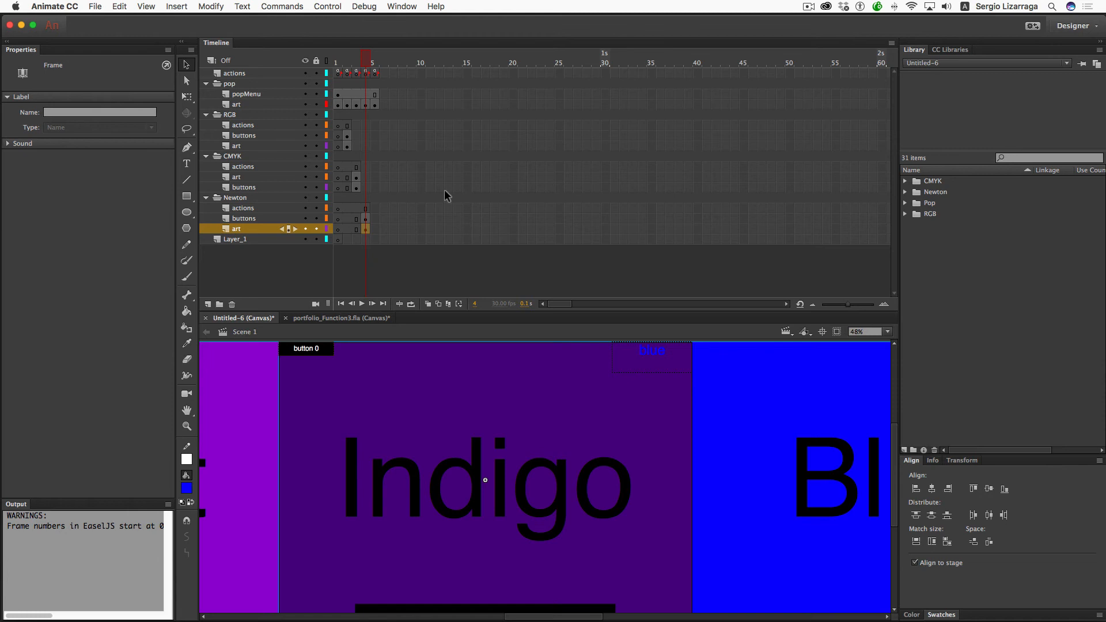
click(375, 105)
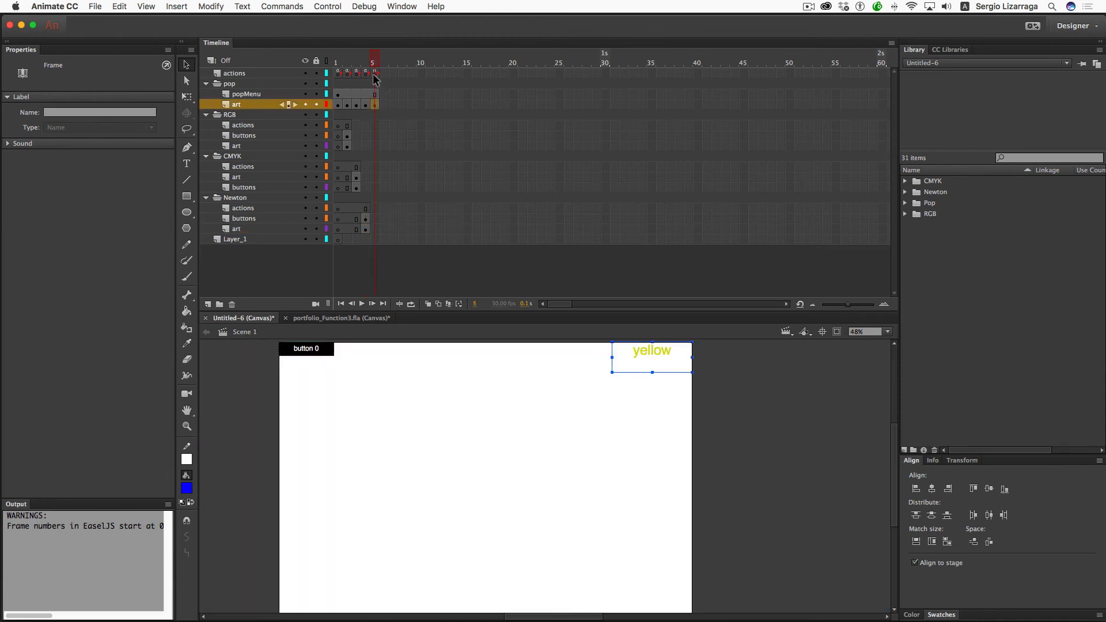
drag(375, 73, 374, 103)
drag(375, 154, 375, 155)
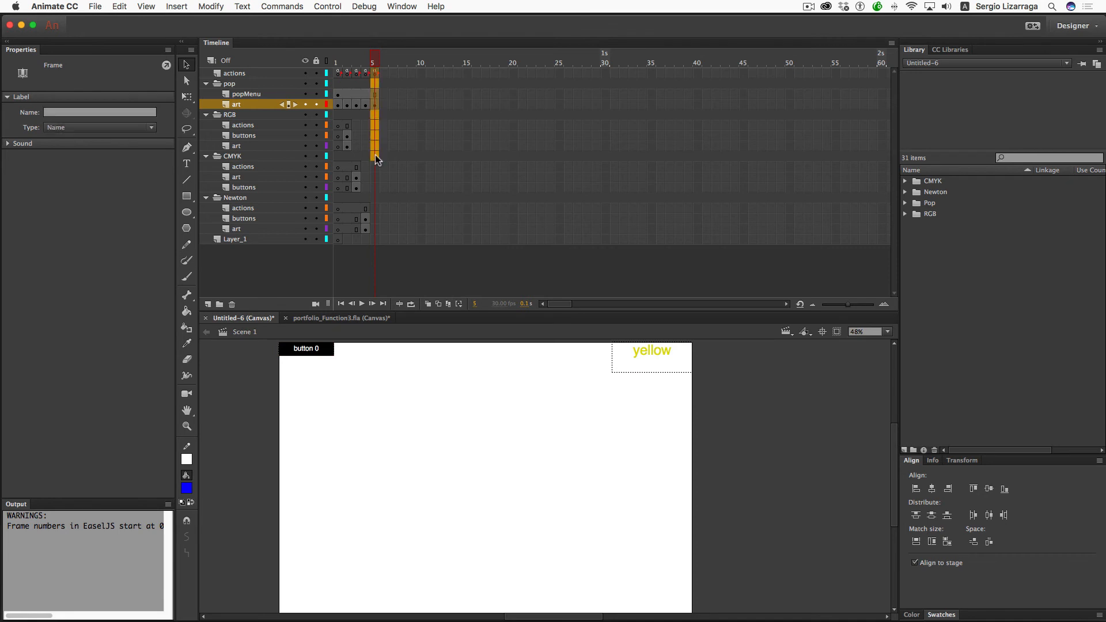
key(shift)
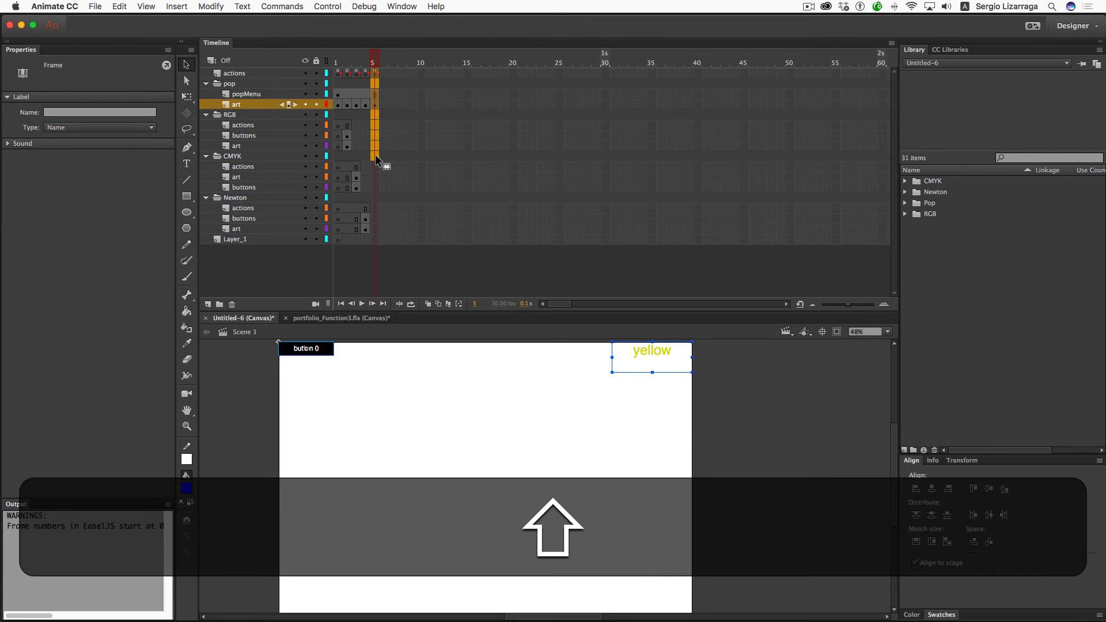
key(shift+F5)
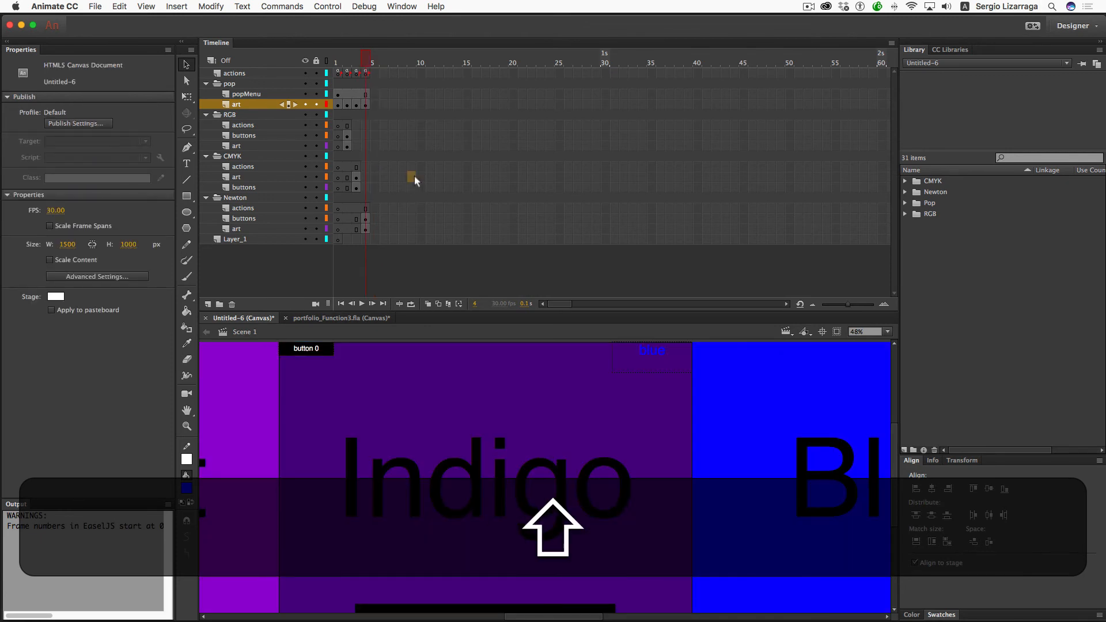
click(413, 177)
key(super+Return)
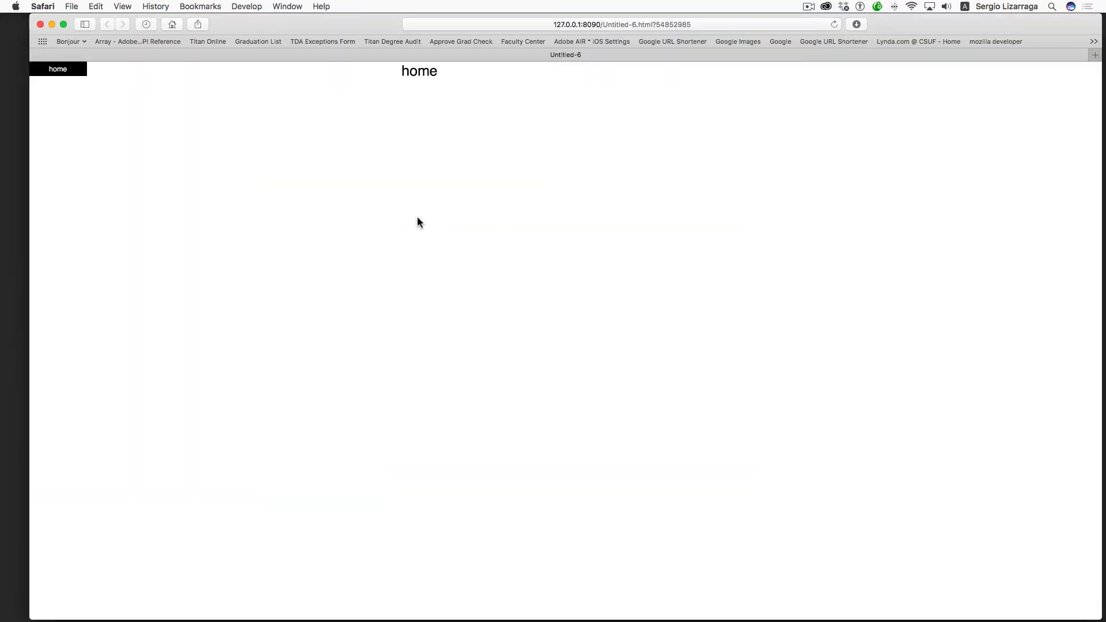
- Try the RGB and CMYK sections from the home menu, then close the test window
click(72, 71)
click(73, 86)
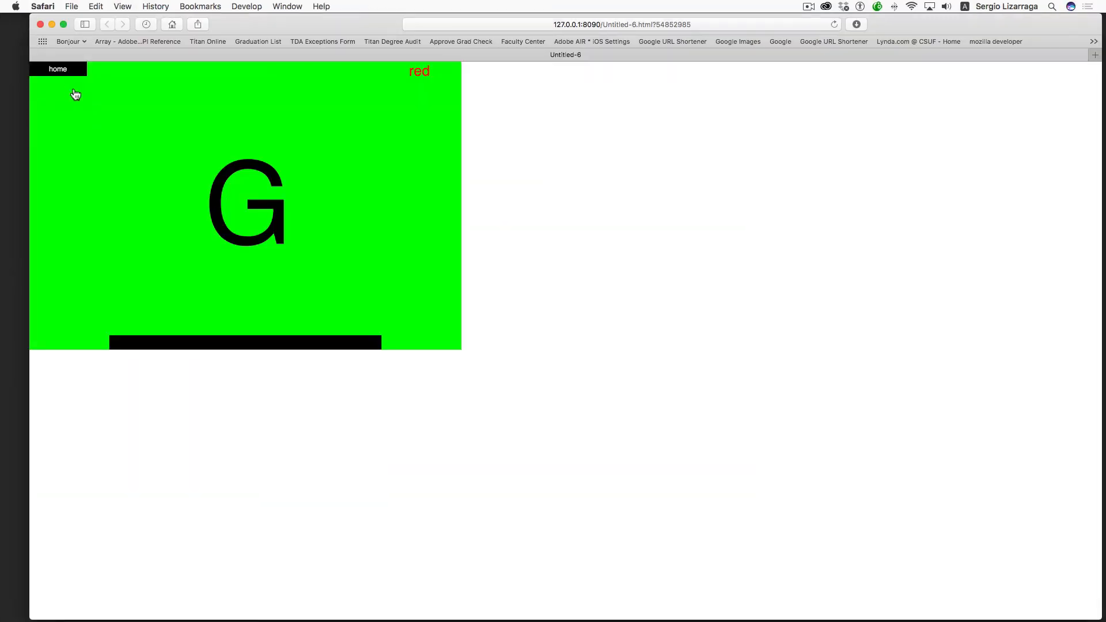
mouse_move(66, 72)
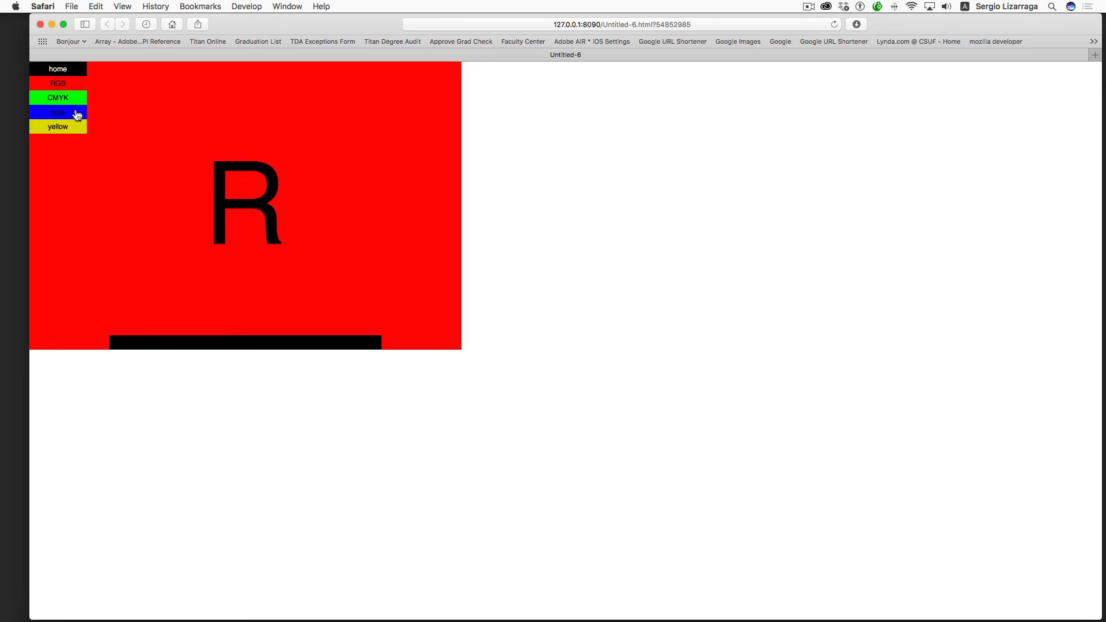
click(72, 100)
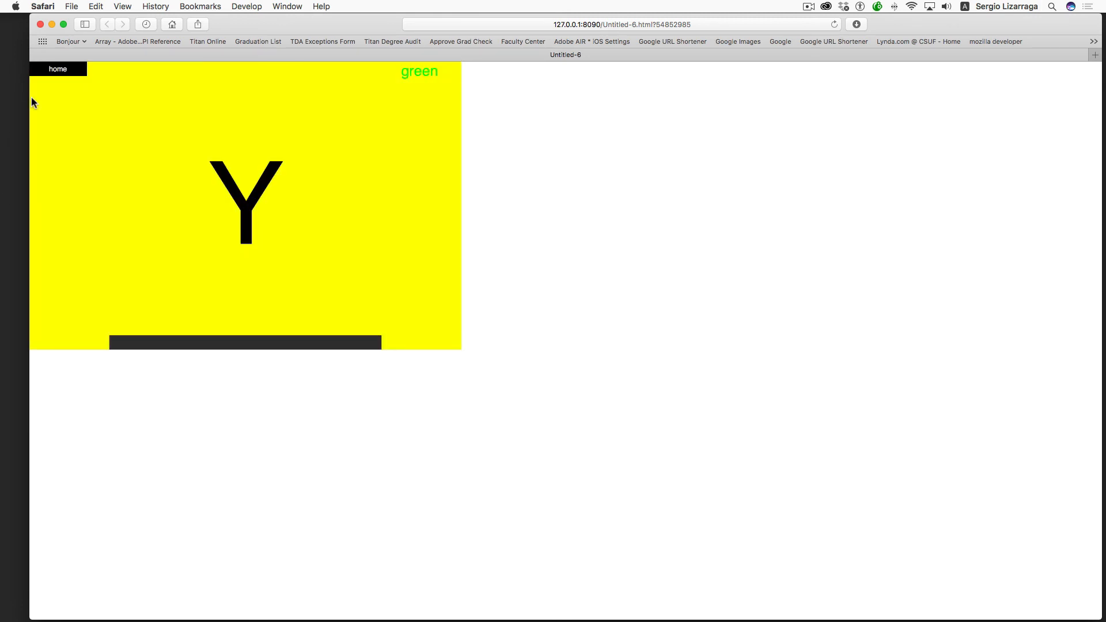
mouse_move(68, 73)
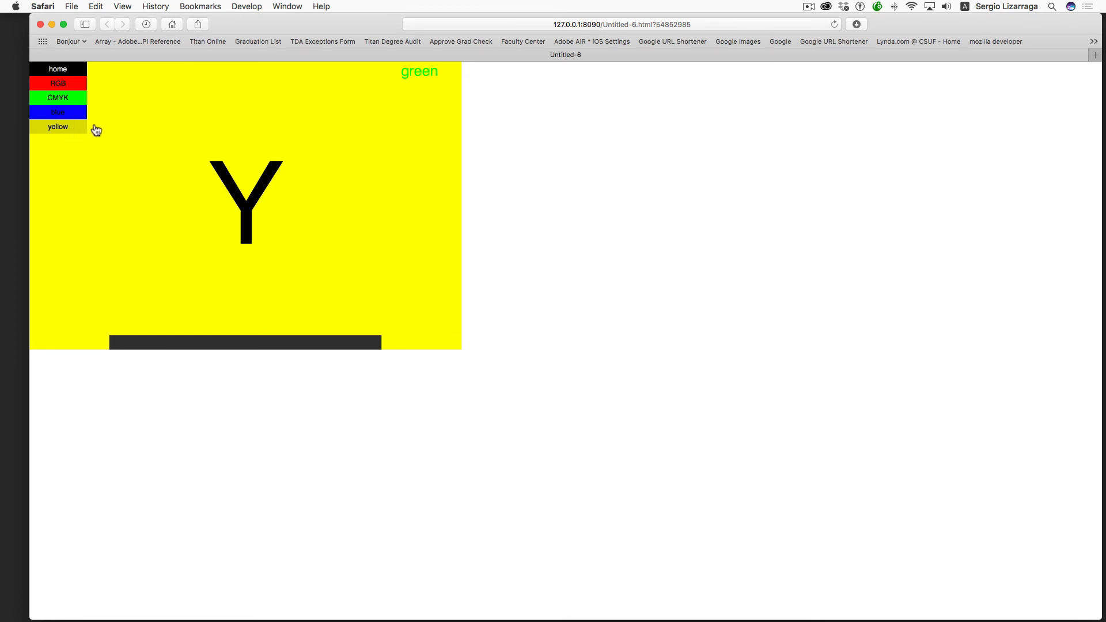
click(40, 25)
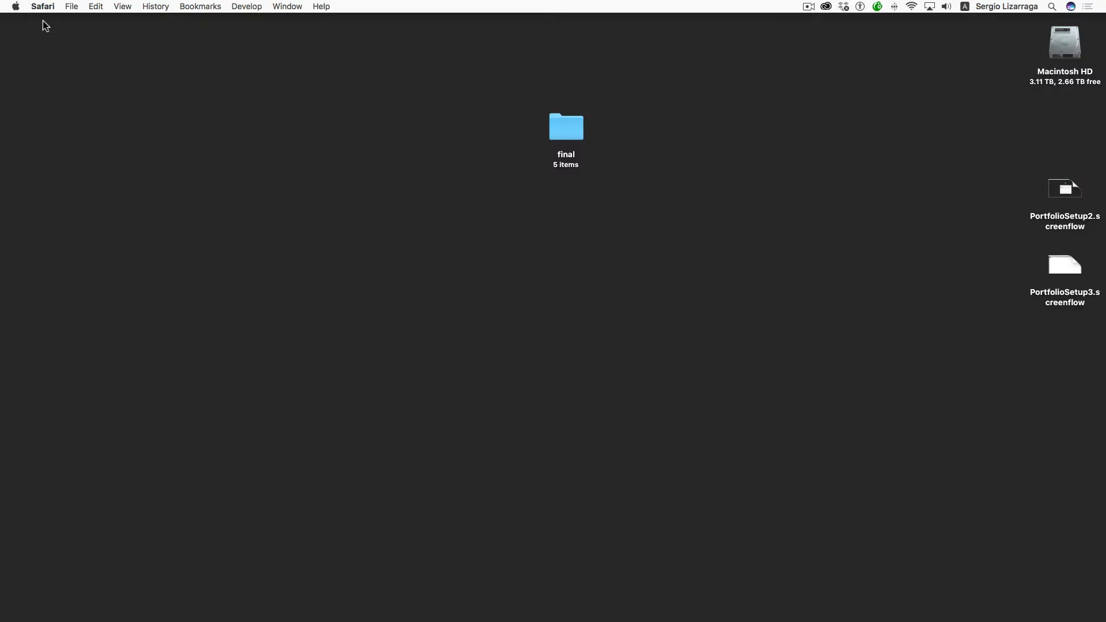
- Copy the Newton frame label name from actions frame 4
key(ctrl+Left)
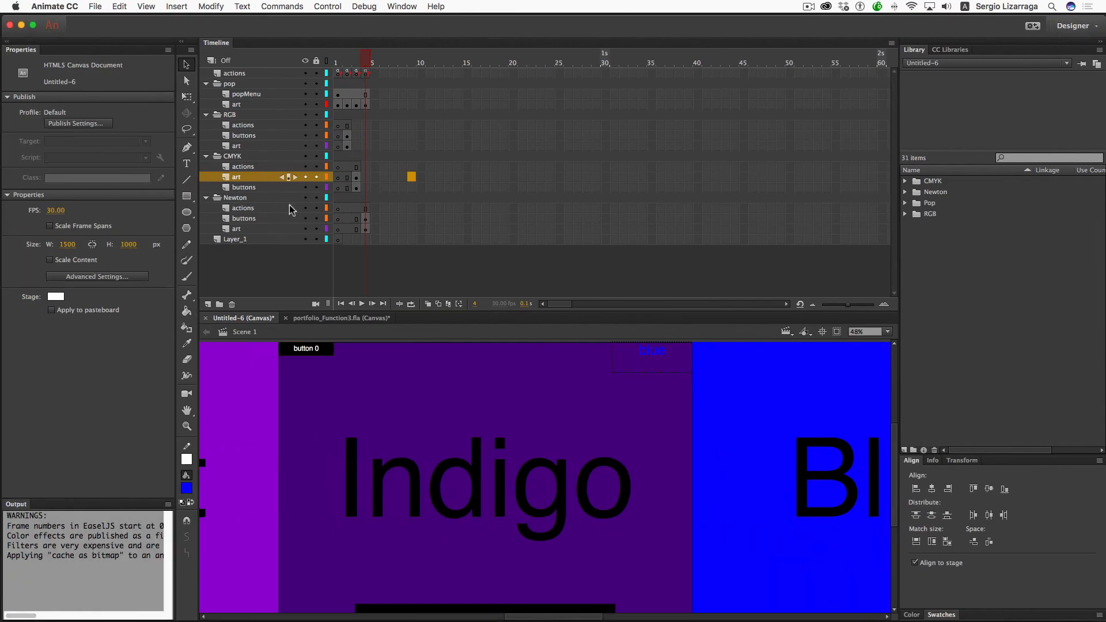
click(367, 74)
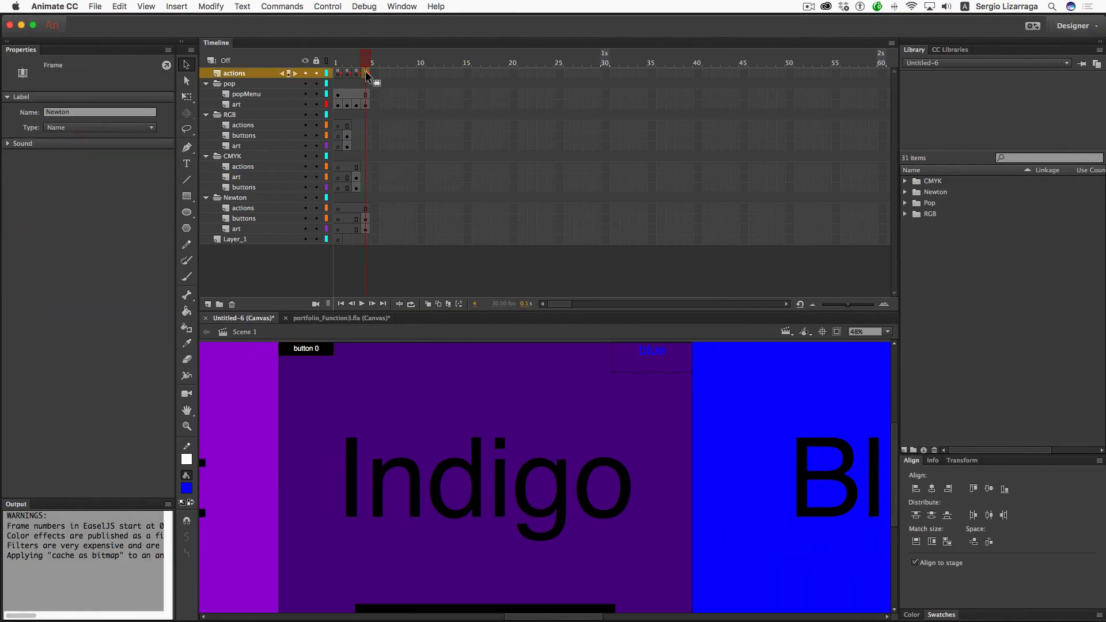
double_click(73, 112)
key(super+c)
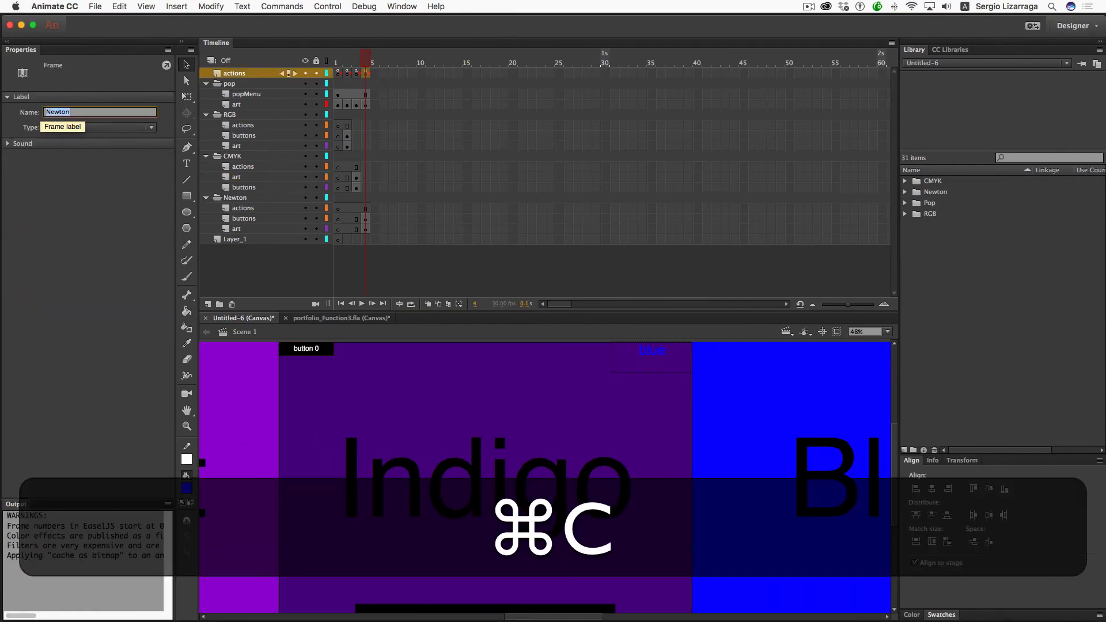
- In frame 1's labels list, replace blue with Newton, delete yellow, and republish the test
click(338, 74)
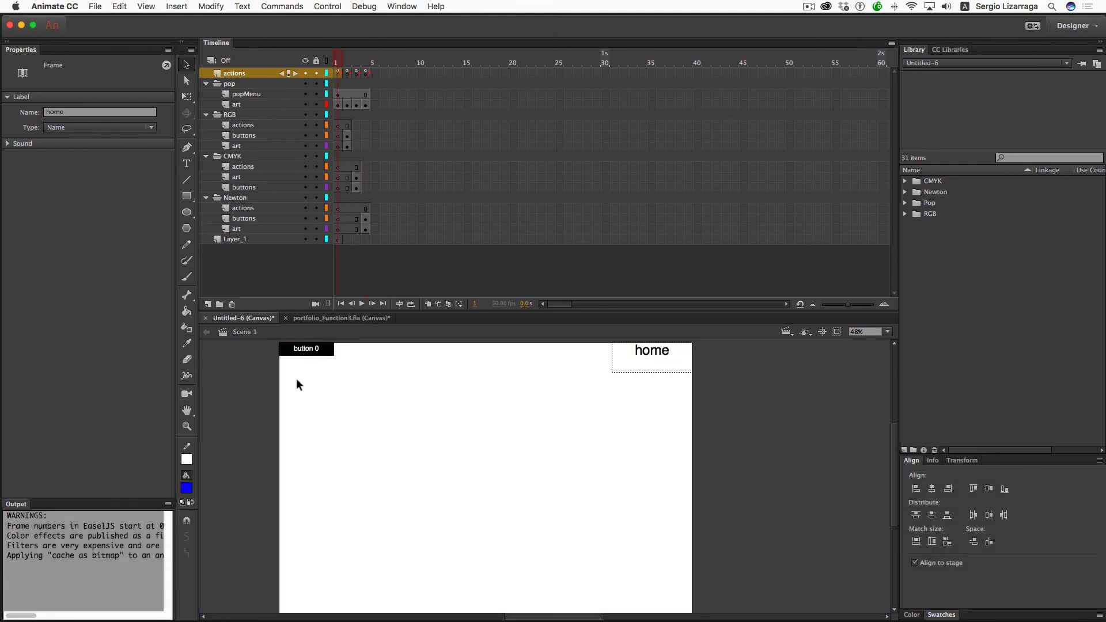
right_click(337, 73)
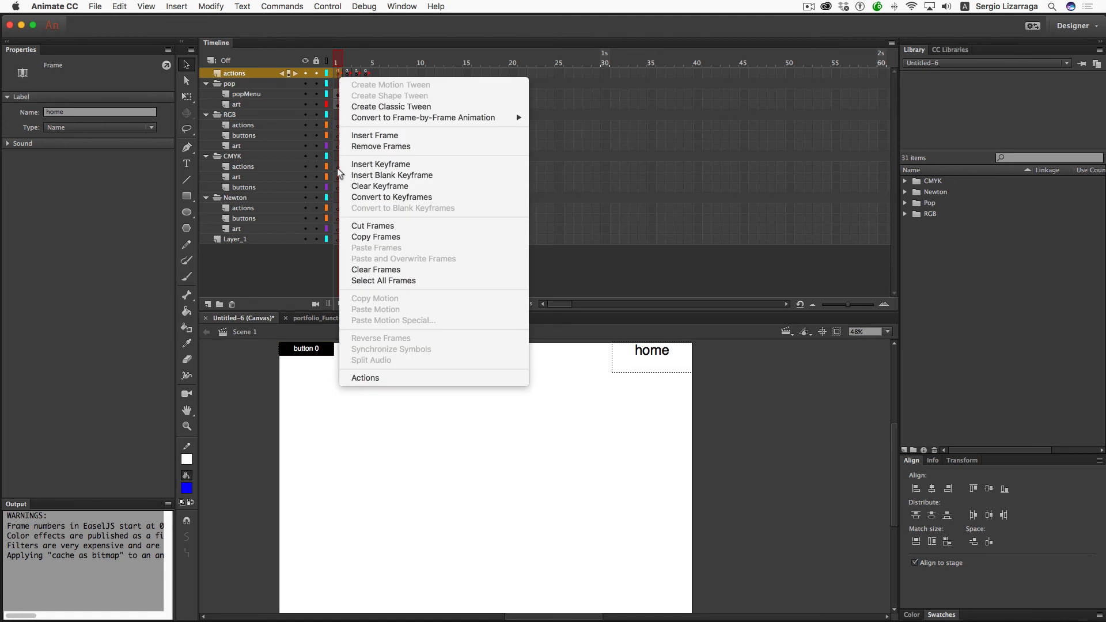
click(353, 379)
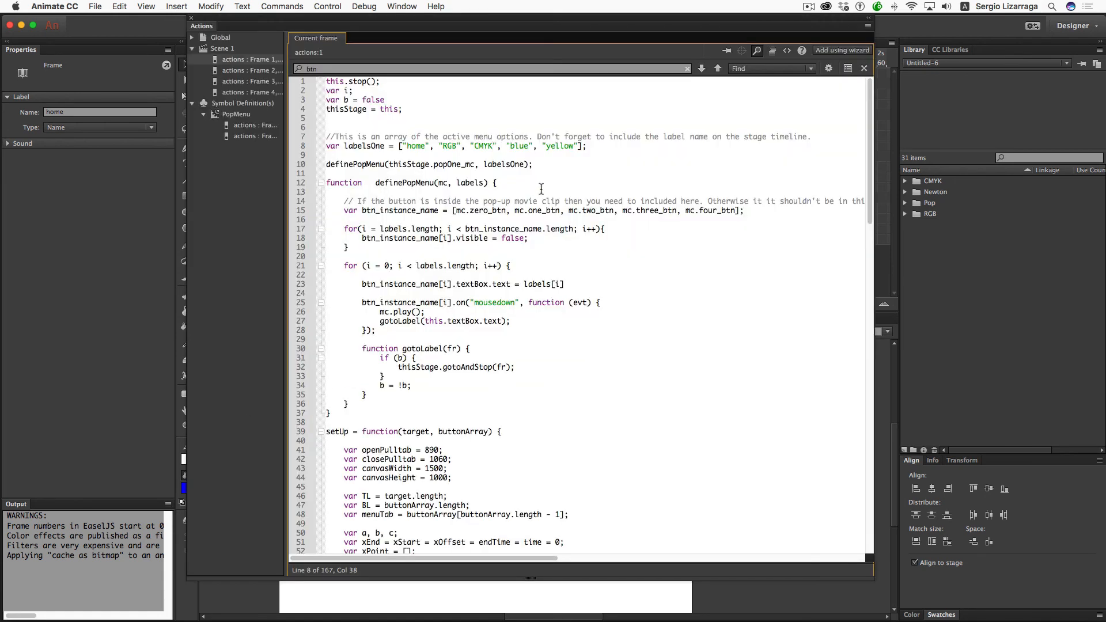
double_click(522, 145)
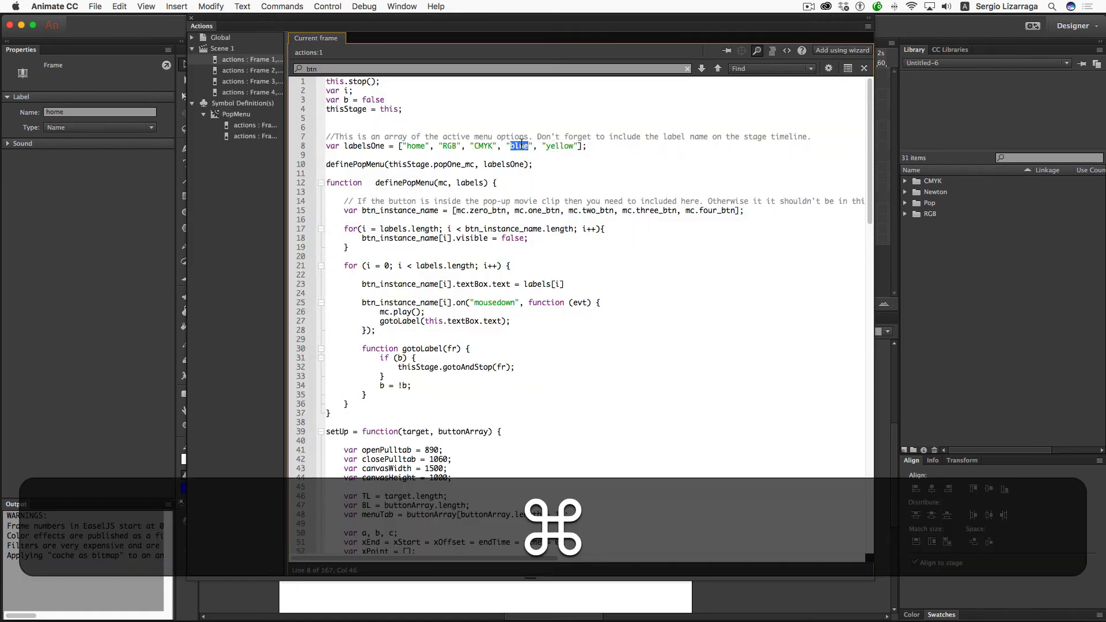
key(super+v)
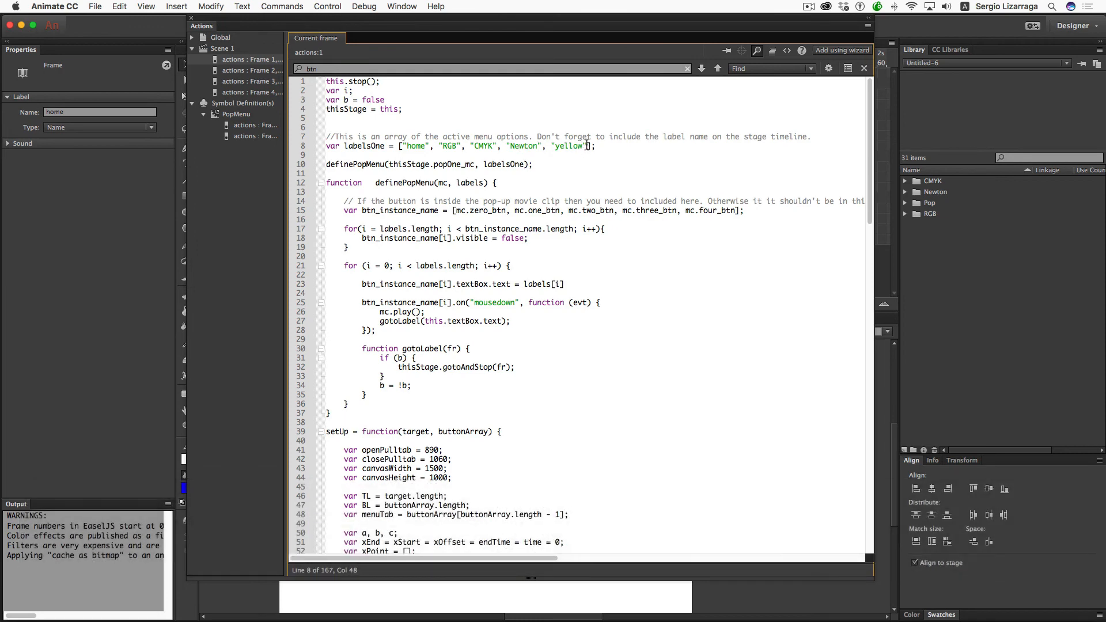
drag(552, 146, 541, 146)
key(BackSpace)
key(super+Return)
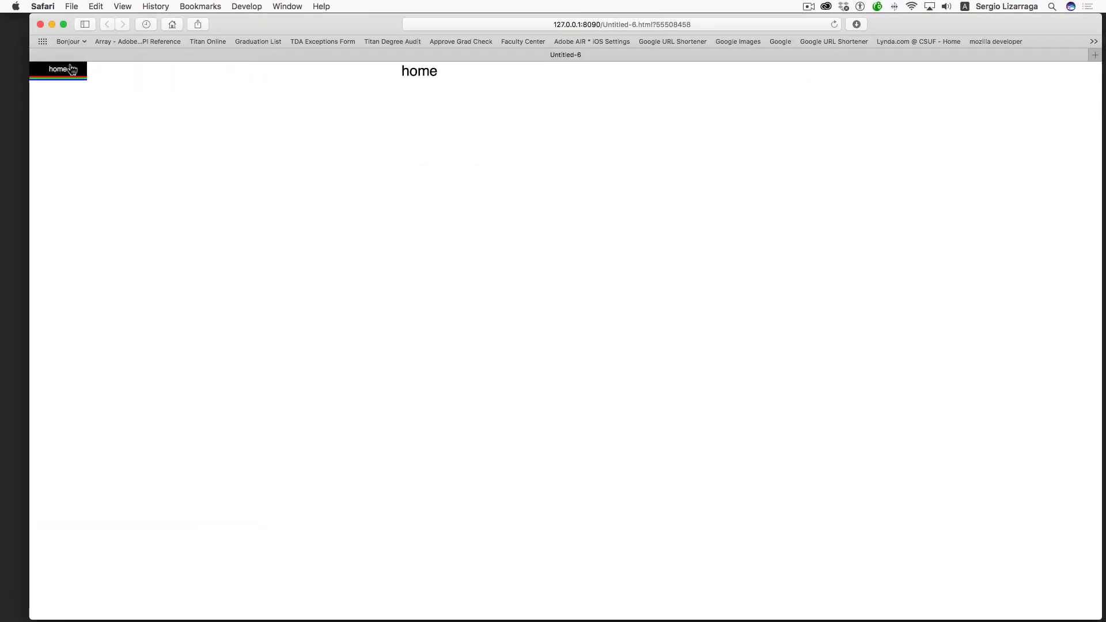
- Open the Newton section, cycle through Red, Orange, Green, Blue and Violet, then close Safari
mouse_move(73, 68)
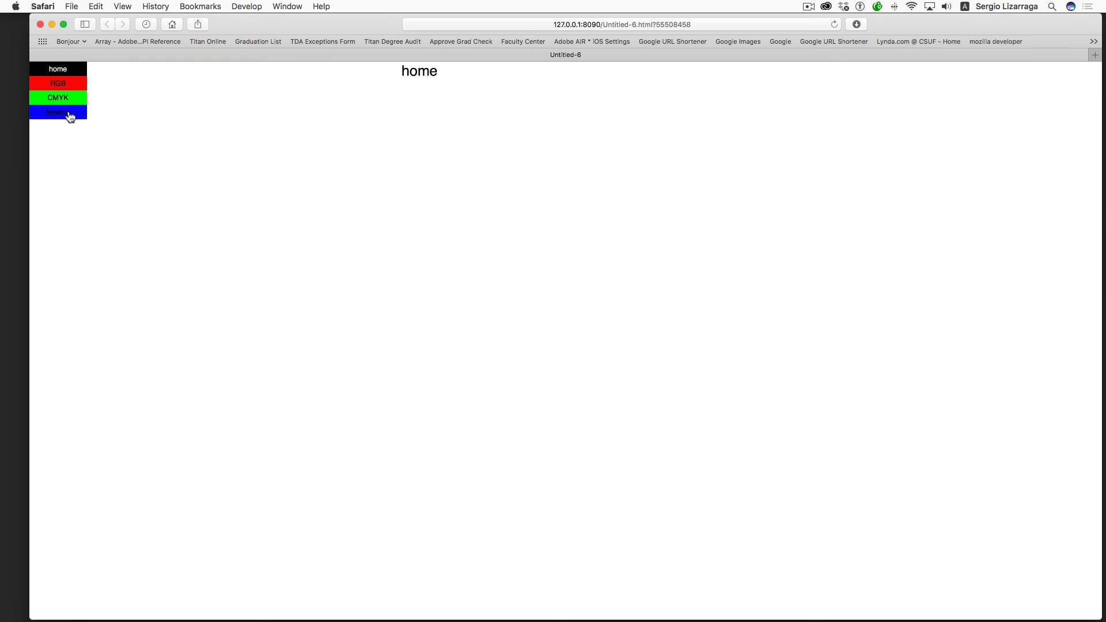
click(78, 118)
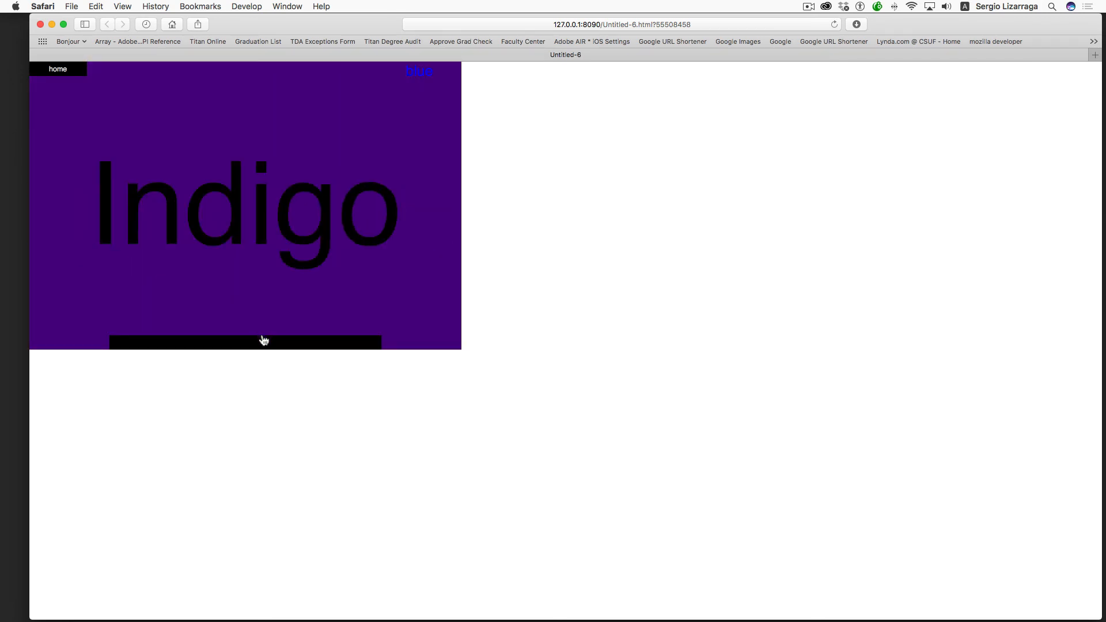
mouse_move(266, 340)
click(332, 320)
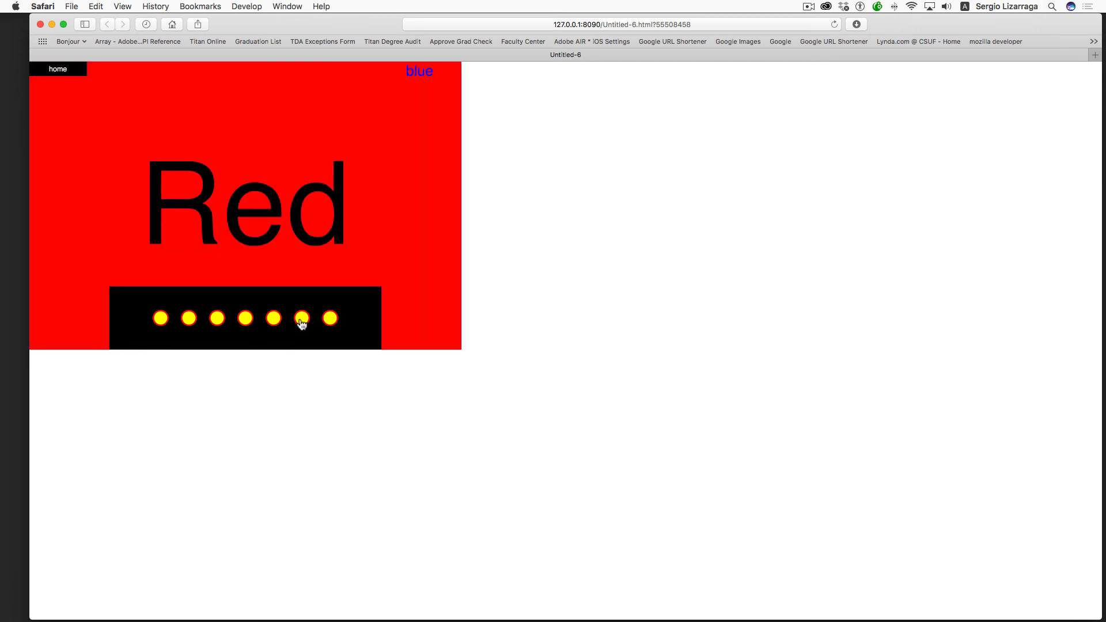
click(301, 321)
click(244, 320)
click(214, 321)
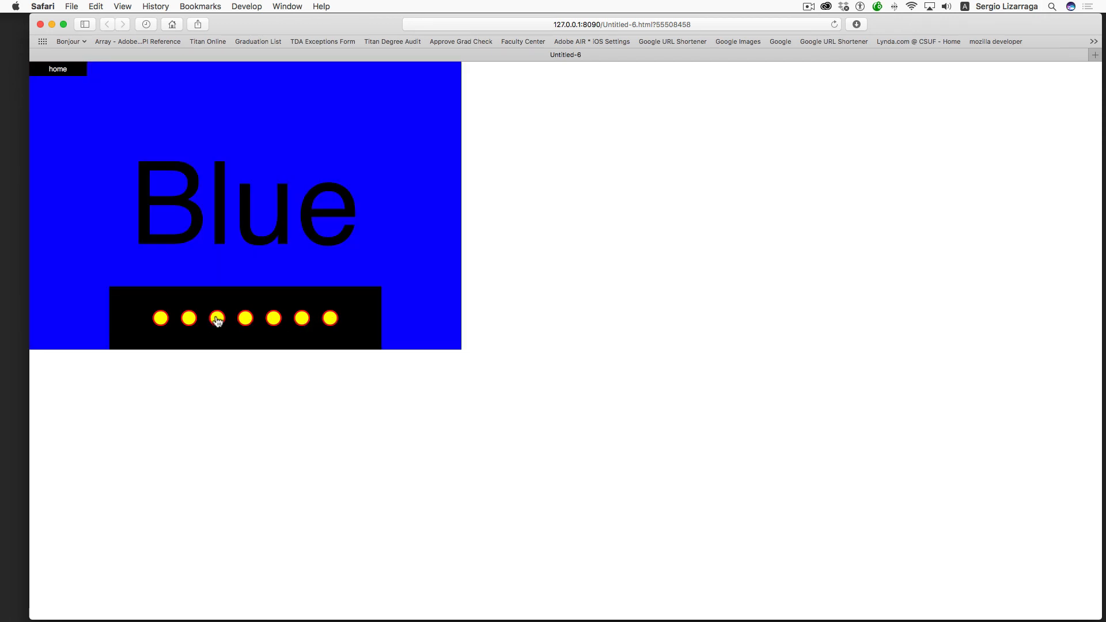
click(161, 317)
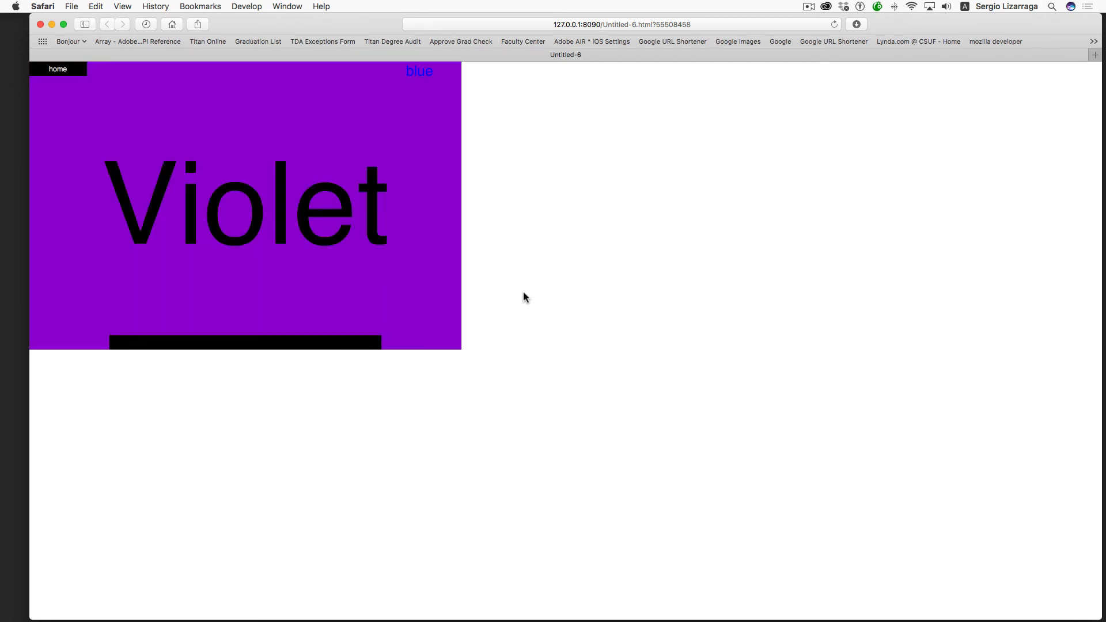
click(41, 24)
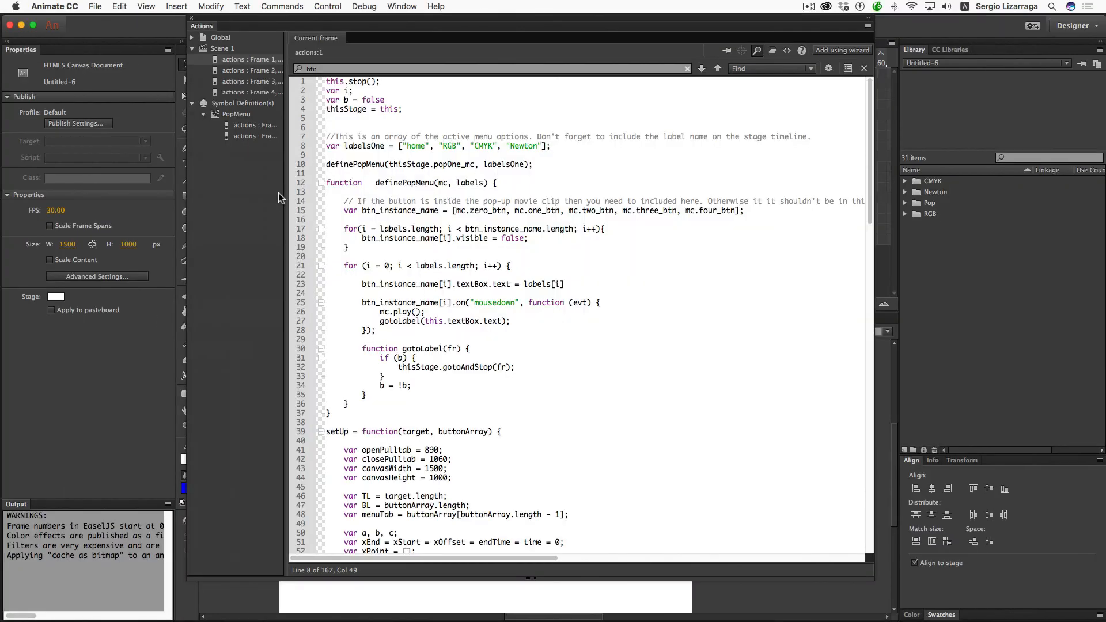
- Enable Center stage and Make responsive in Publish Settings, then test the movie in the browser
click(190, 19)
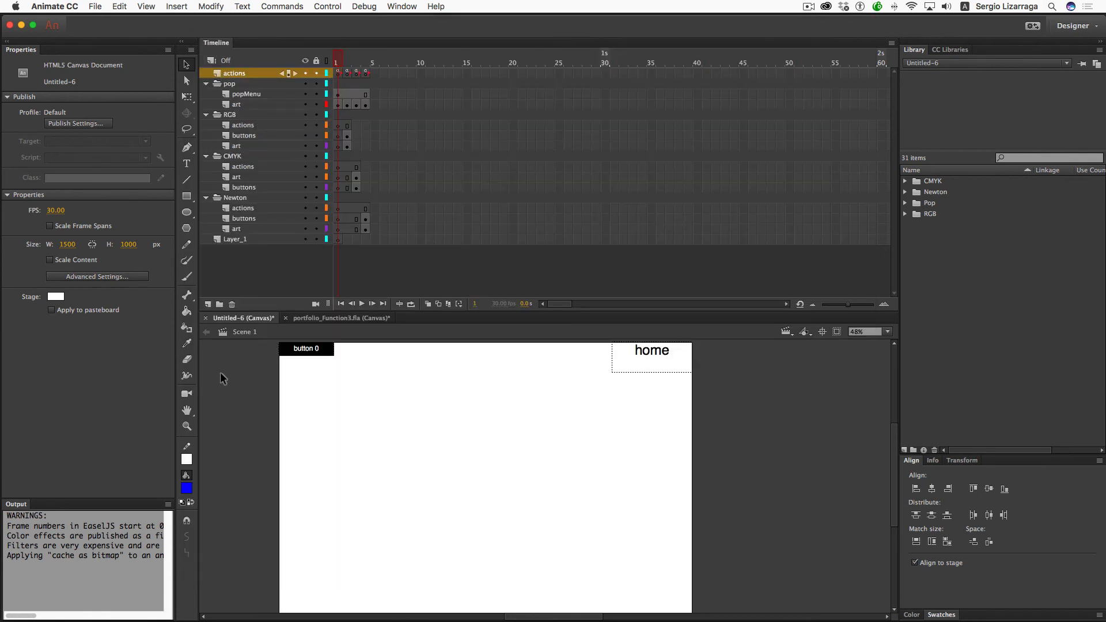
scroll(220, 372, left, 10)
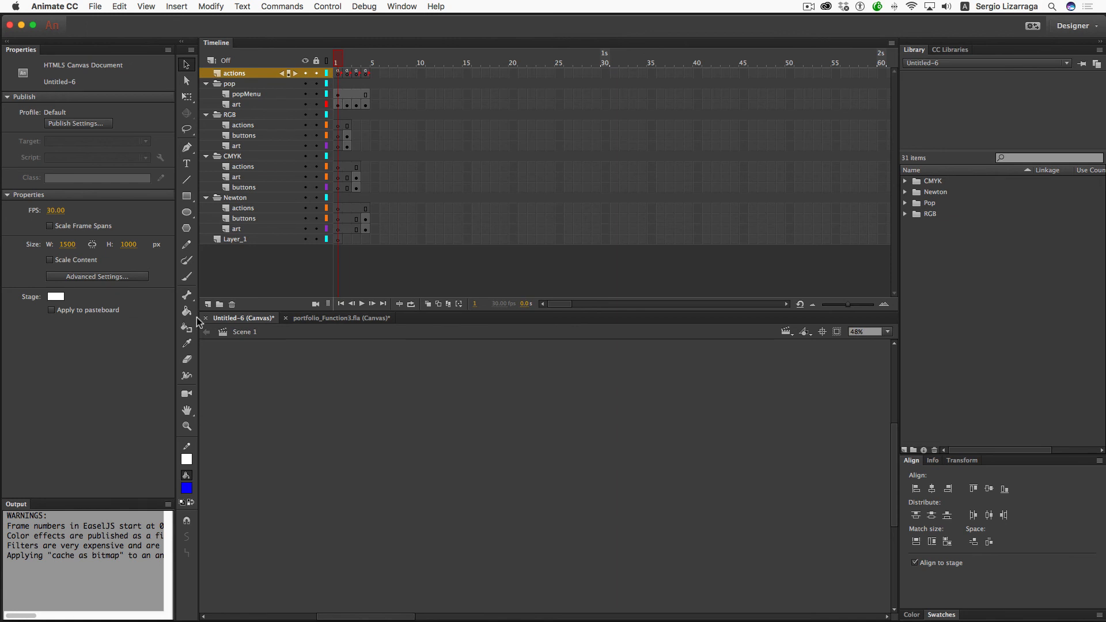
click(86, 124)
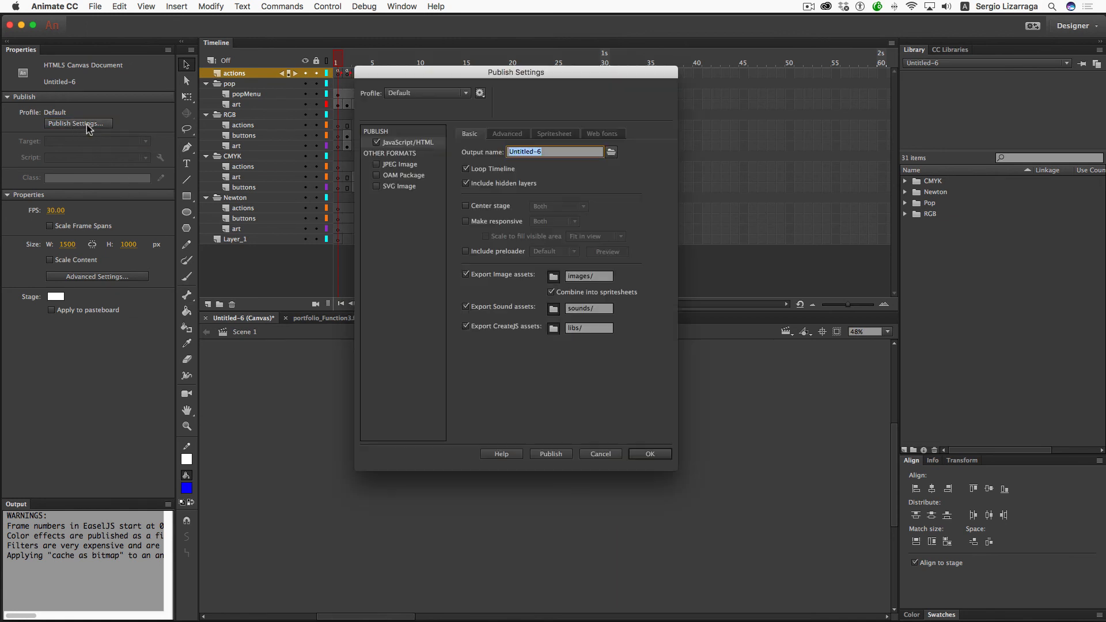
click(466, 206)
click(466, 221)
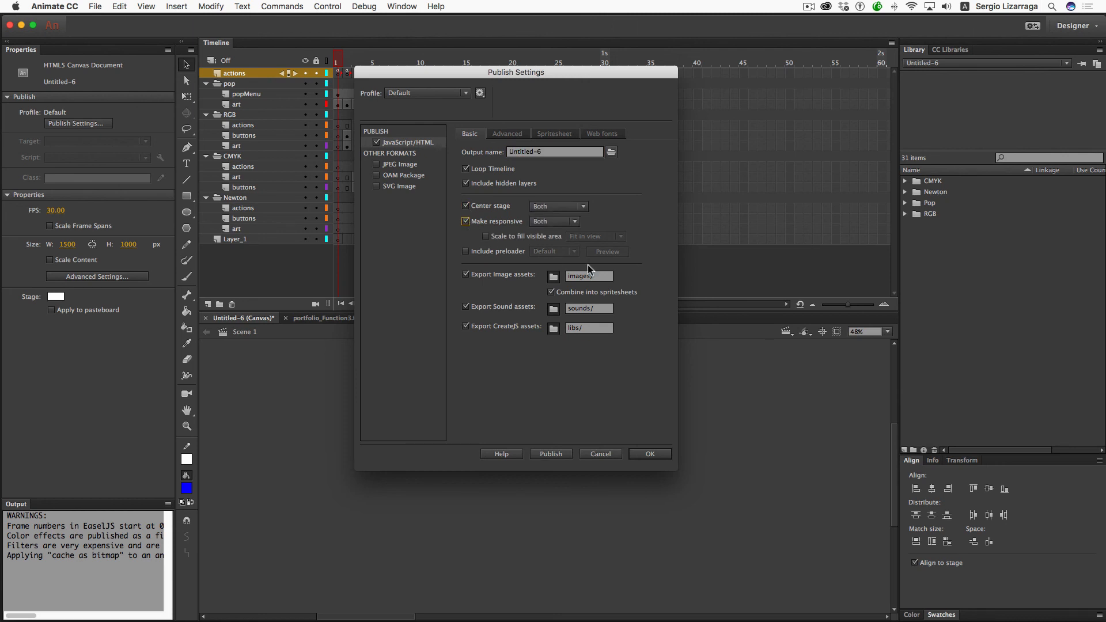
click(651, 454)
key(super+Return)
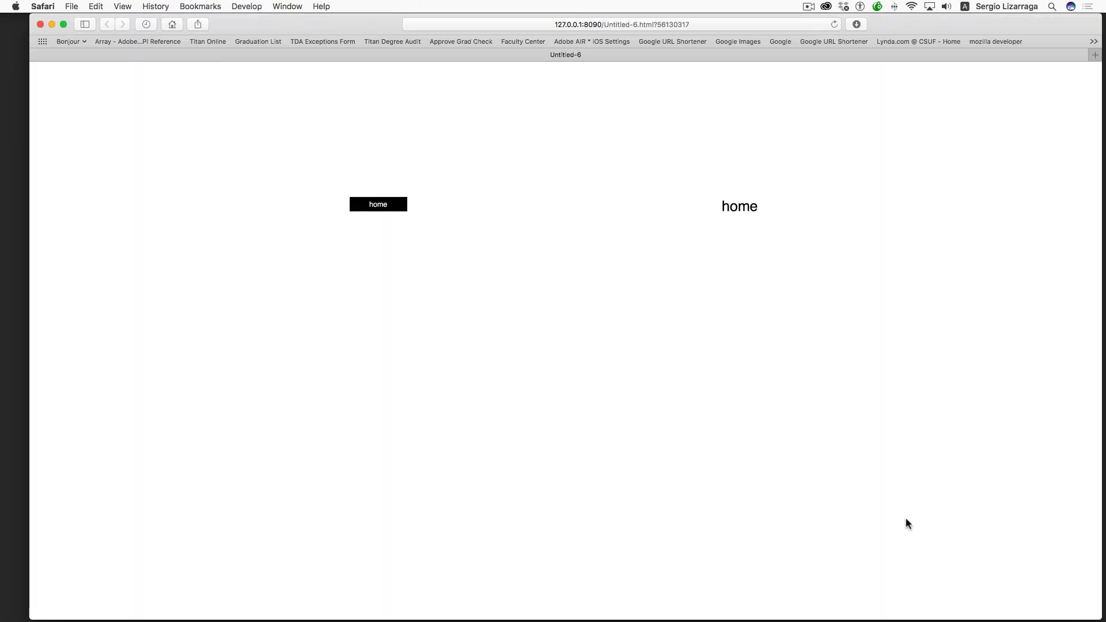
- Change the Stage colour to light grey and test the movie again
key(ctrl+Left)
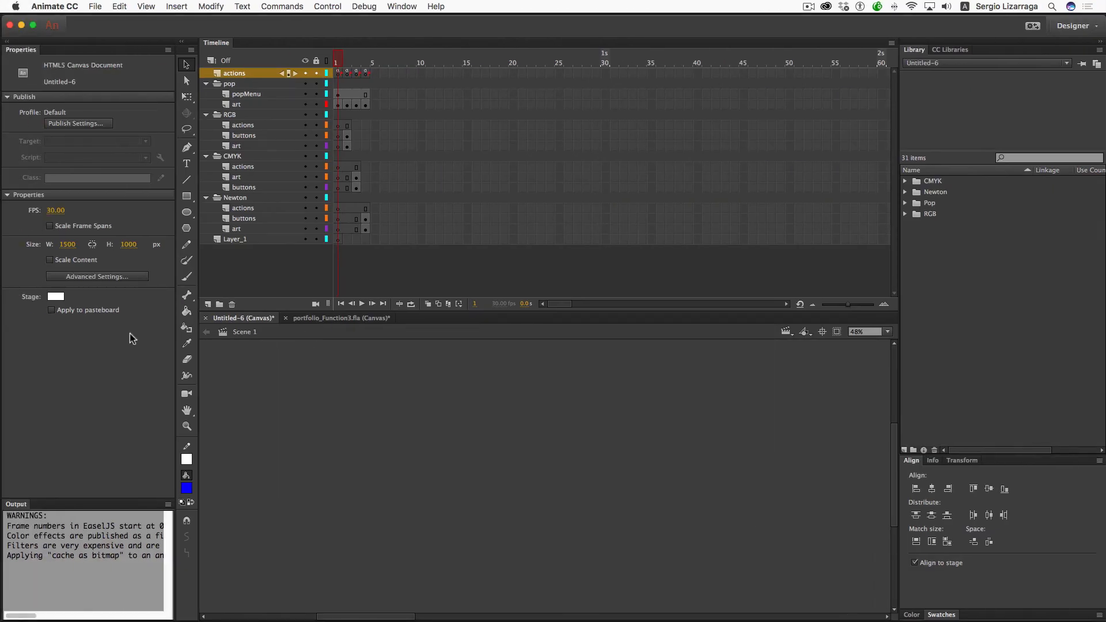
click(56, 296)
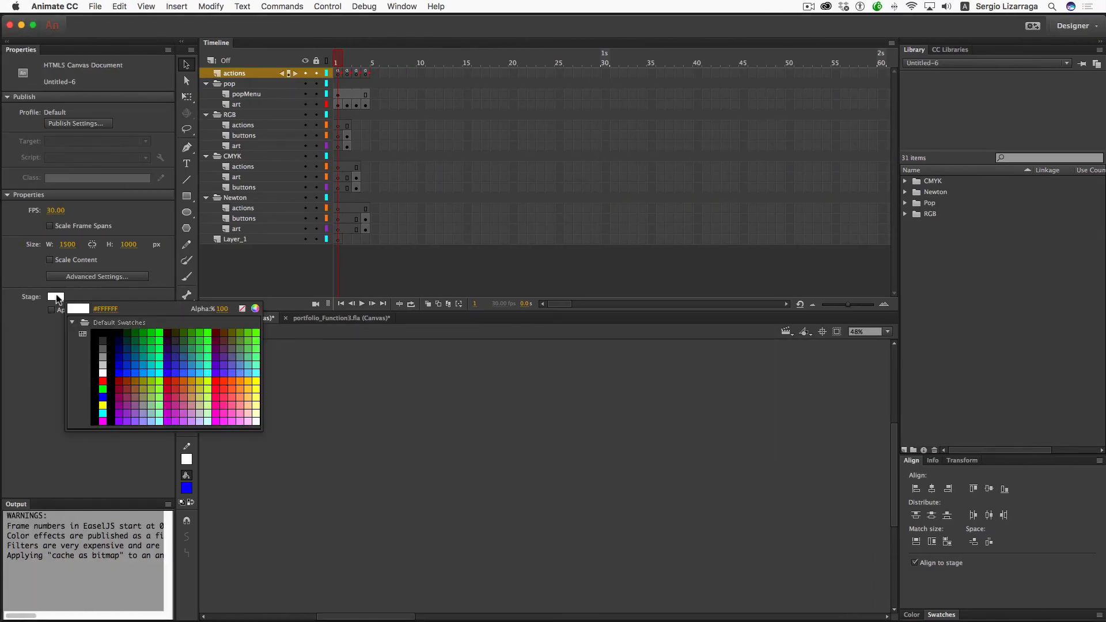
click(102, 364)
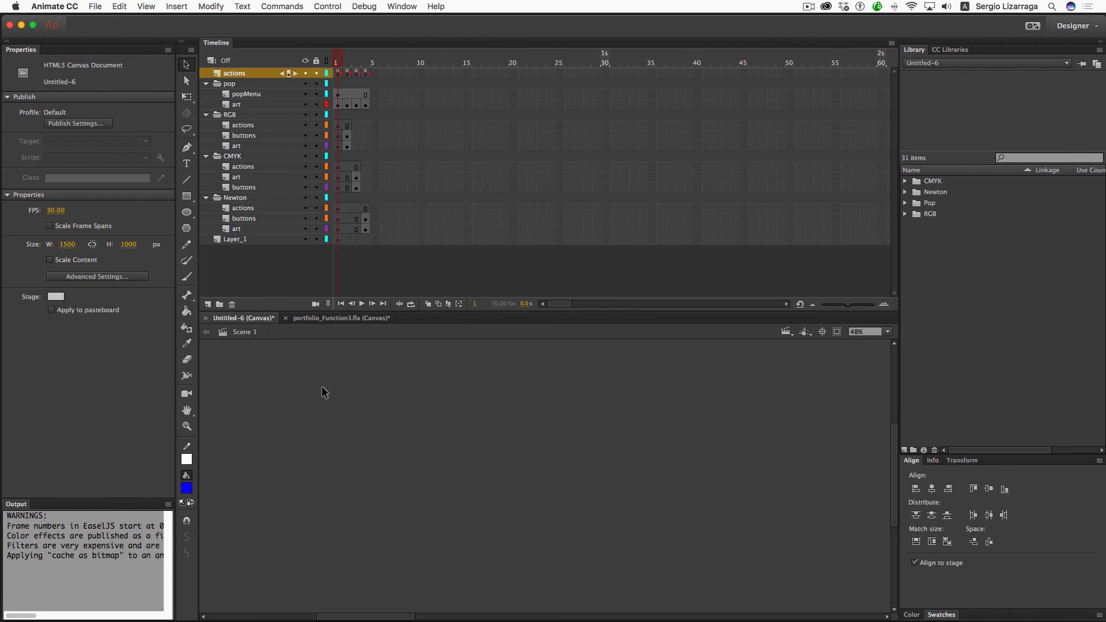
key(super+Return)
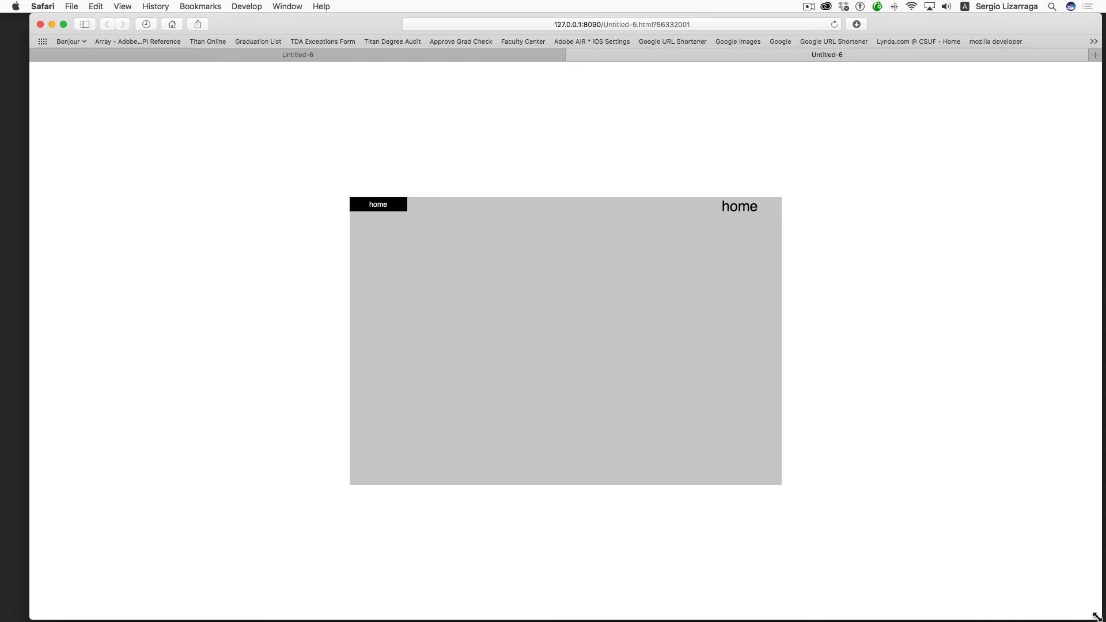
- Shrink the Safari window, open the RGB section and swipe through the red, green and blue slides
drag(1096, 617, 1049, 535)
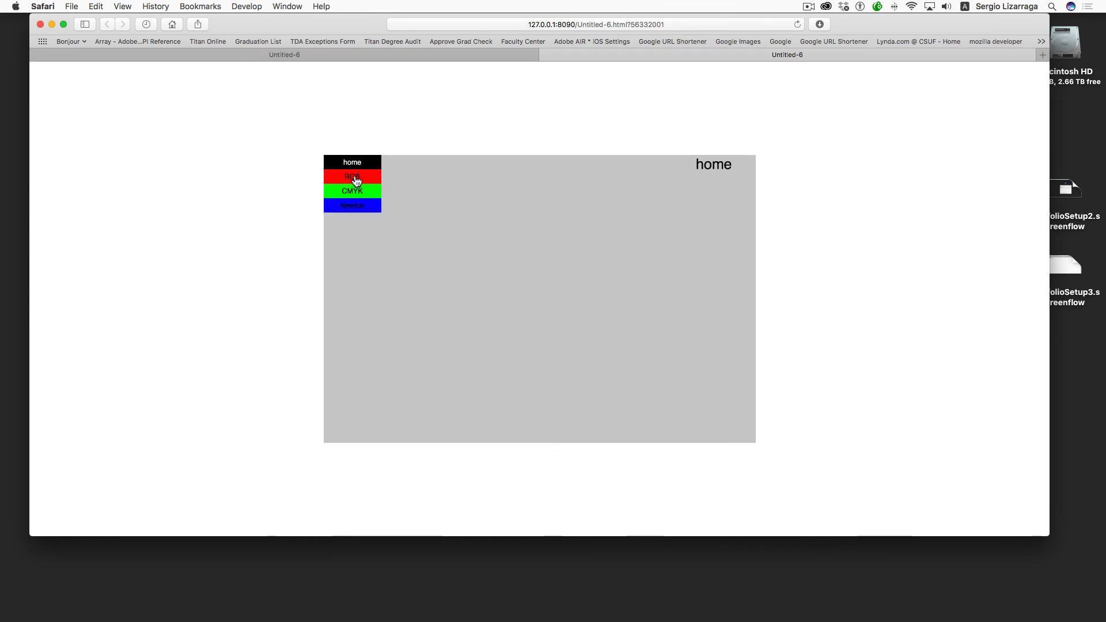
click(356, 181)
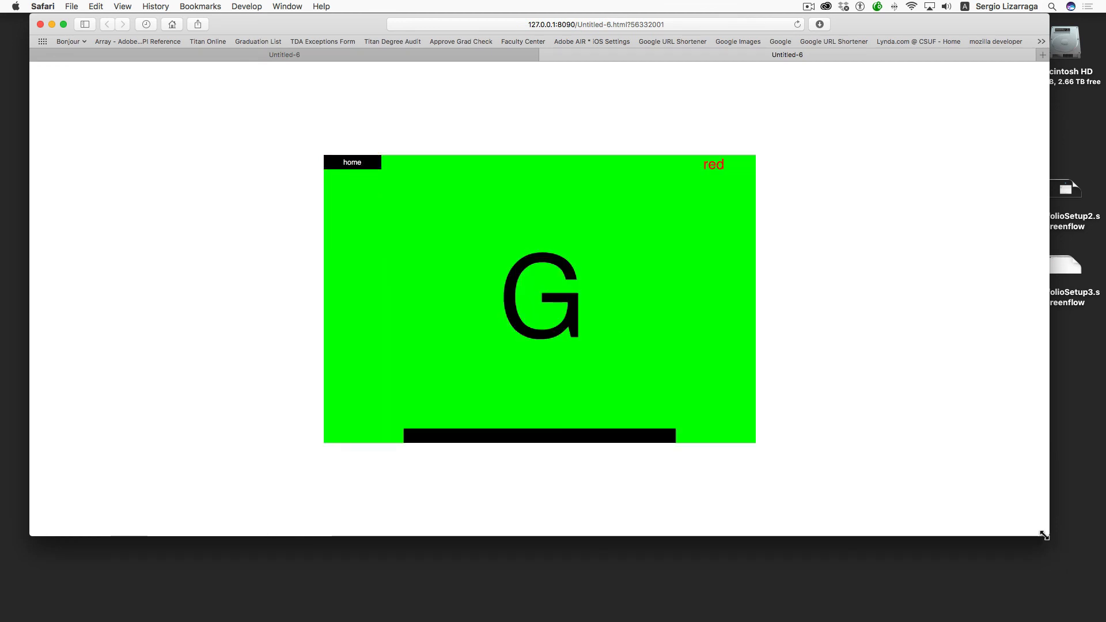
drag(1044, 536, 698, 407)
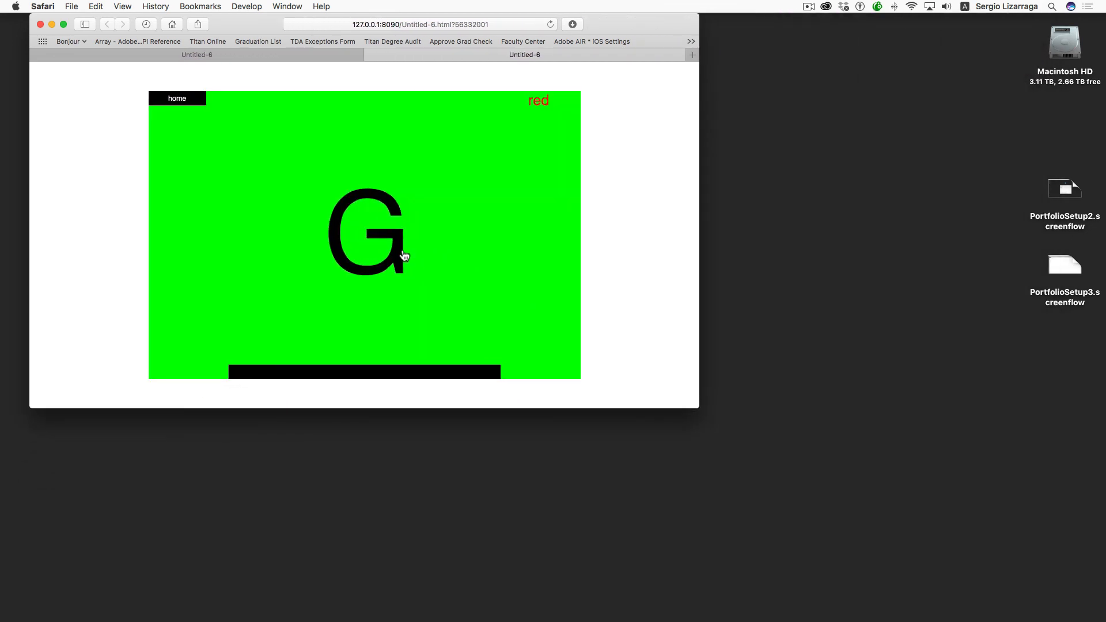
drag(404, 256, 176, 250)
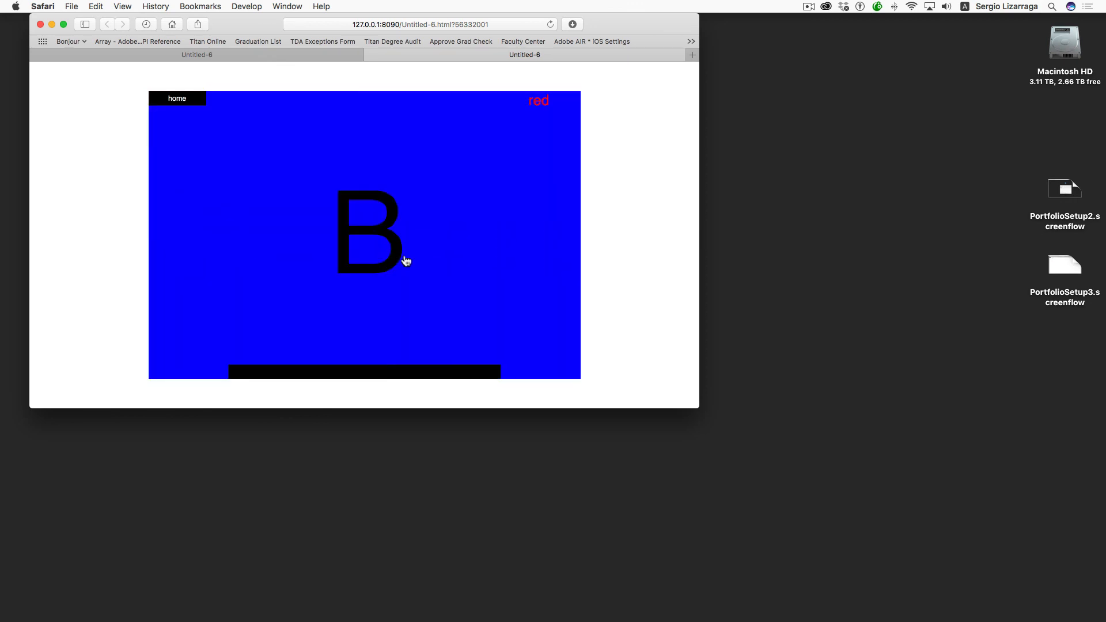
drag(406, 261, 624, 257)
- Resize the window again, swipe the carousel, then enlarge the window to nearly full screen
drag(697, 407, 625, 234)
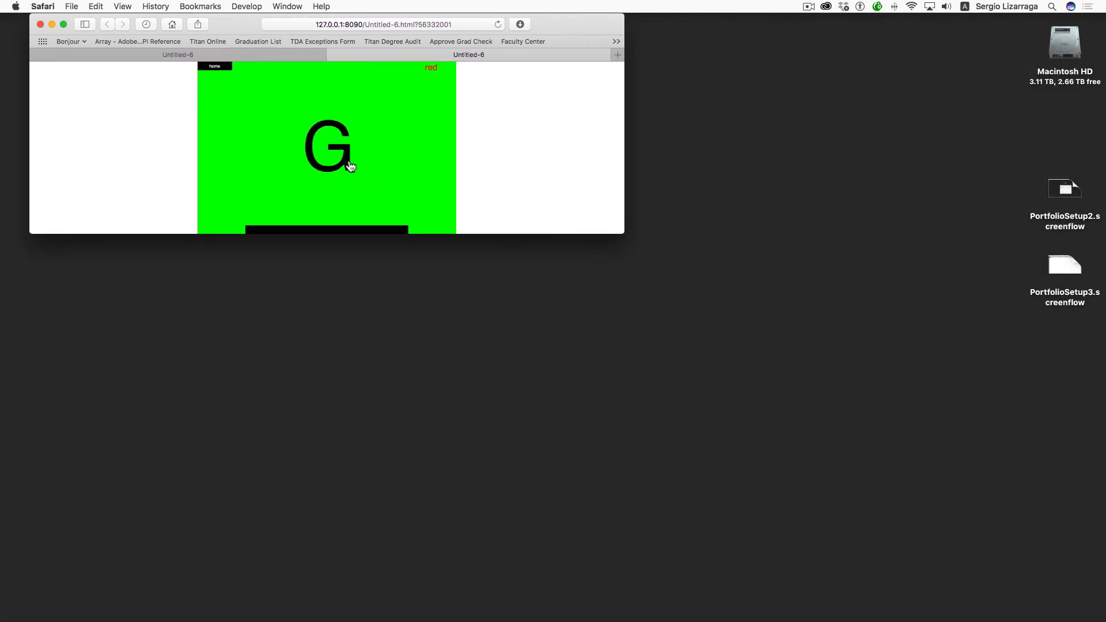
mouse_move(353, 165)
mouse_down()
mouse_move(439, 169)
mouse_move(232, 158)
mouse_move(438, 166)
mouse_move(249, 159)
mouse_move(365, 163)
mouse_up()
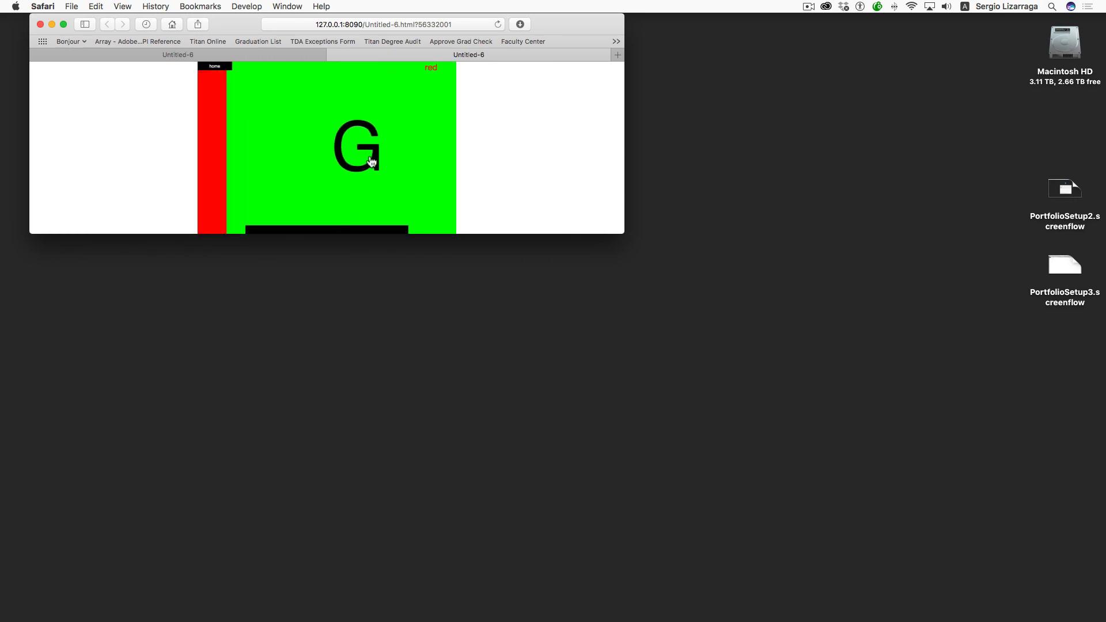
drag(618, 232, 1053, 577)
- Zoom the page in with Cmd+= and shrink the window slightly around the enlarged green G slide
key(super)
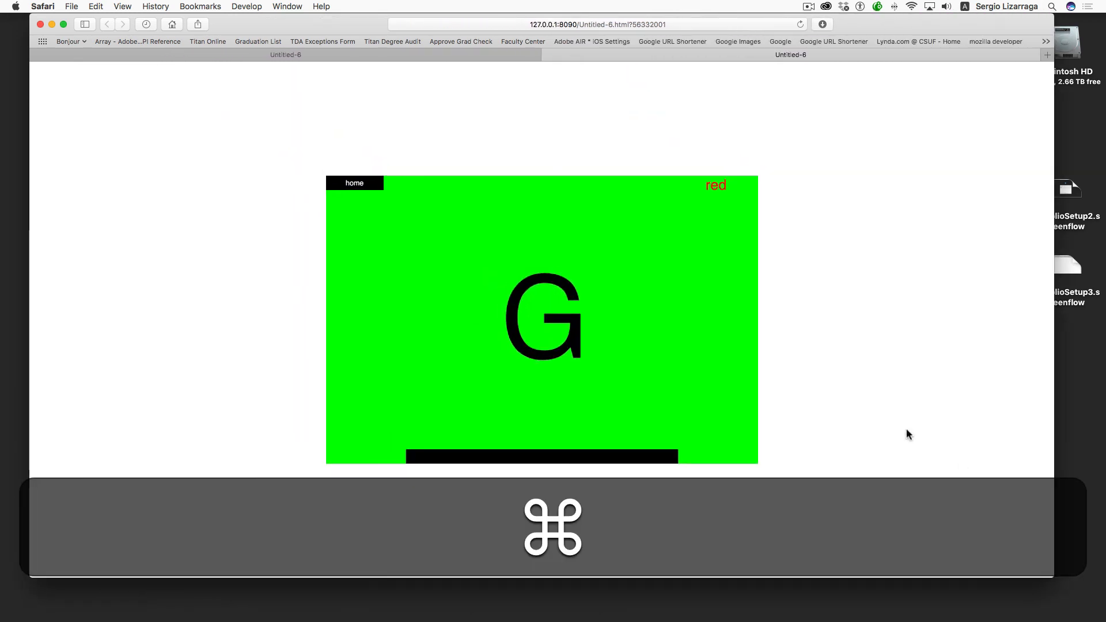
key(super+equal)
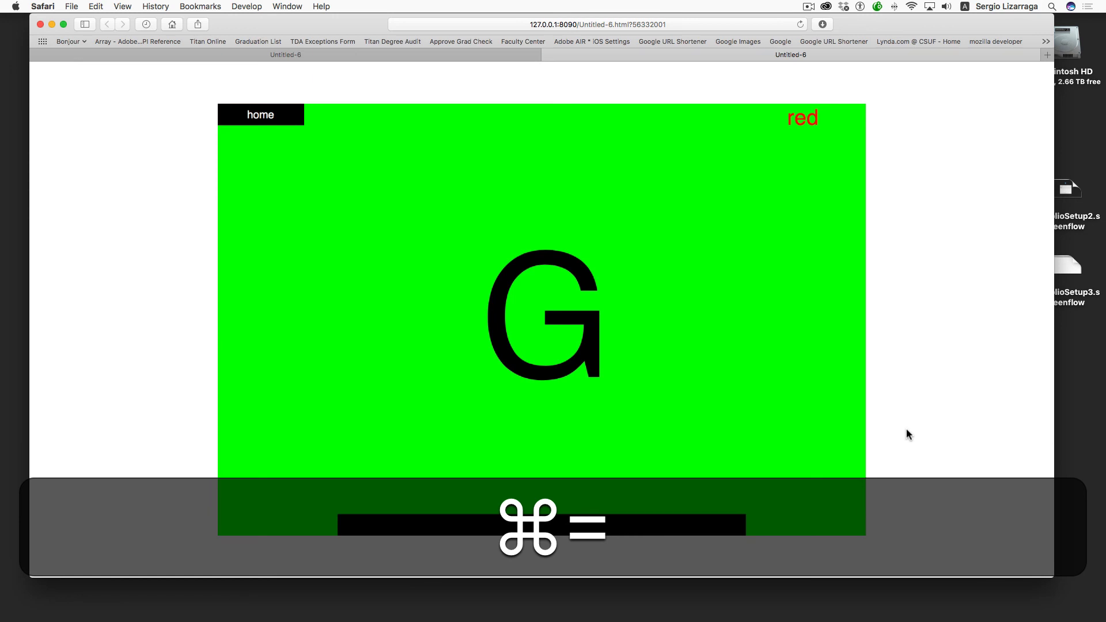
drag(1052, 575, 1000, 563)
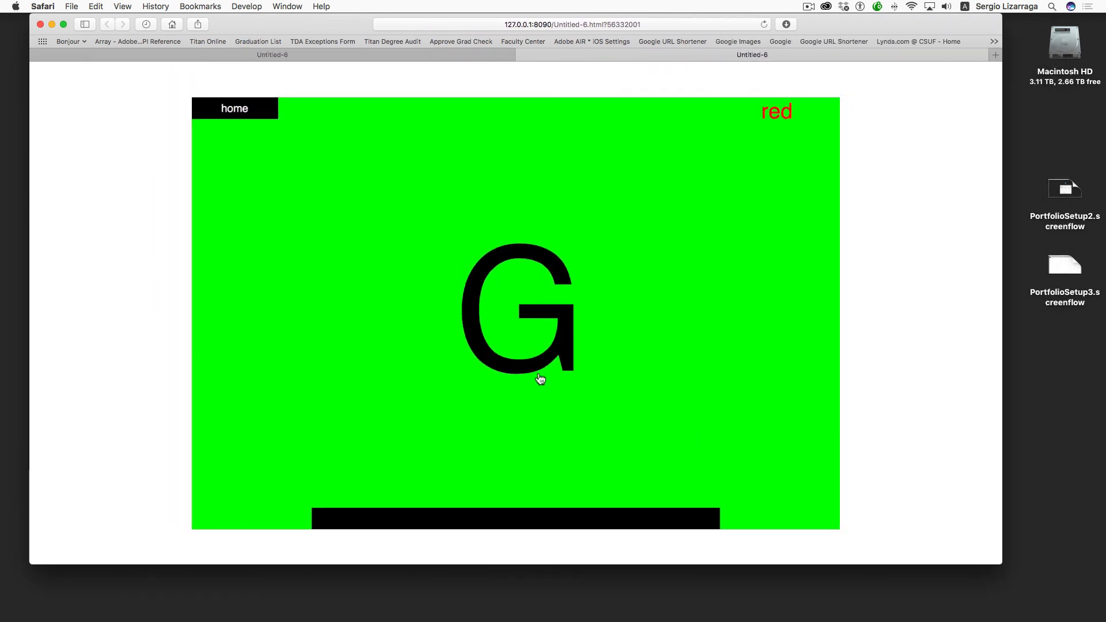